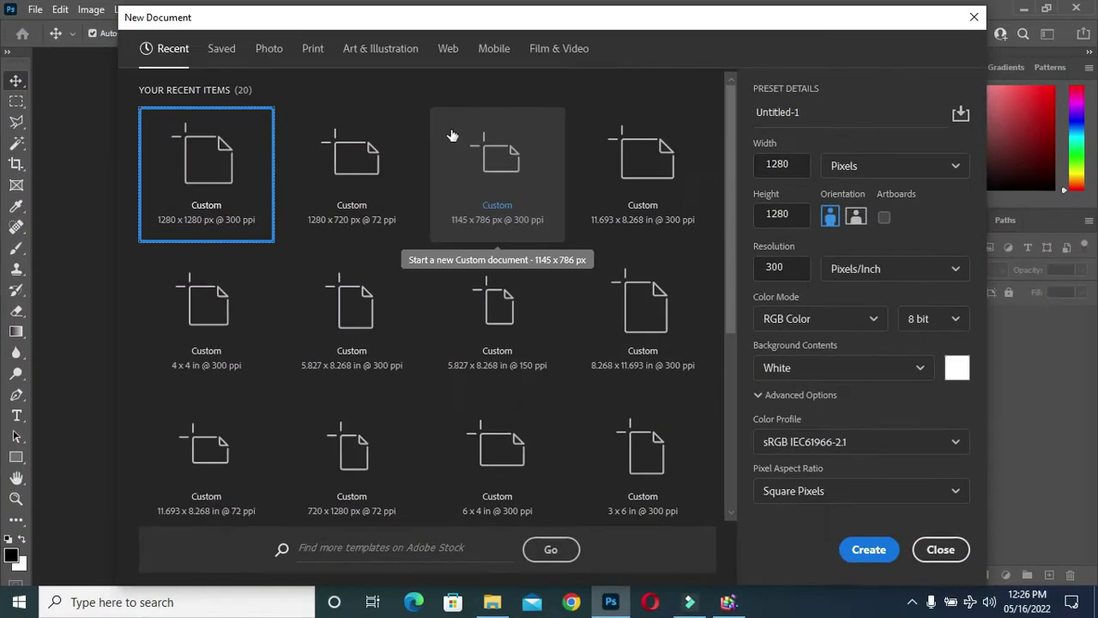
- Create a new document 1990 px wide and 925 px high at 300 pixels/inch
click(797, 167)
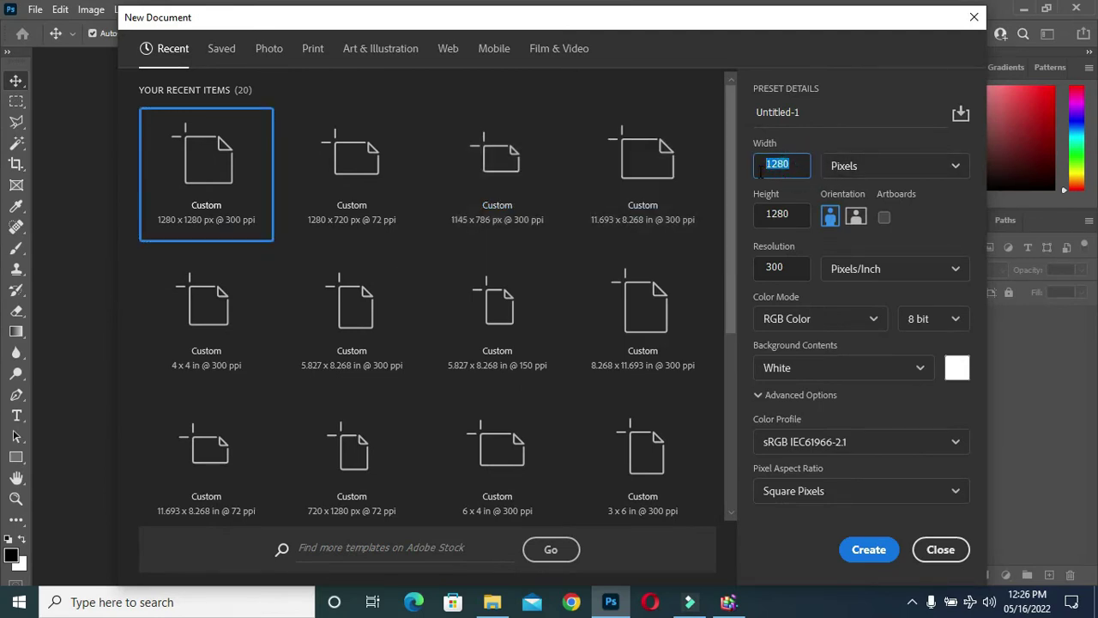
text(1)
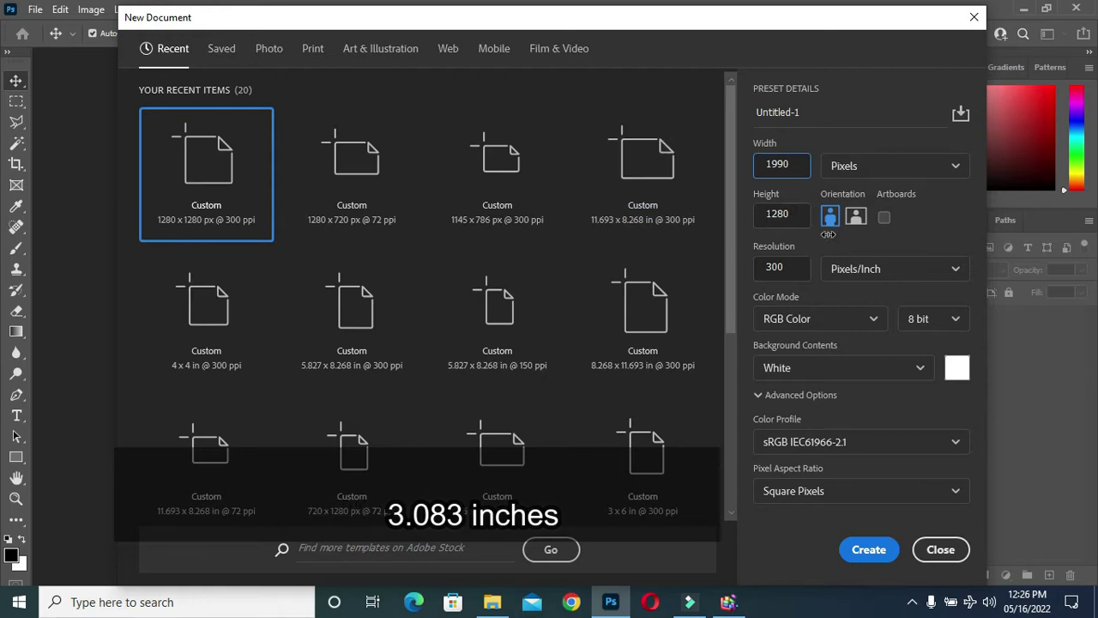
double_click(789, 213)
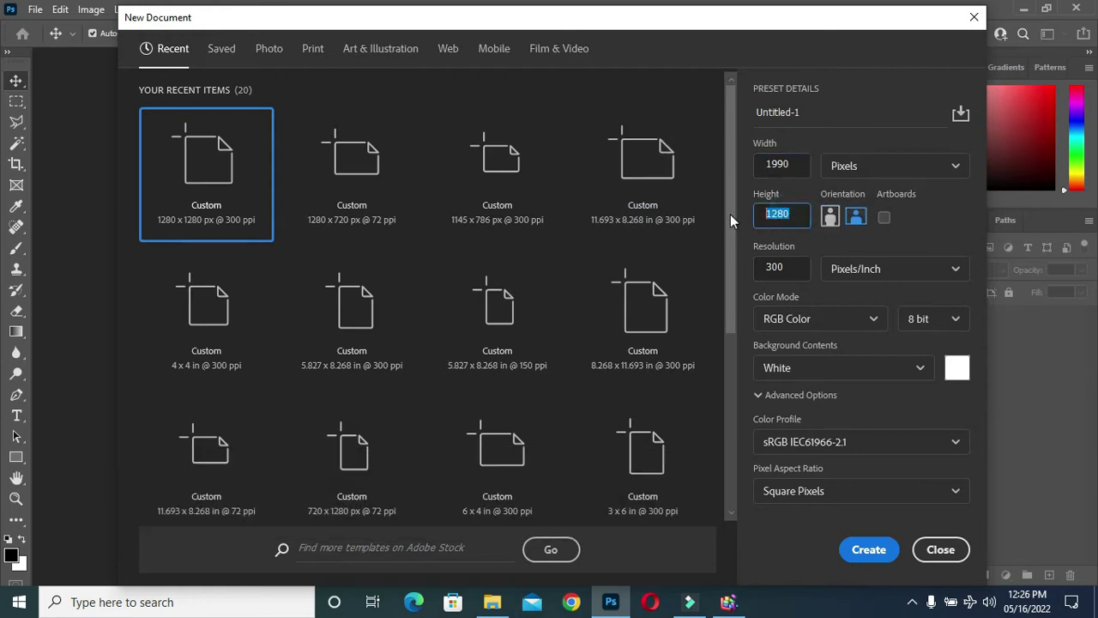
text(925)
double_click(791, 266)
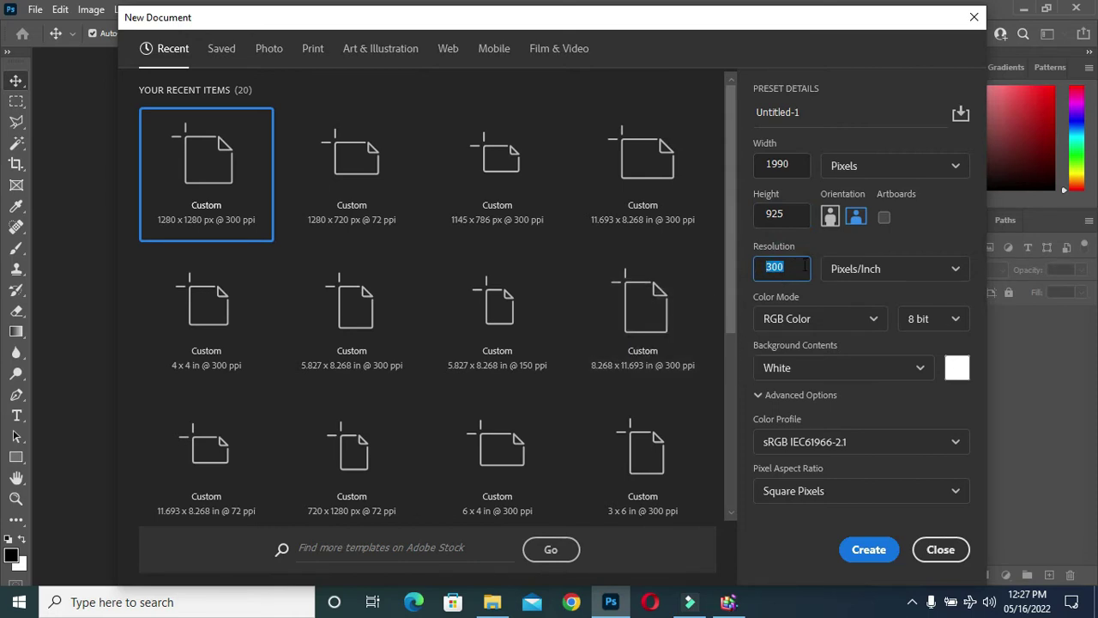
click(867, 556)
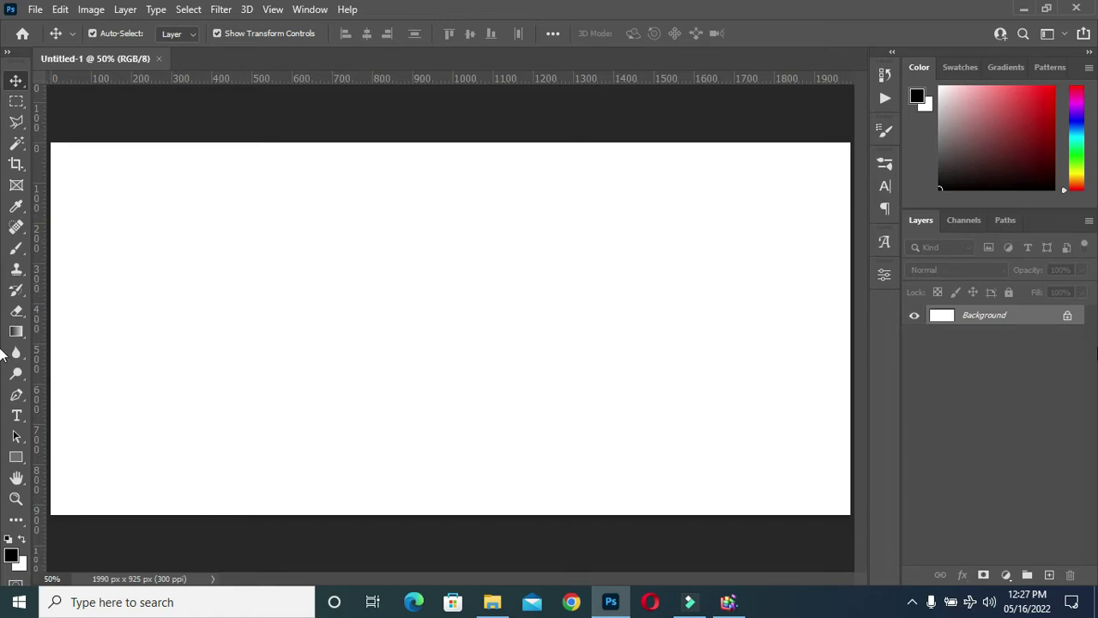
- Add a Solid Color fill layer in dark blue 001c2a over the white background
click(1007, 576)
click(1011, 294)
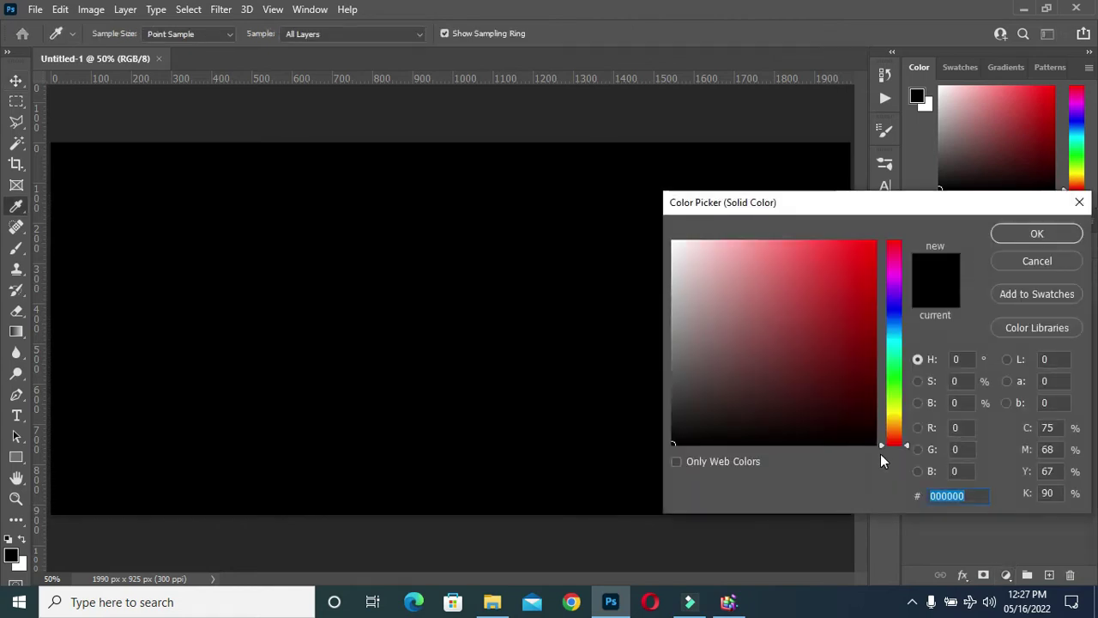
text(001c2a)
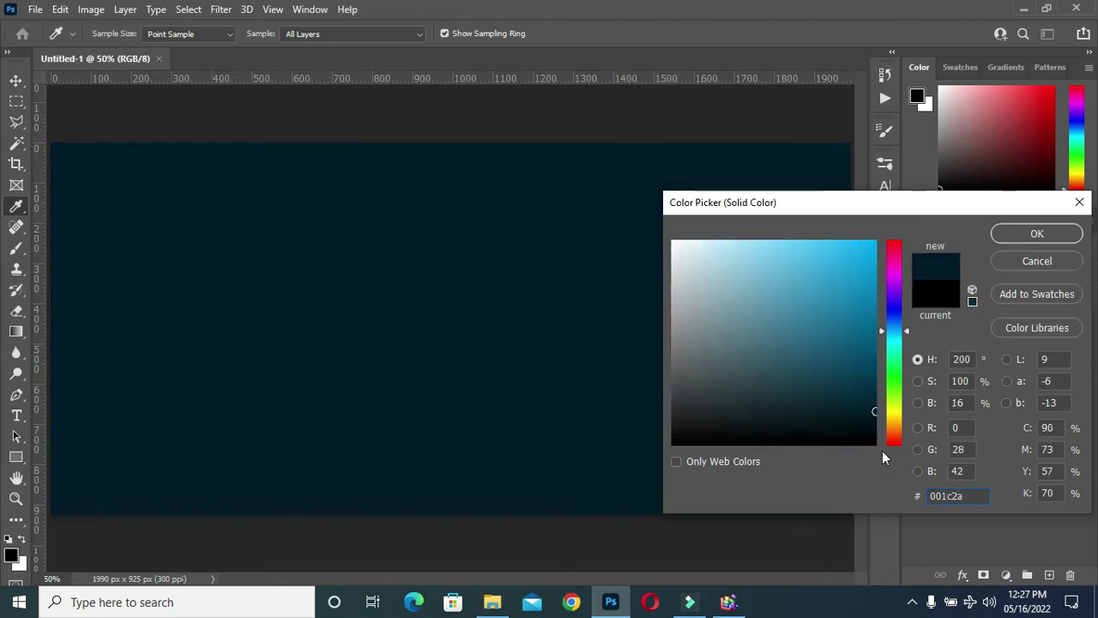
click(1035, 235)
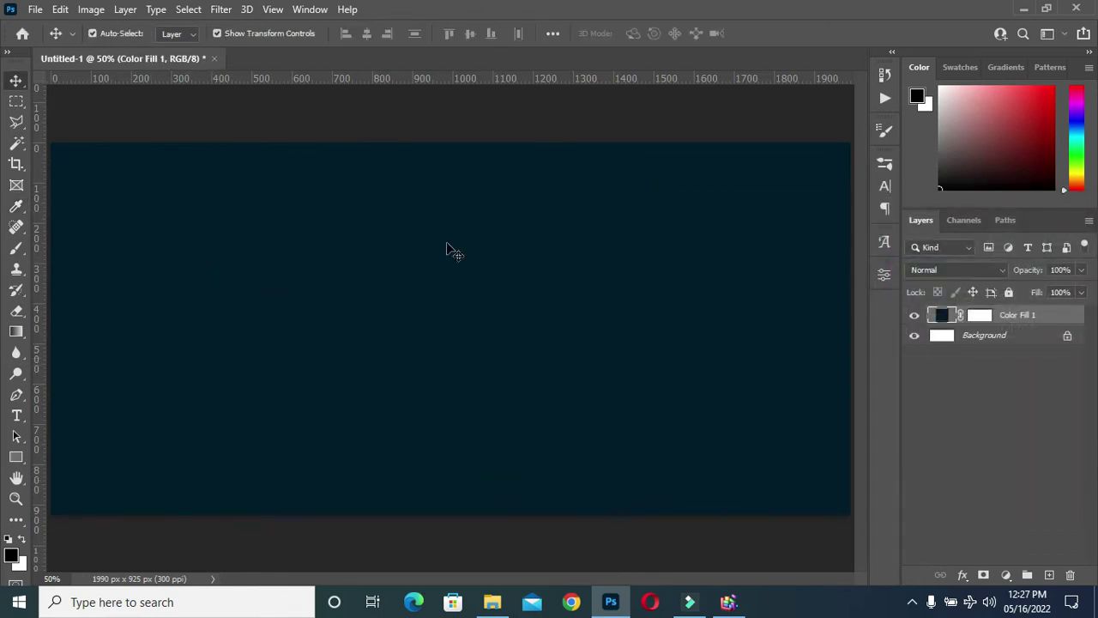
- Place the DDPC PARTNER & CO_ logo, scale it to about 3.27%, and move it into the canvas's upper-left corner
click(35, 9)
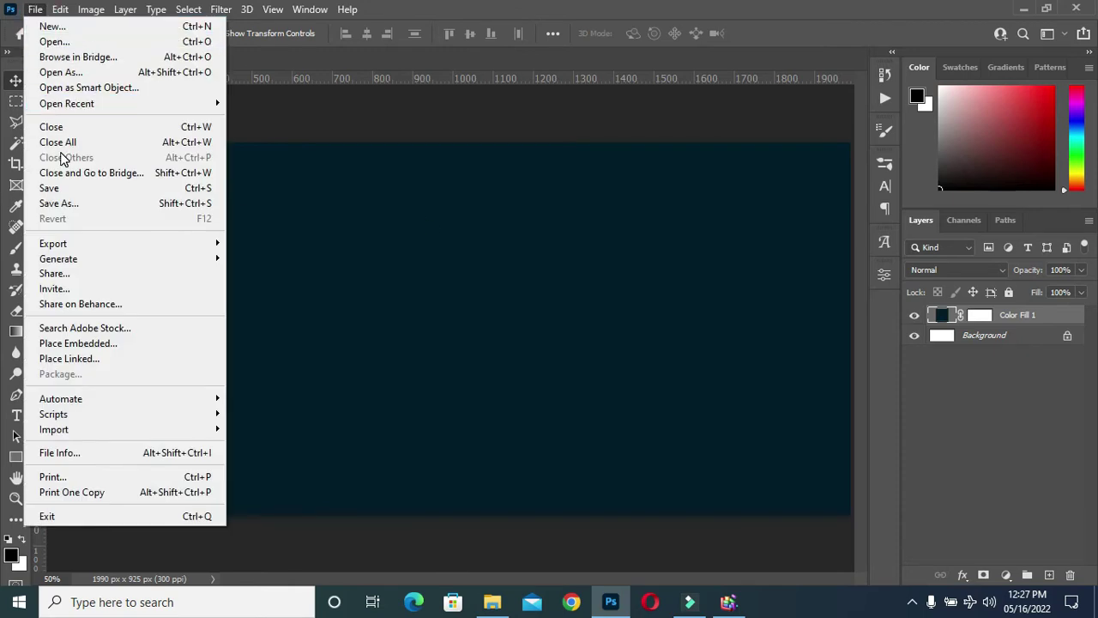
key(Escape)
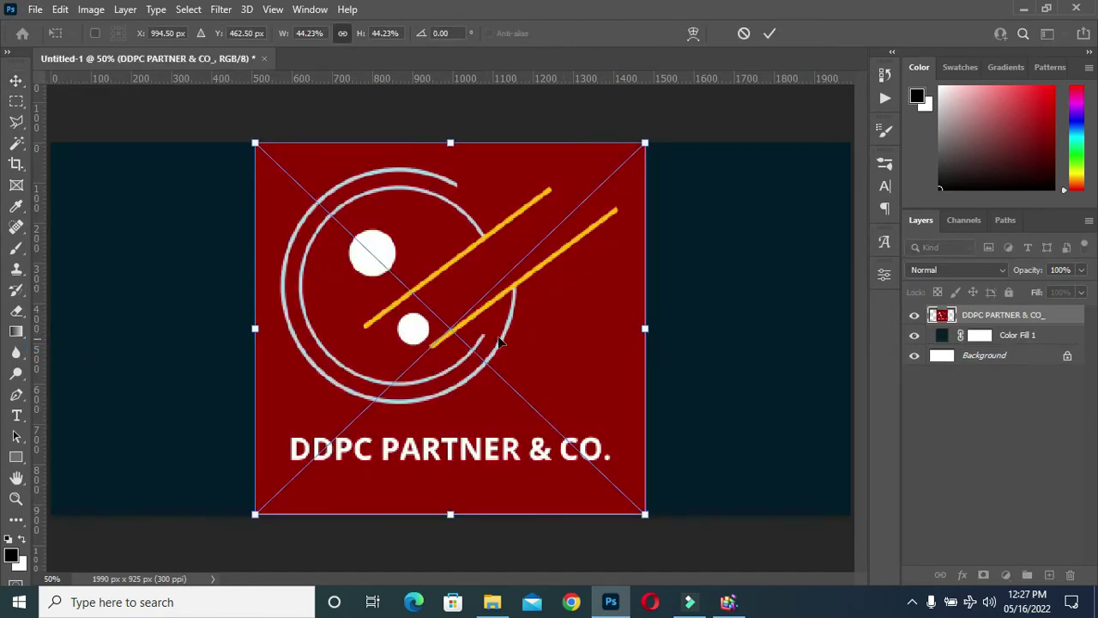
scroll(316, 280, up, 1)
drag(751, 342, 165, 155)
scroll(257, 193, down, 2)
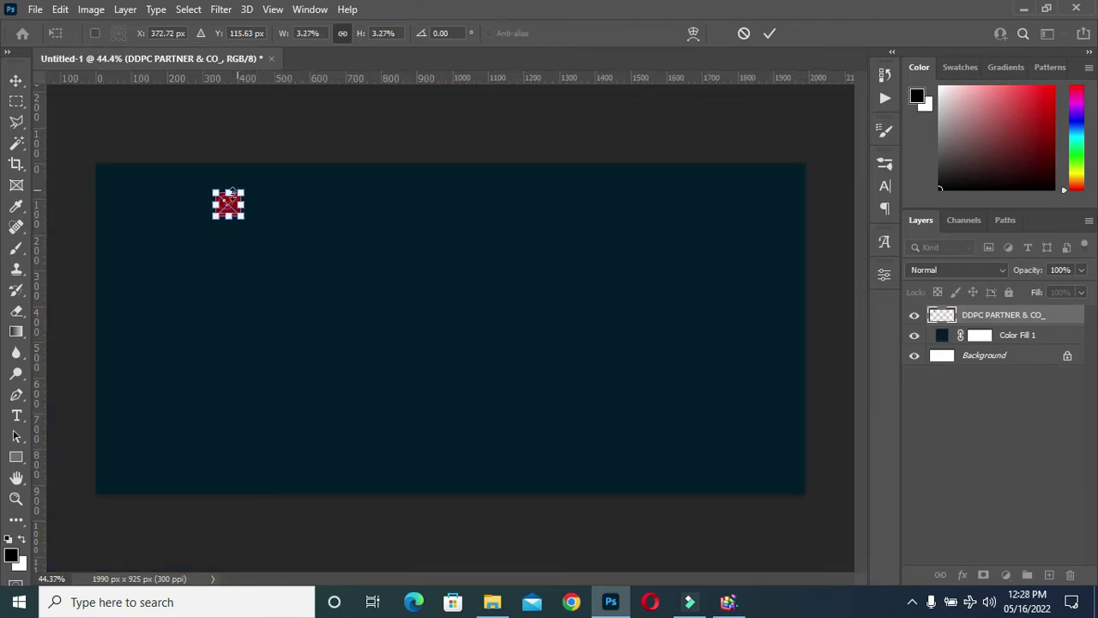
scroll(86, 175, up, 3)
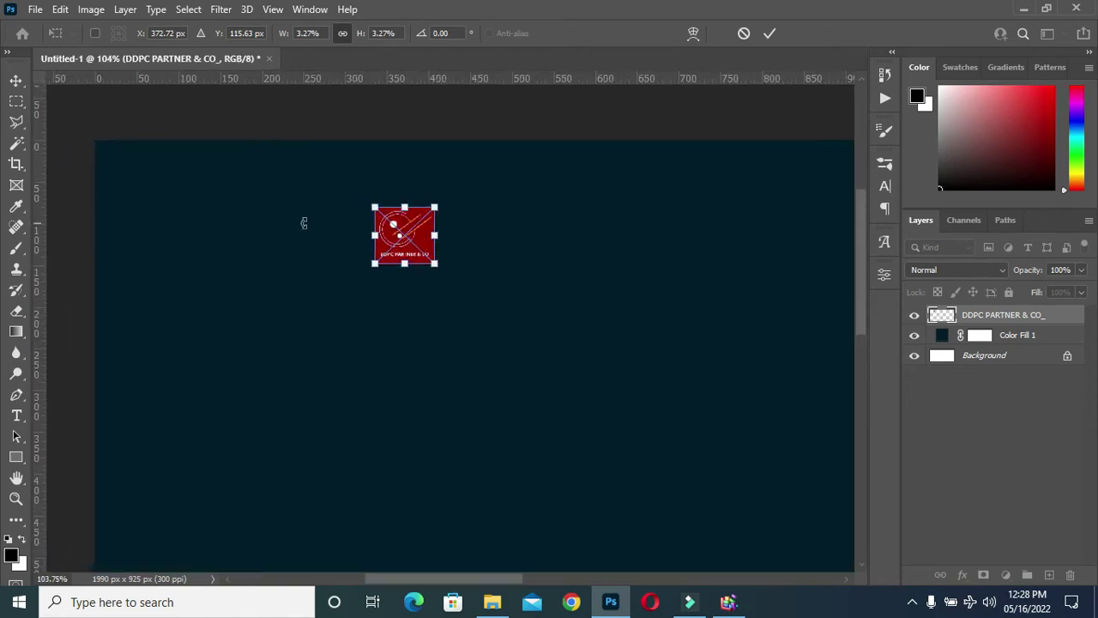
drag(393, 242, 125, 188)
scroll(86, 136, up, 2)
click(769, 33)
- Place the HOOLO NIGERIA LTD_ logo embedded, shrink it to about the DDPC logo's size, and position it near the canvas's upper edge
click(36, 9)
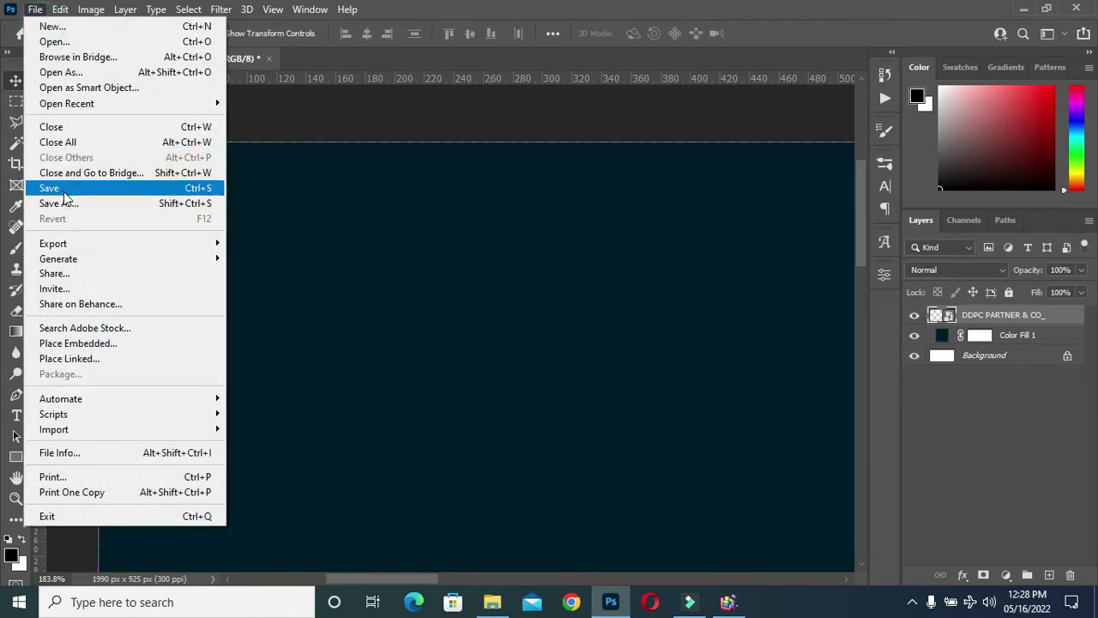
click(90, 343)
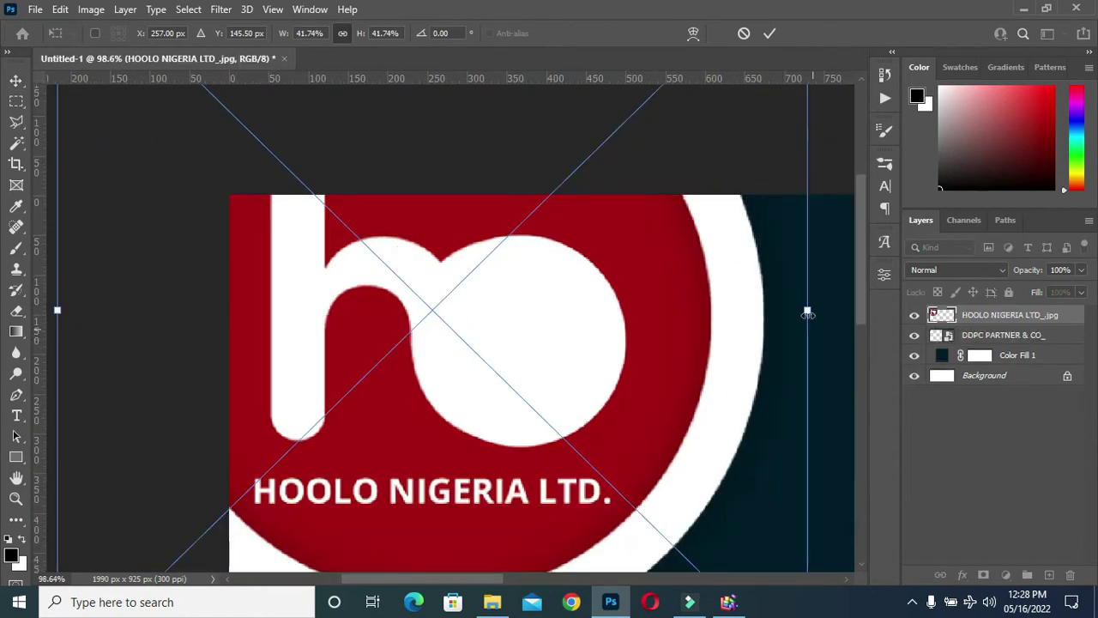
drag(808, 312, 288, 315)
drag(490, 318, 540, 234)
key(Return)
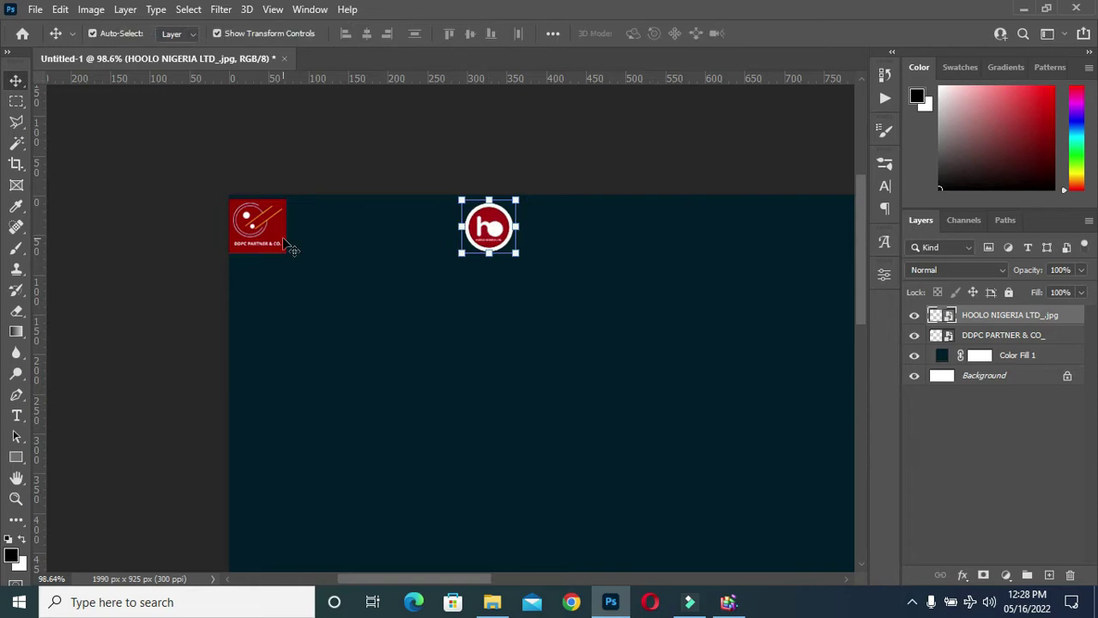
- Add the white text "EMPOWERING" in Open Sans Bold, 15 pt, beside the DDPC logo
scroll(283, 239, up, 5)
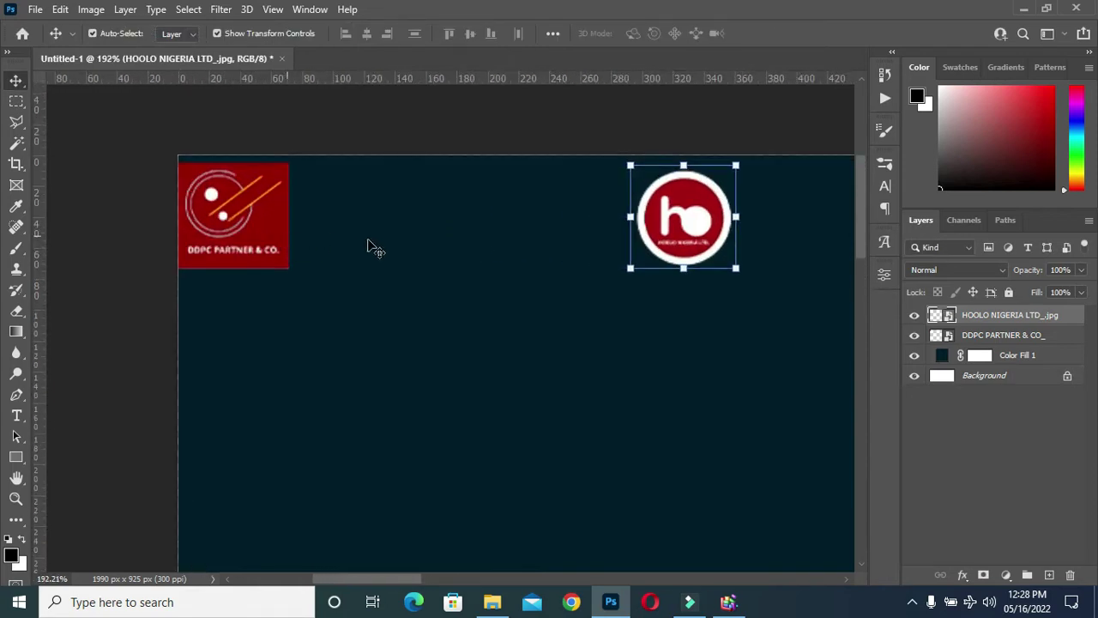
key(t)
scroll(355, 216, up, 1)
click(332, 192)
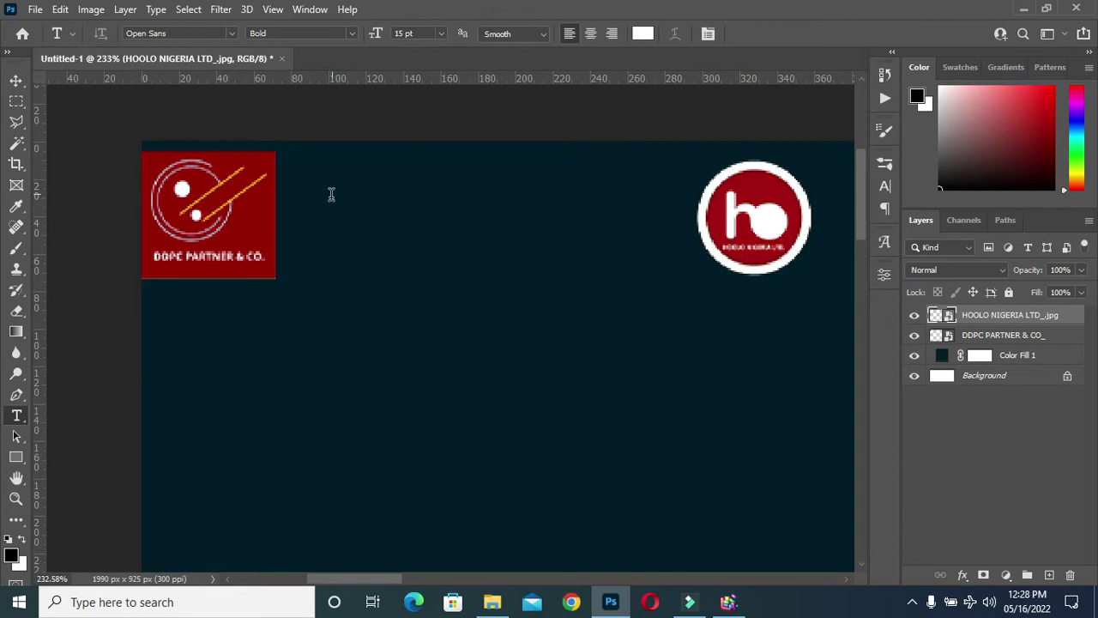
click(331, 194)
scroll(371, 198, down, 1)
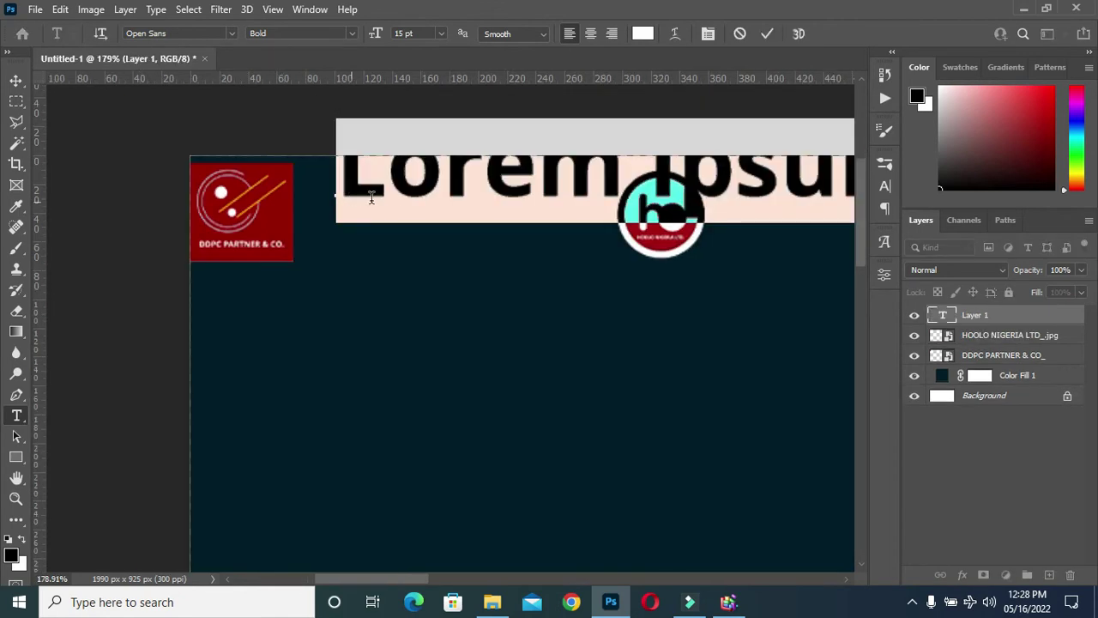
scroll(374, 197, down, 2)
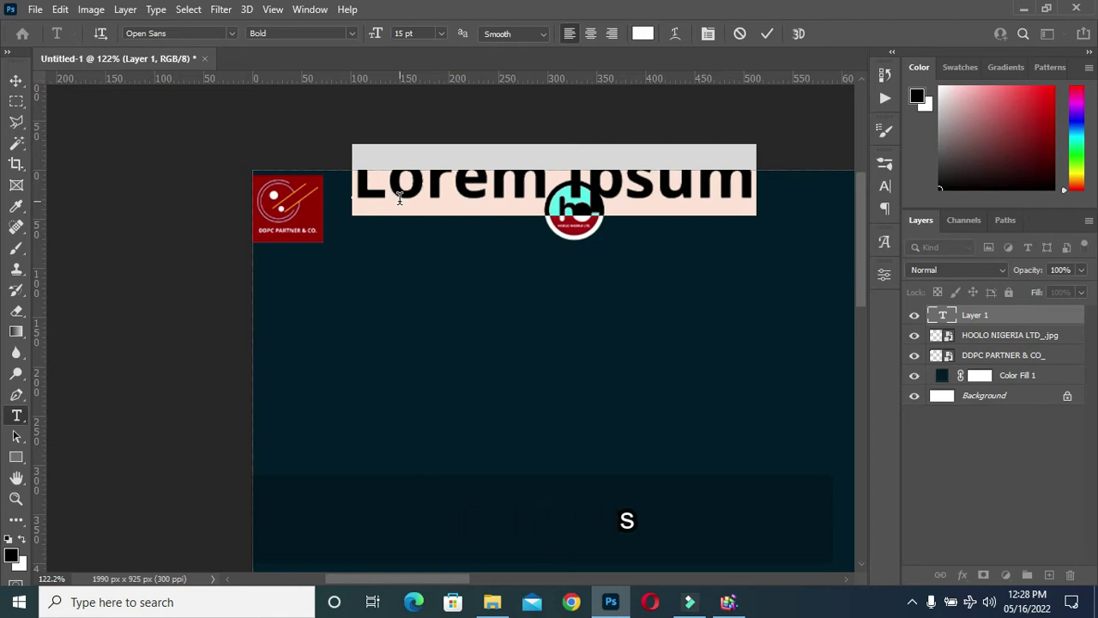
text(DDPC PA)
key(Right)
text(ING)
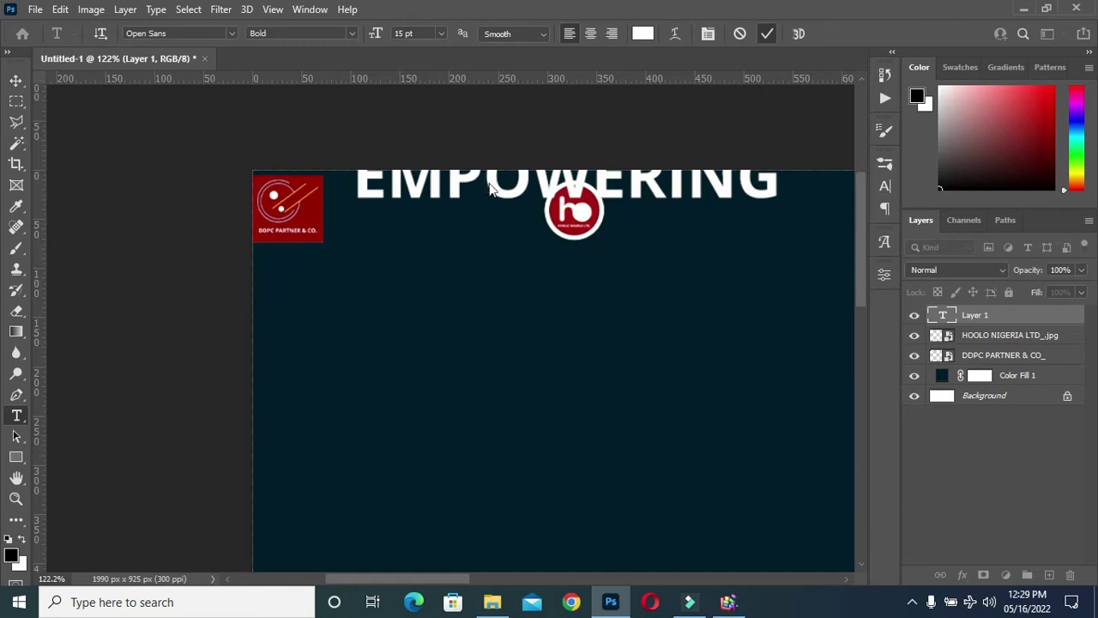
- Move the EMPOWERING text below the two logos and scale it down to about half size
text(v)
drag(509, 202, 485, 287)
click(752, 267)
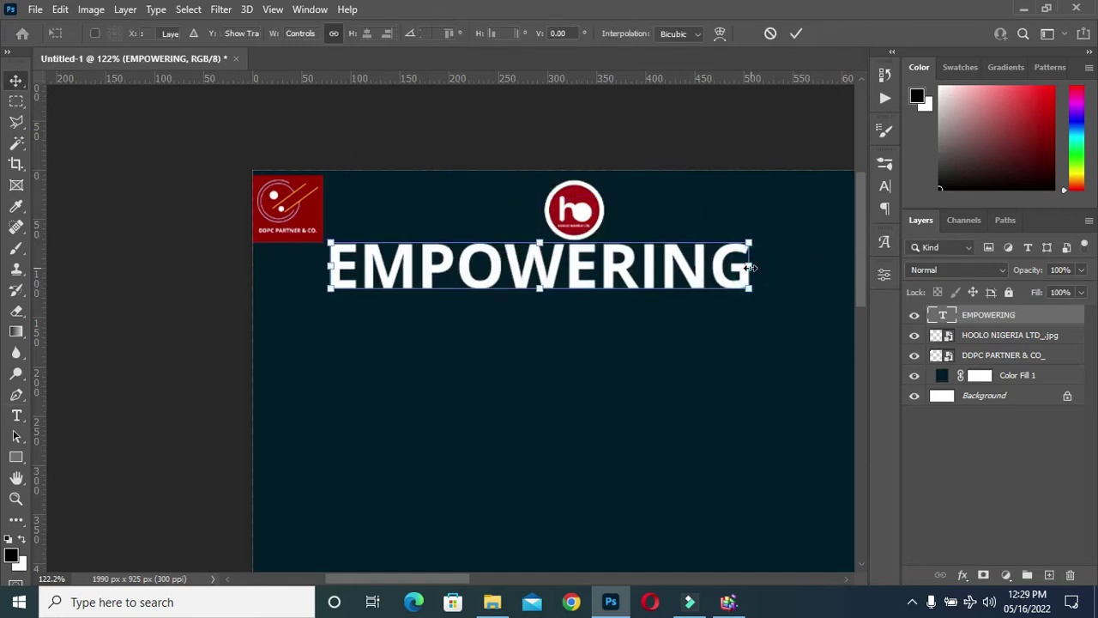
drag(753, 269, 537, 290)
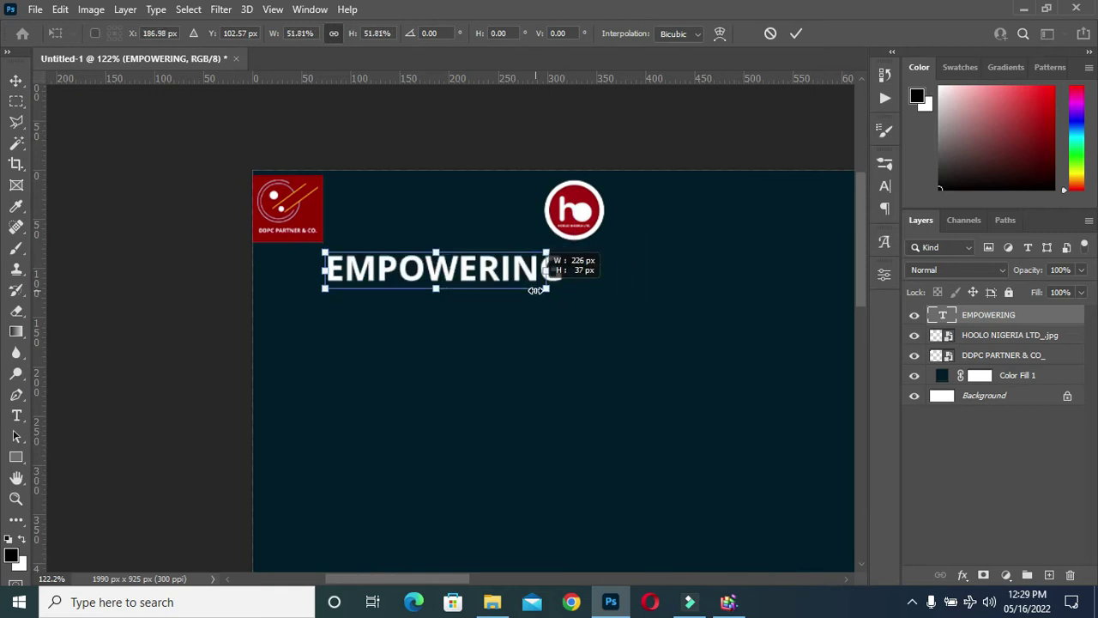
- Place the EMPOWERING layer beneath the HOOLO logo layer, then move that logo farther right and scale it to about 3.26%
drag(987, 315, 988, 343)
drag(588, 222, 707, 210)
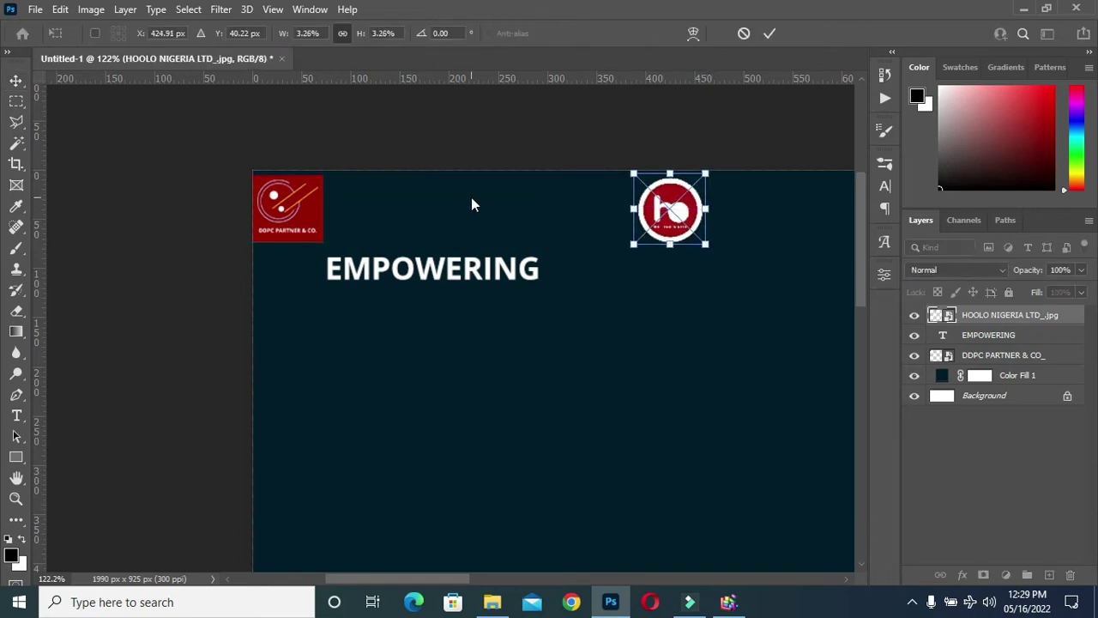
key(Return)
- Move the EMPOWERING text up into the gap between the DDPC and HOOLO logos
drag(426, 272, 432, 214)
scroll(437, 289, down, 5)
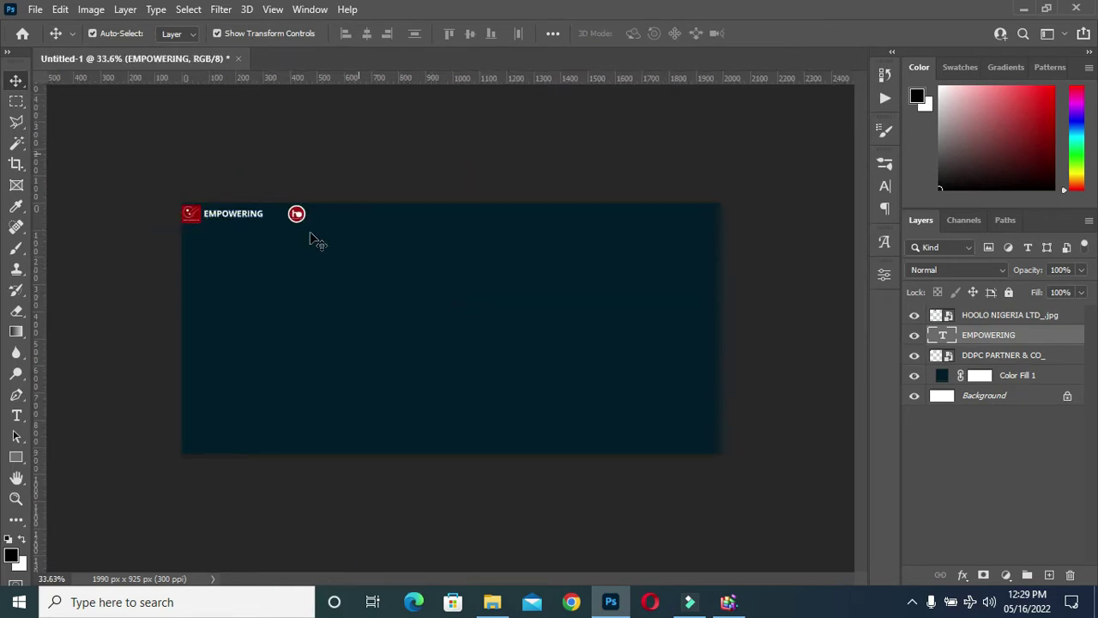
click(314, 240)
scroll(320, 250, up, 4)
scroll(155, 180, down, 2)
scroll(128, 181, up, 4)
scroll(74, 146, down, 1)
scroll(86, 166, up, 4)
- Scale the EMPOWERING text to about 83.62% and rotate it to -19°
click(364, 247)
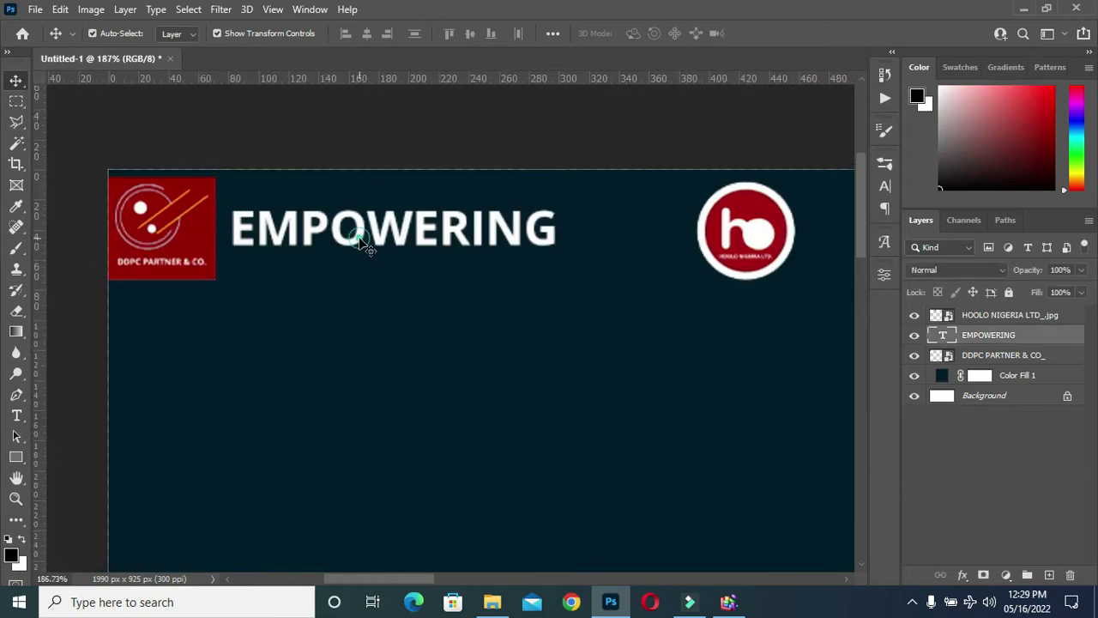
key(ctrl+t)
drag(556, 231, 519, 216)
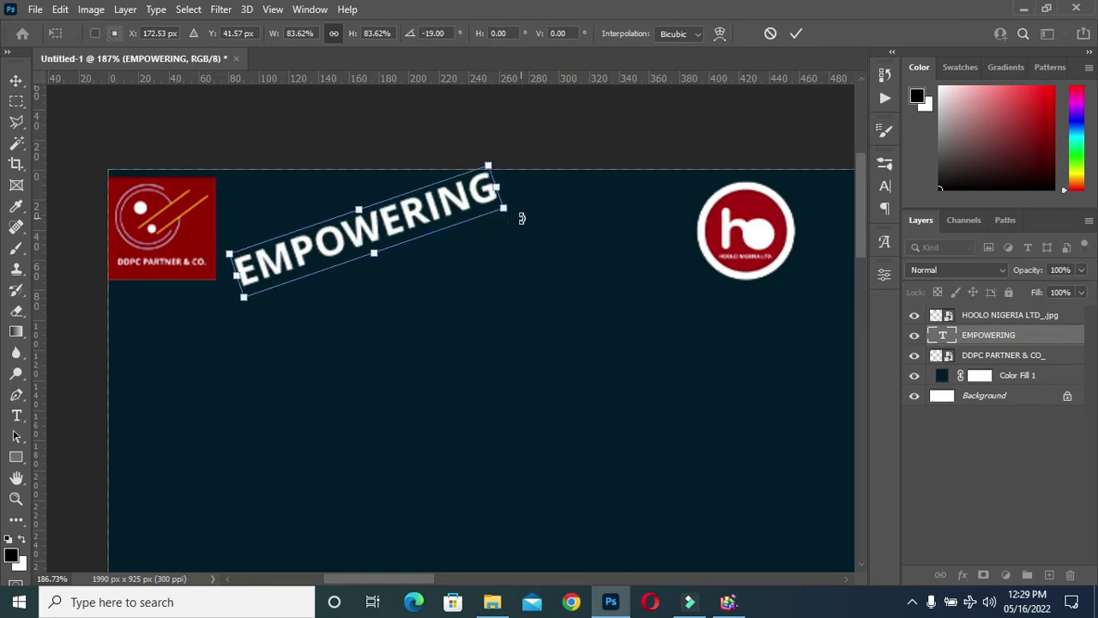
key(Return)
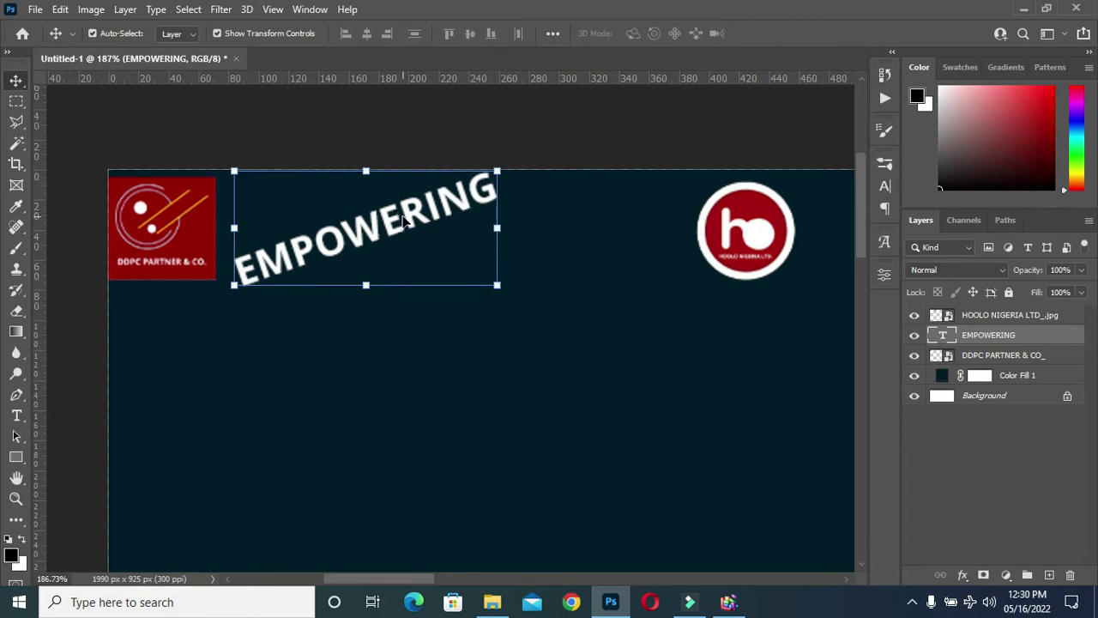
- Duplicate the slanted EMPOWERING text, offset the copy just below the original, and change its wording to "THE YOUTH"
key(ctrl+j)
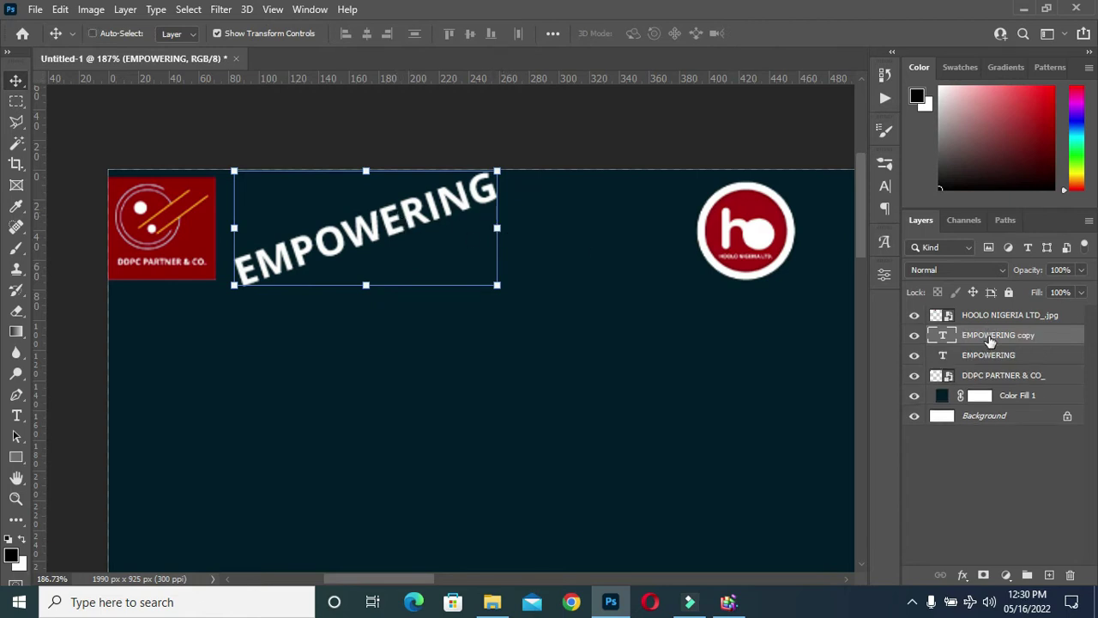
drag(385, 223, 409, 250)
double_click(382, 259)
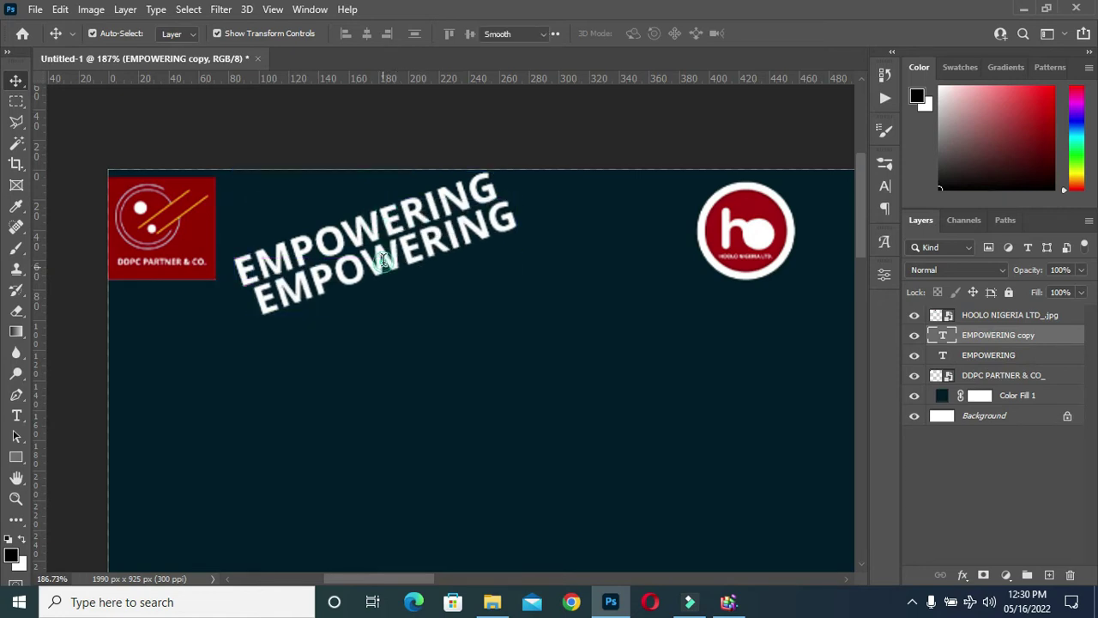
key(ctrl+a)
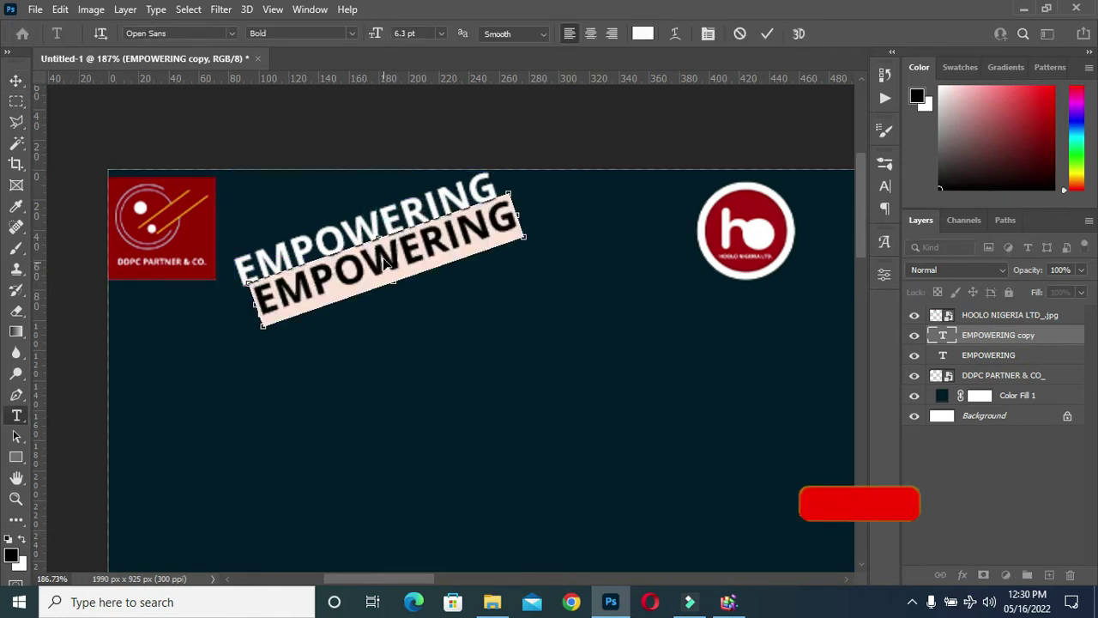
text(THE YOUTH)
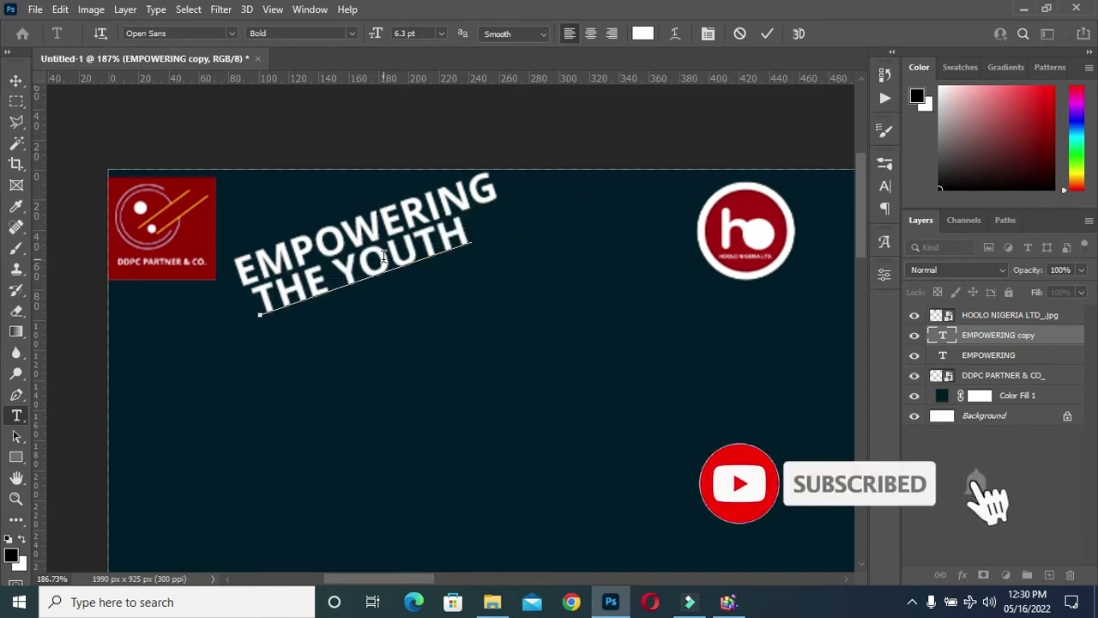
click(767, 33)
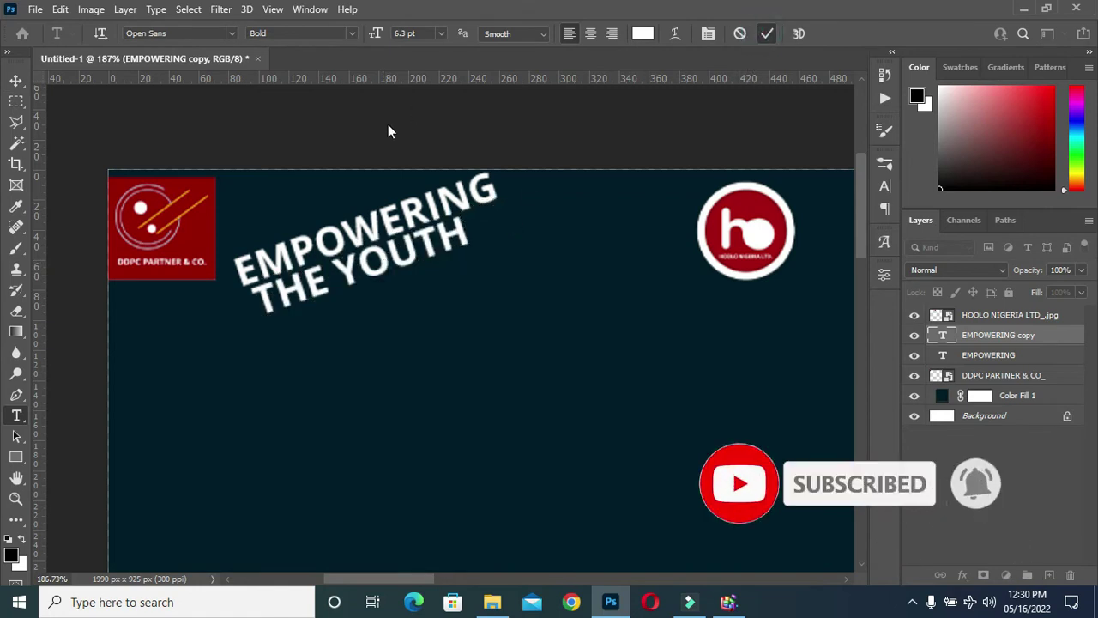
- Align the THE YOUTH and EMPOWERING layers by horizontal centers, and undo a trial alignment by vertical centers
click(17, 80)
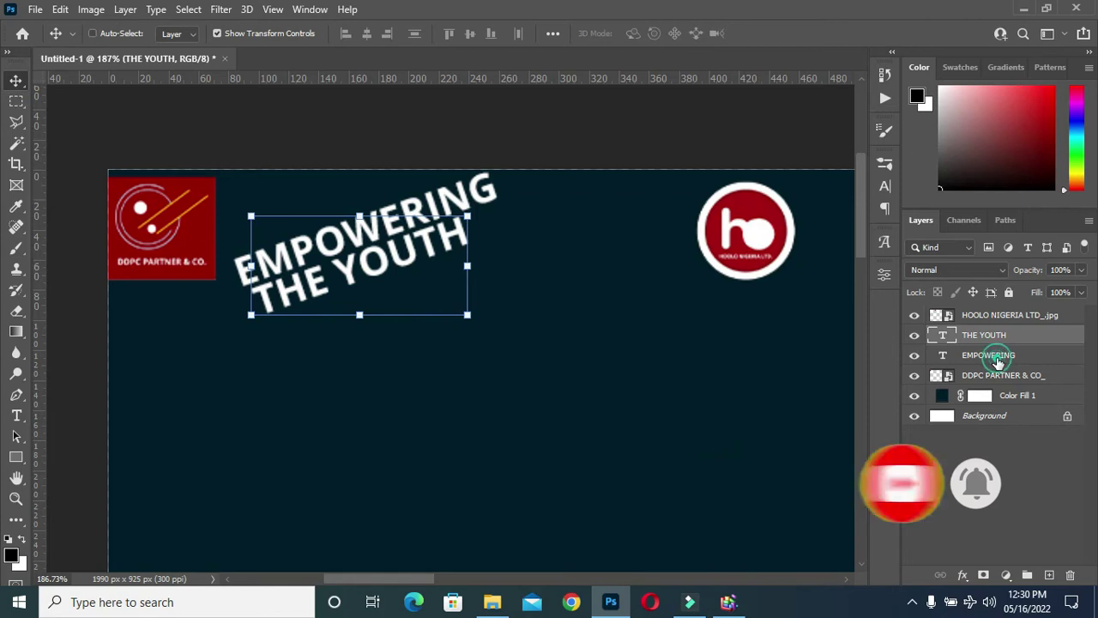
key(alt+shift+bracketleft)
click(469, 33)
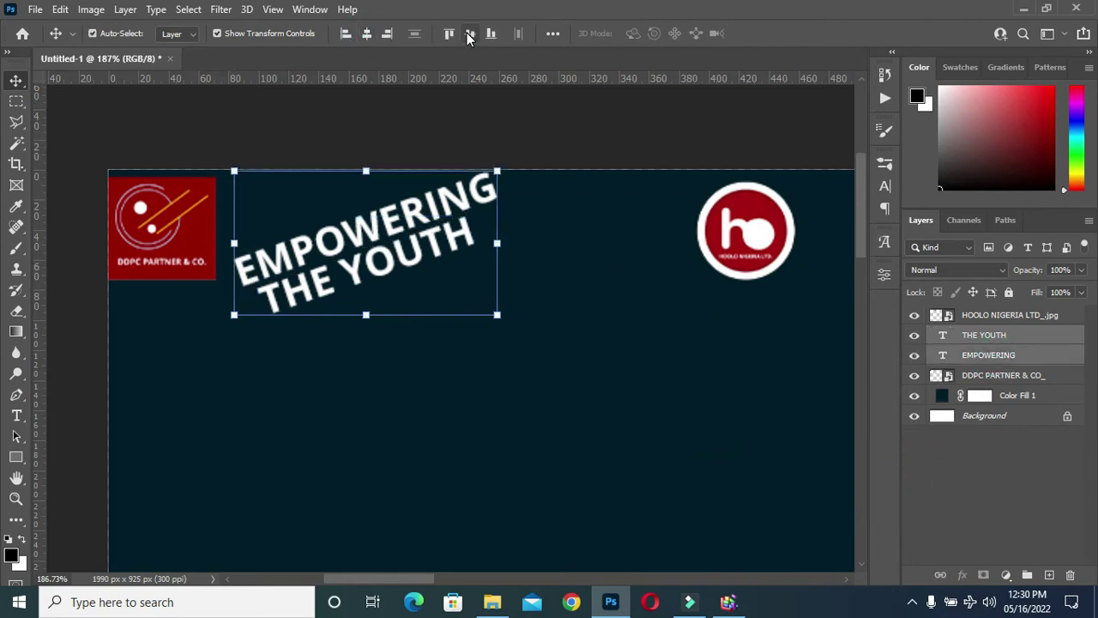
click(469, 33)
key(ctrl+z)
- Shift the THE YOUTH text slightly up and right so it sits close beneath EMPOWERING
click(74, 313)
click(376, 268)
drag(376, 267, 381, 268)
drag(381, 267, 378, 262)
key(Right)
key(Right)
key(Right)
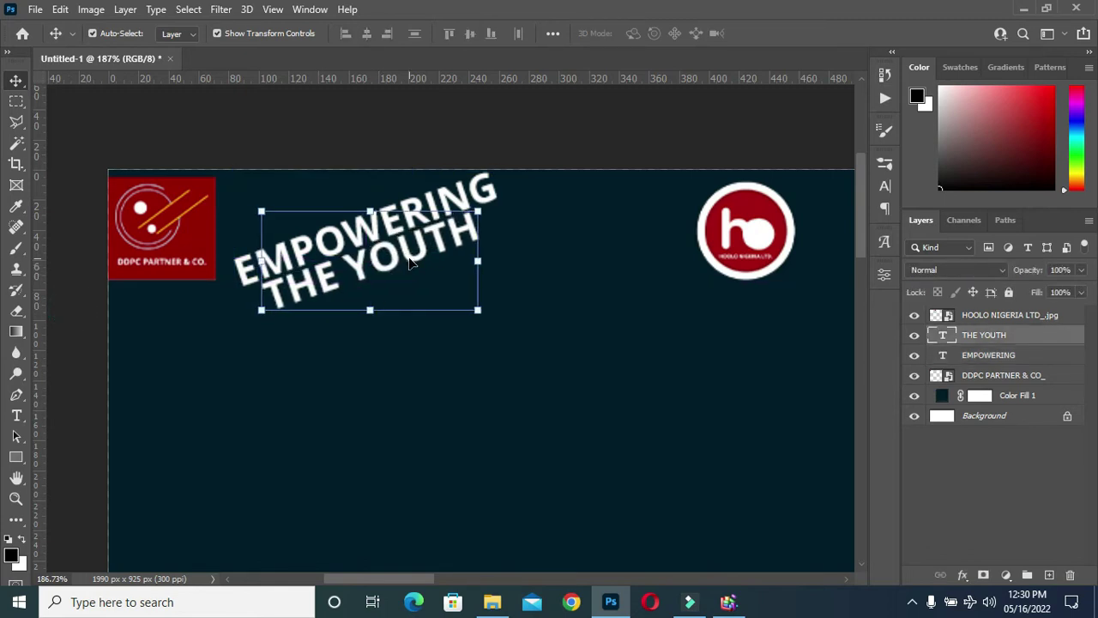
- Nudge the THE YOUTH text slightly down and move the EMPOWERING text down towards it
key(Down)
click(525, 130)
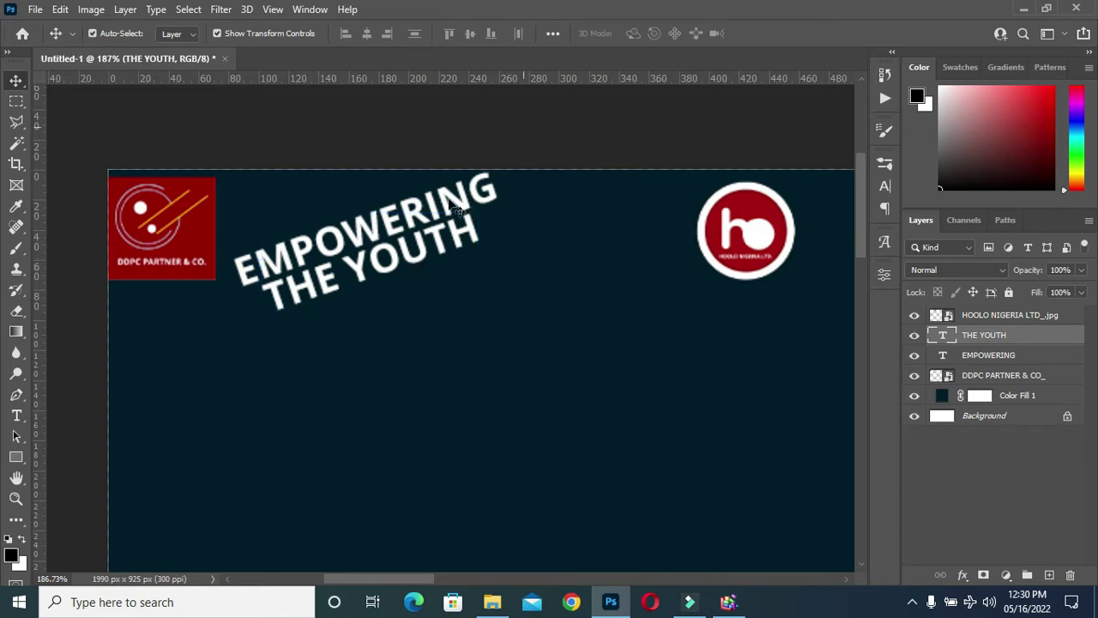
scroll(356, 252, down, 8)
scroll(412, 250, up, 2)
scroll(412, 250, down, 3)
scroll(390, 242, up, 2)
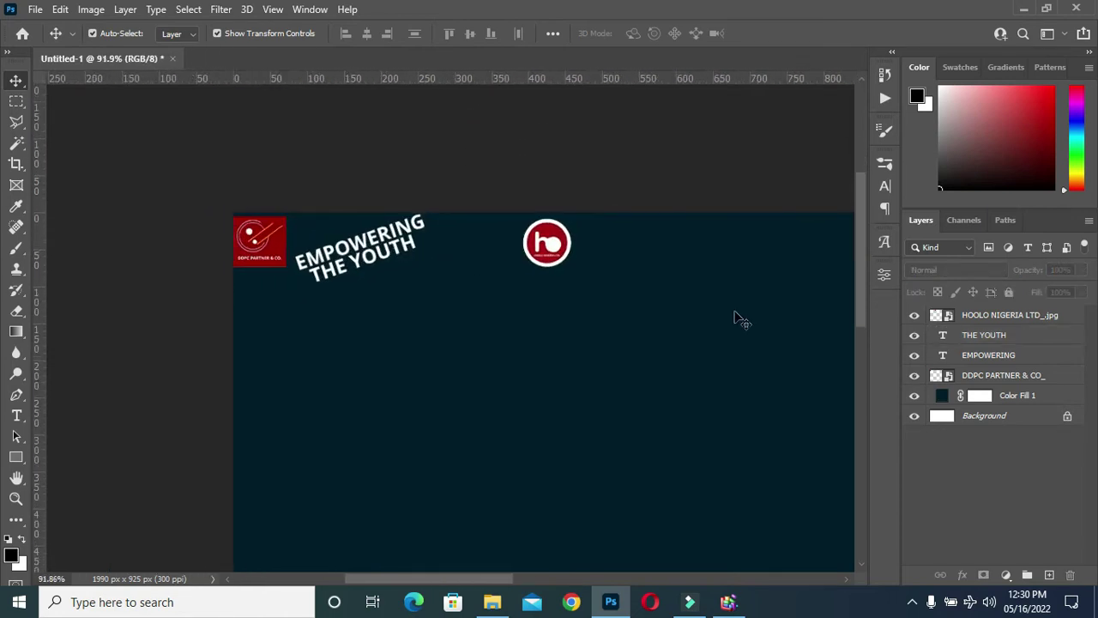
click(999, 336)
click(995, 356)
key(Down)
key(Down)
key(Down)
key(Down)
key(Down)
key(Down)
key(Down)
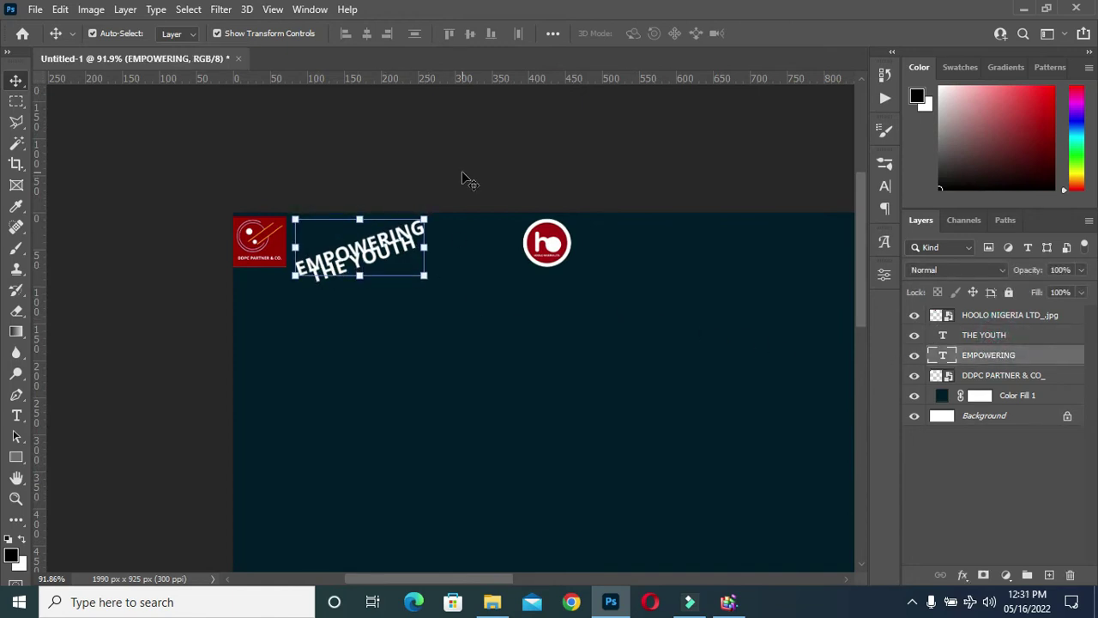
- Nudge the THE YOUTH text down and slightly right so it sits clear beneath EMPOWERING
scroll(361, 290, up, 3)
click(378, 248)
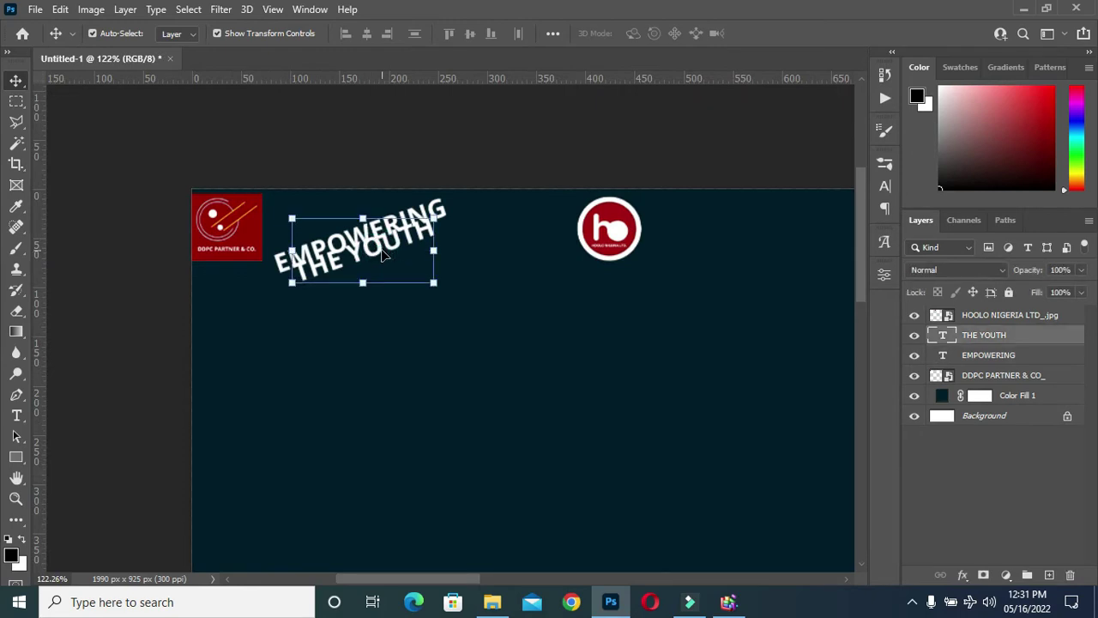
key(Down)
key(Down)
key(Down)
key(Down)
key(Down)
key(Down)
key(Right)
key(Right)
key(Right)
key(Down)
- Rotate the EMPOWERING and THE YOUTH layers together by about 5.13° and move them slightly up and right
ctrl+click(948, 354)
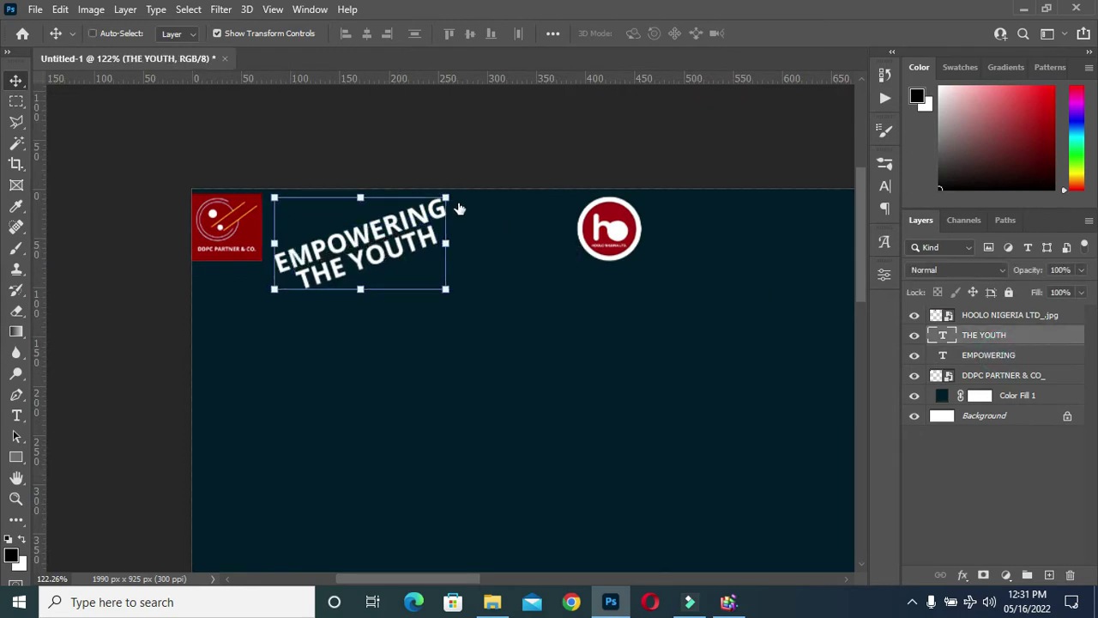
key(ctrl+t)
drag(469, 199, 470, 199)
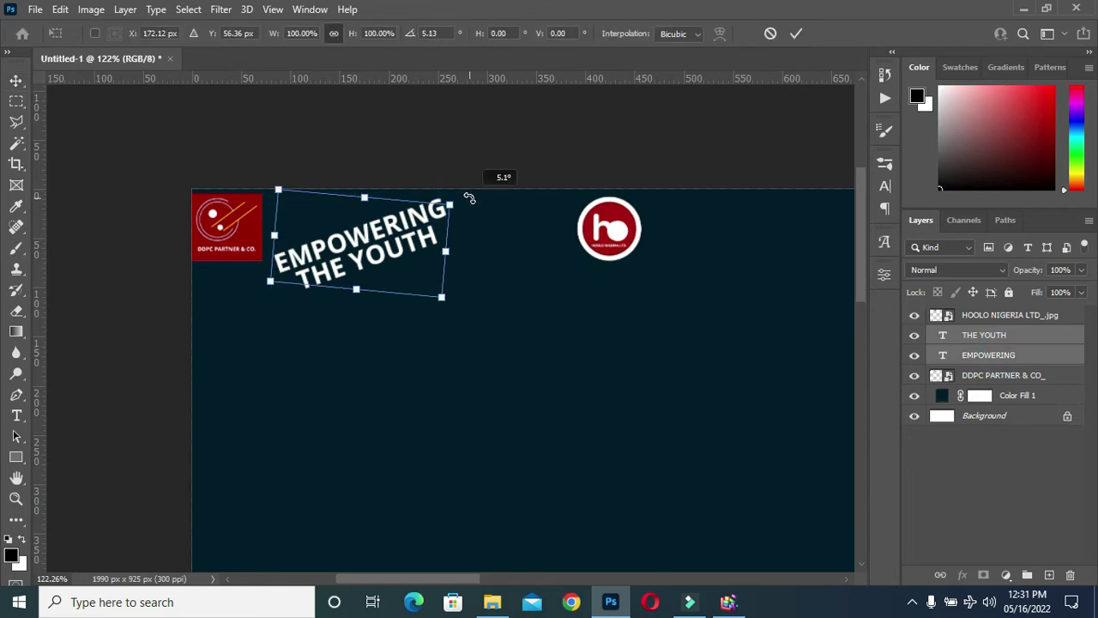
key(Return)
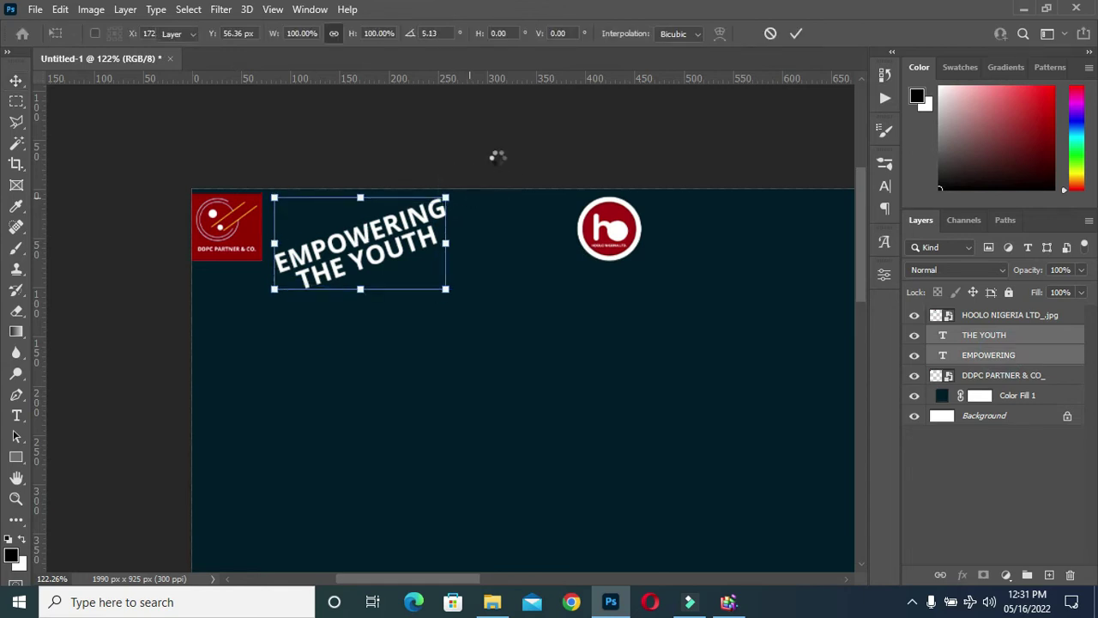
drag(383, 244, 410, 223)
- Enlarge the DDPC logo and fit it flush into the top-left corner of the canvas
click(228, 228)
drag(262, 226, 239, 273)
click(770, 33)
drag(262, 250, 262, 235)
- Scale the HOOLO logo to about 4.11% and place it at the canvas's top edge, just right of the slogan
click(609, 234)
drag(609, 235, 525, 272)
click(770, 35)
click(660, 139)
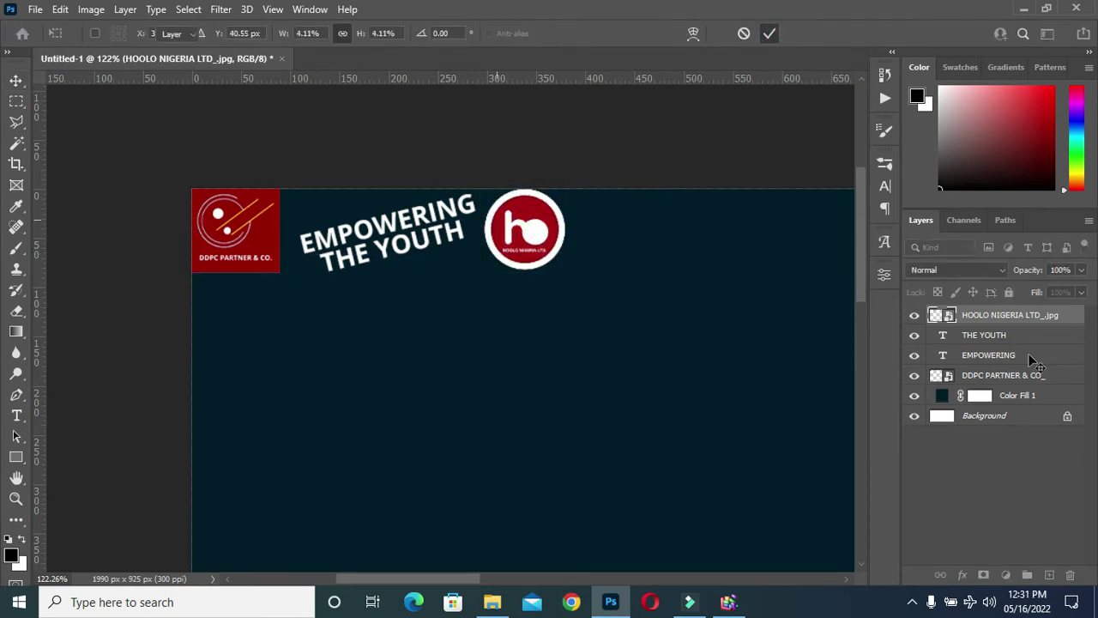
- Nudge both slogan text layers left, close to the DDPC logo
click(989, 354)
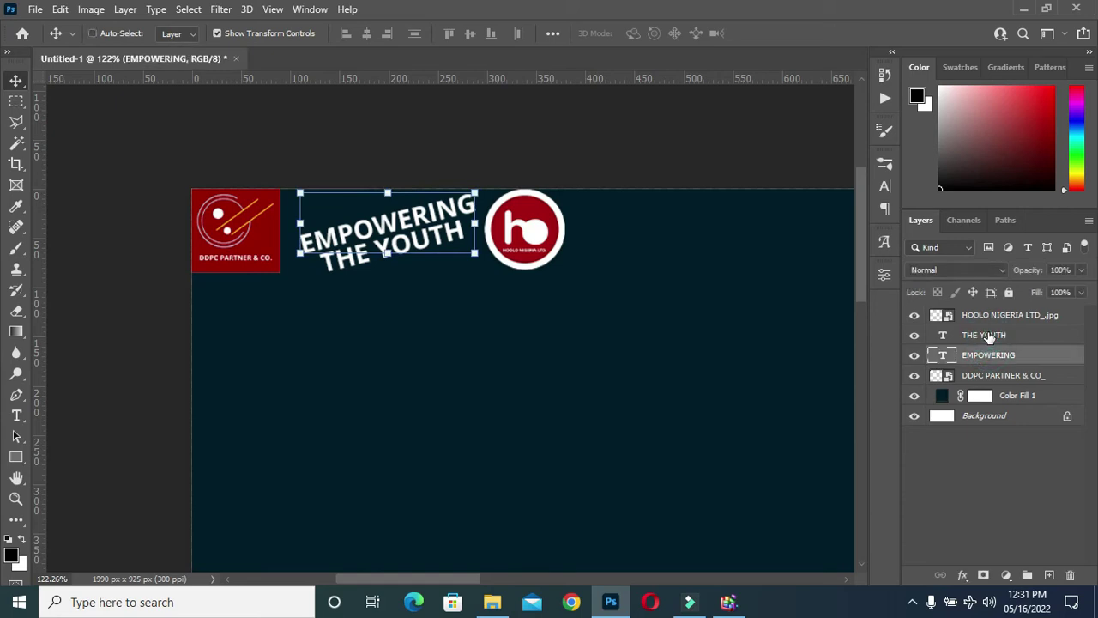
shift+click(984, 334)
key(Left)
key(Left)
key(Left)
key(Left)
key(Left)
key(Left)
key(Left)
key(Left)
key(Left)
key(Left)
key(Left)
key(Left)
- Nudge the HOOLO logo left so it sits right beside the slogan
click(527, 248)
key(Left)
key(Left)
key(Left)
key(Left)
key(Left)
key(Left)
key(Left)
key(Left)
key(Left)
key(Left)
key(Left)
key(Left)
key(Left)
key(Left)
key(Left)
key(Left)
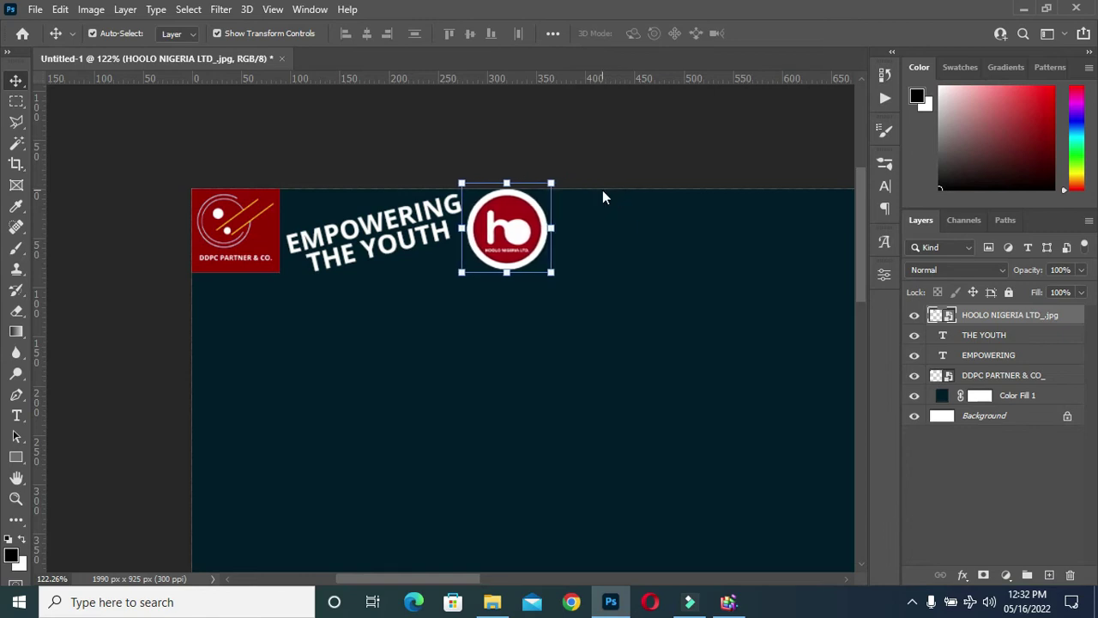
- Scale both logos and both slogan layers together to about 84.36% in the canvas's top-left corner
key(ctrl+0)
click(443, 125)
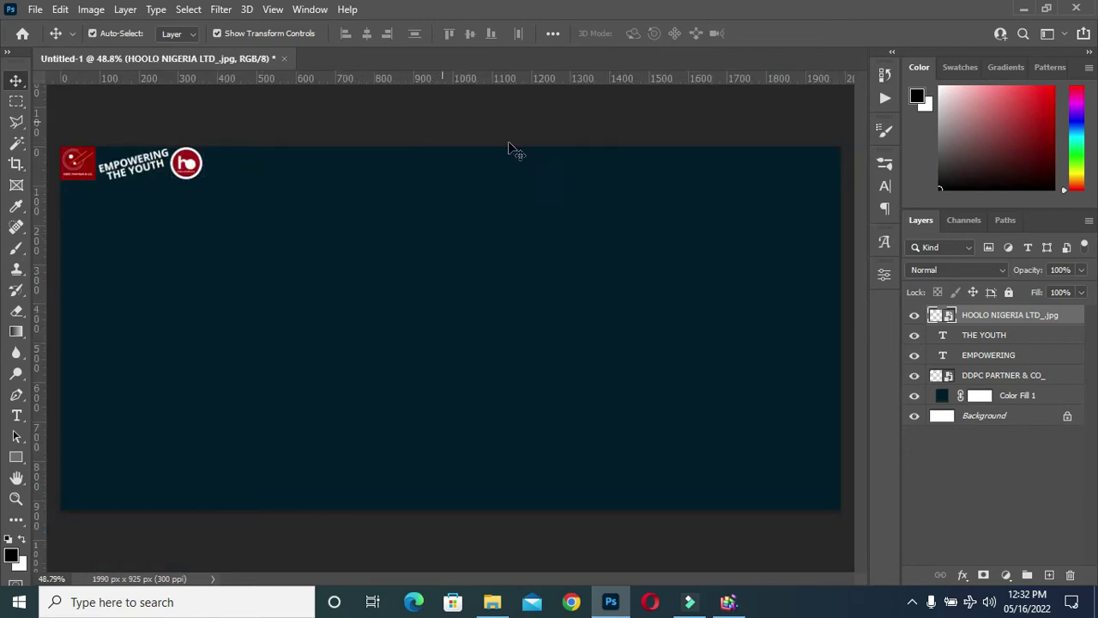
click(995, 315)
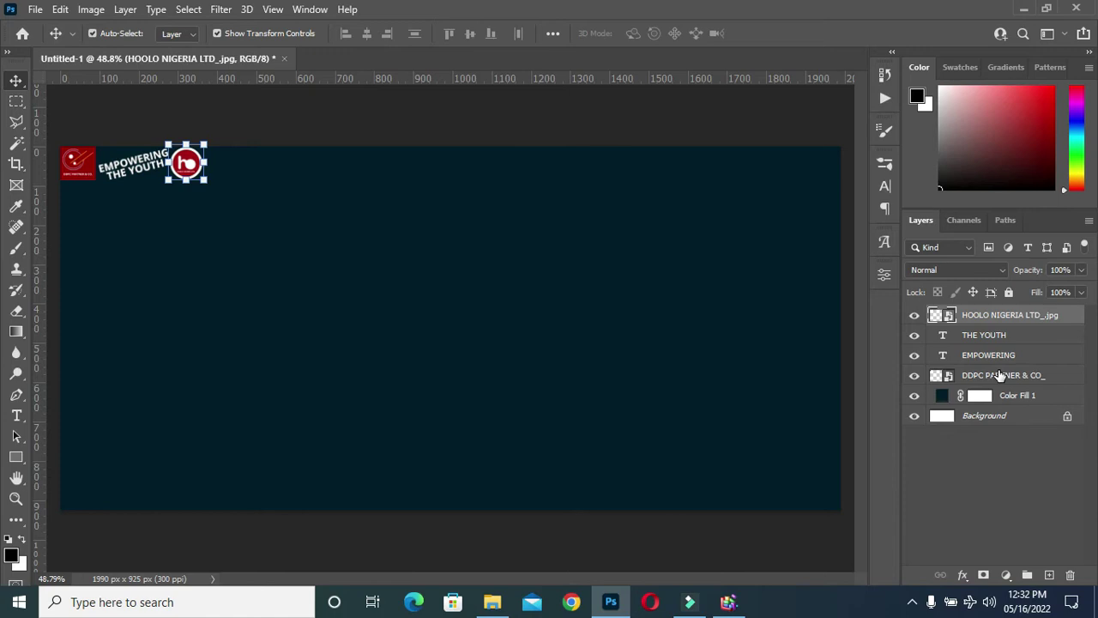
shift+click(1000, 375)
drag(203, 163, 182, 172)
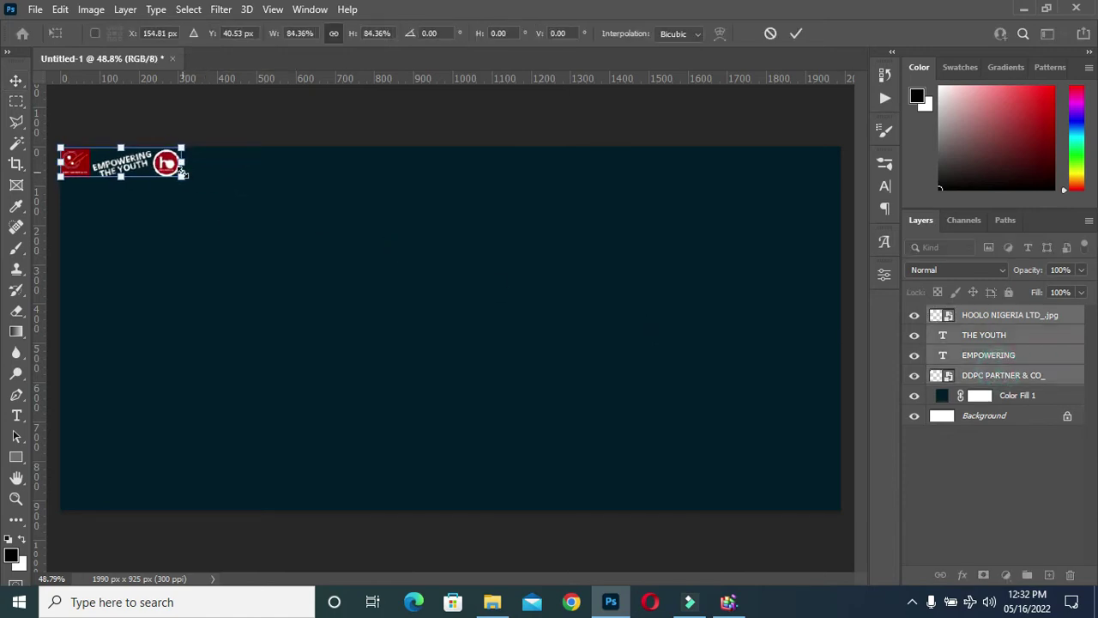
click(186, 129)
click(187, 128)
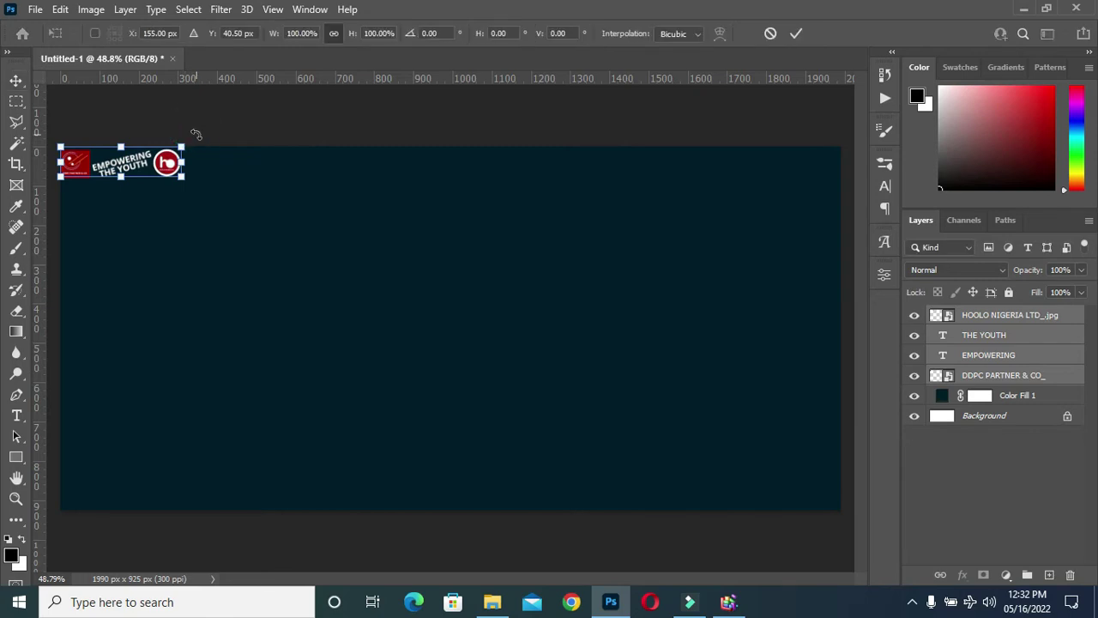
click(792, 32)
- Duplicate the four logo and slogan layers and place the copy directly right of the original, at X 466 px
scroll(34, 117, up, 11)
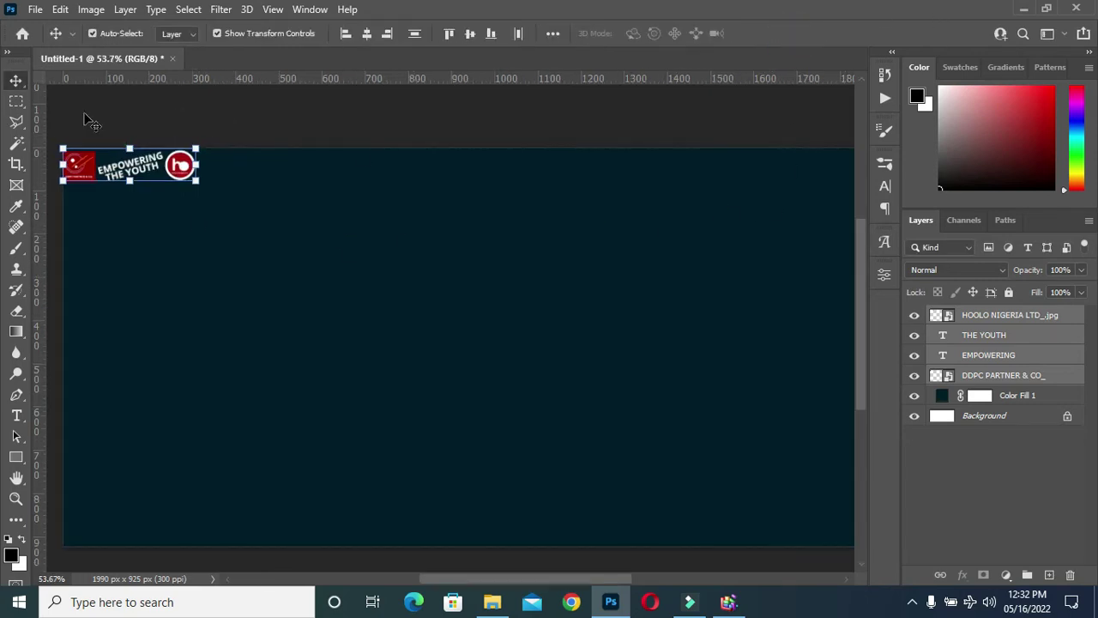
scroll(256, 294, down, 1)
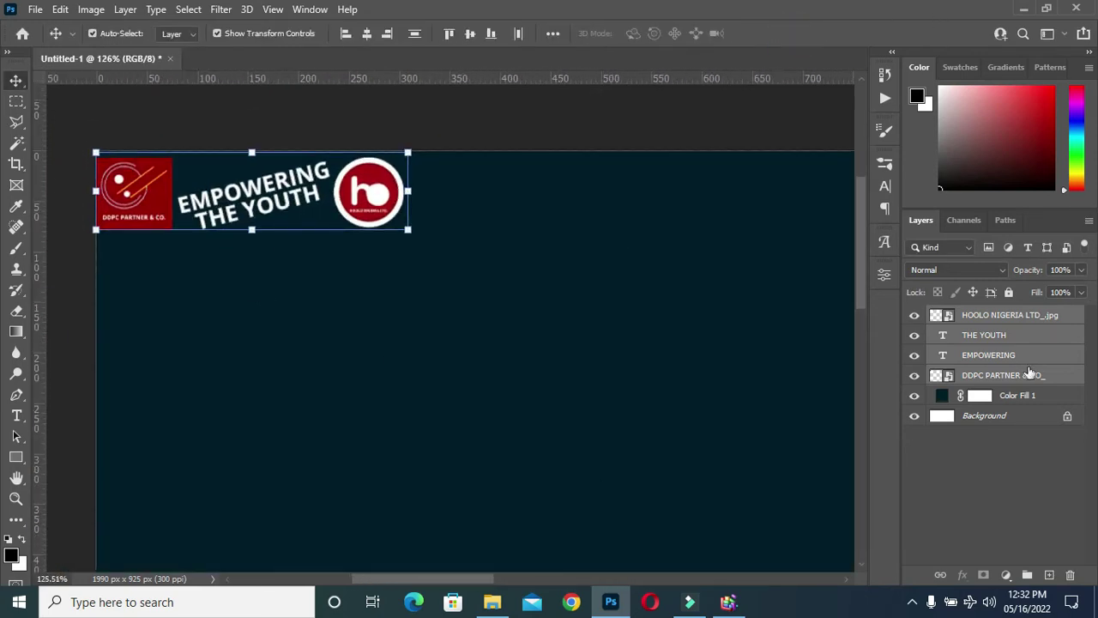
drag(1033, 375, 1048, 574)
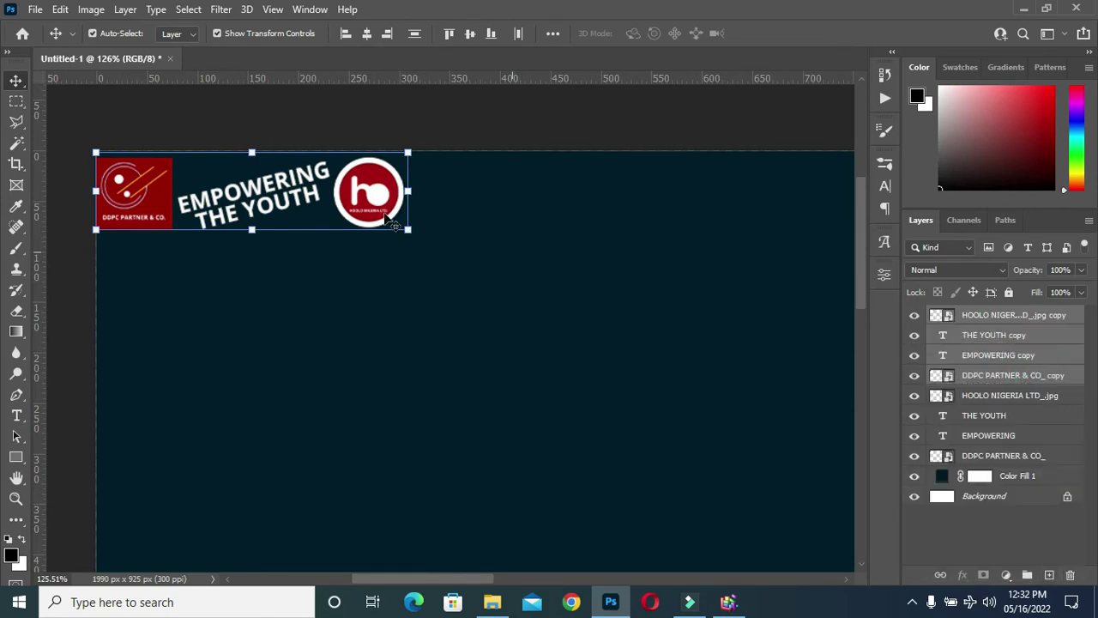
click(410, 195)
drag(255, 189, 568, 199)
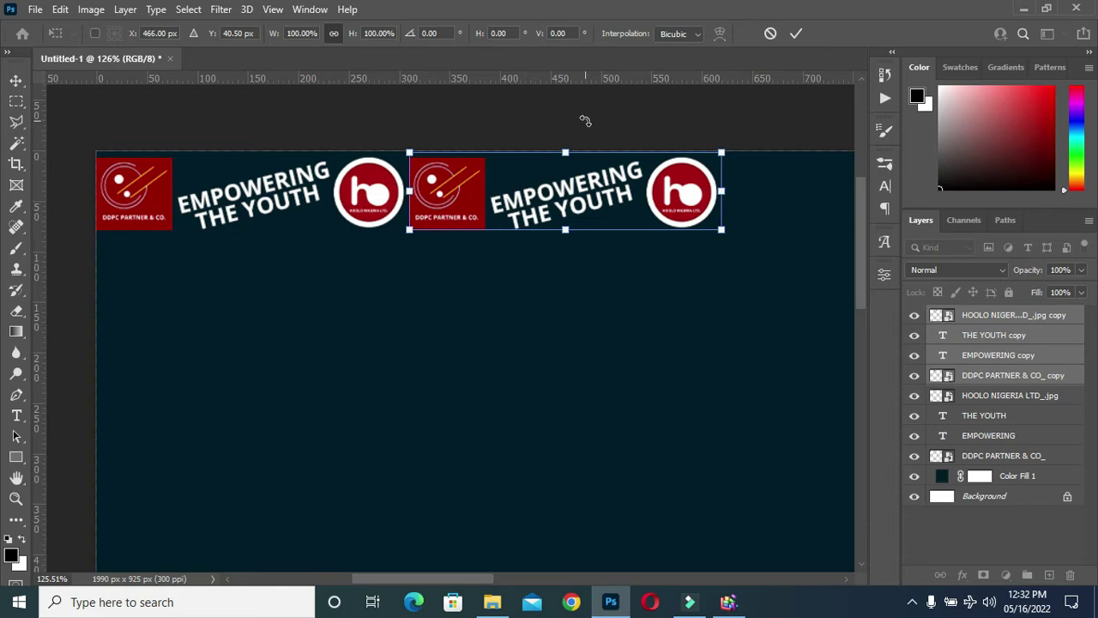
key(Return)
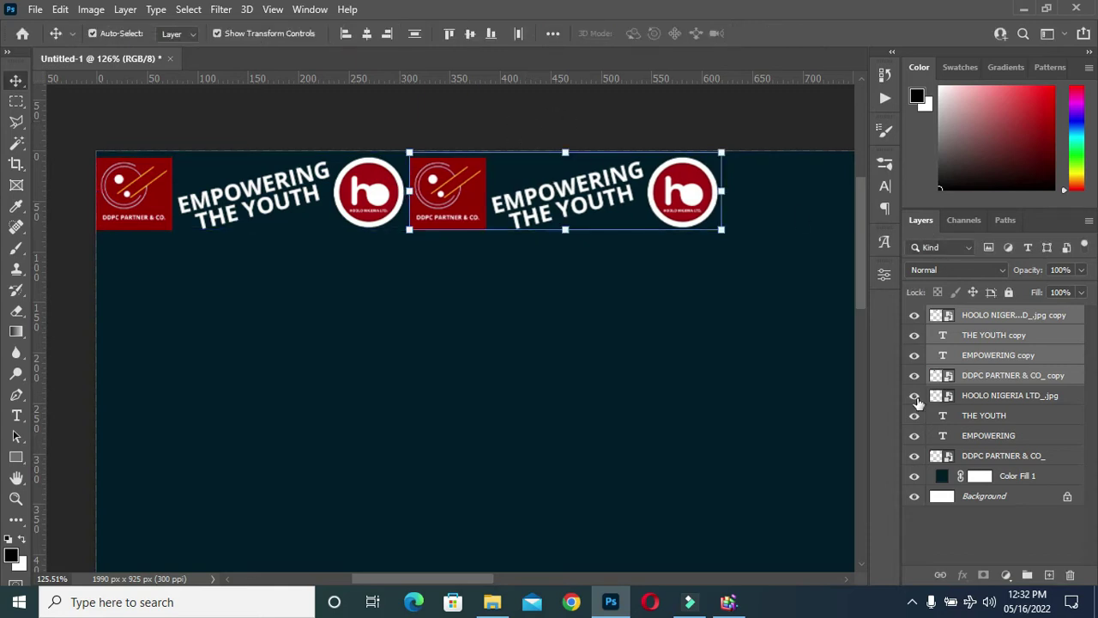
- Duplicate the second logo and slogan set and place the new copy directly to its right, at X 776 px
scroll(440, 282, down, 5)
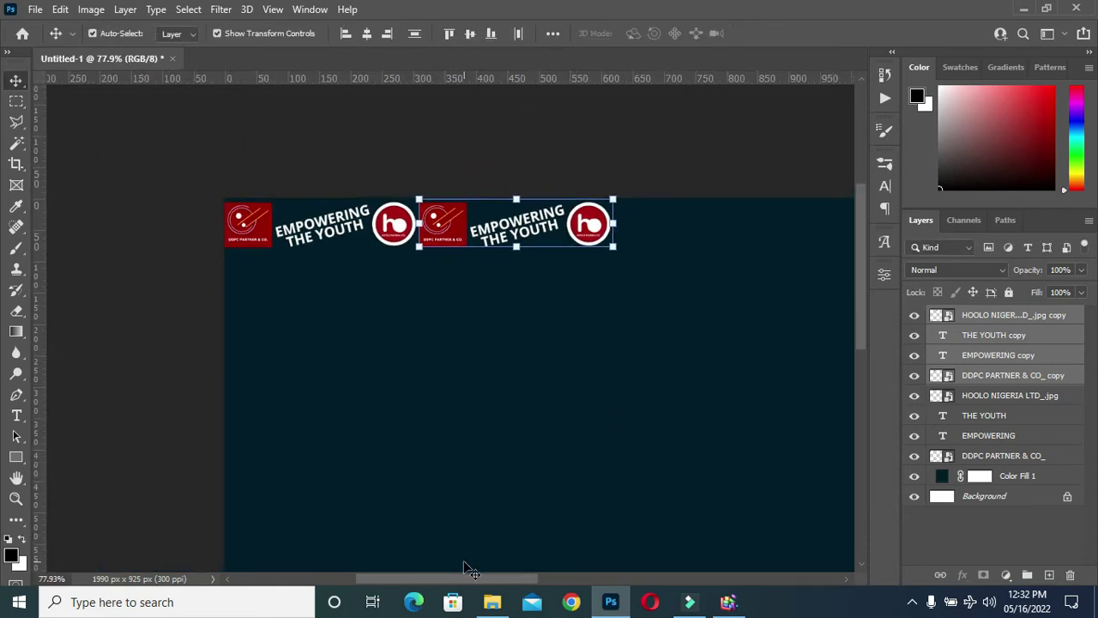
scroll(472, 582, right, 5)
scroll(407, 249, up, 3)
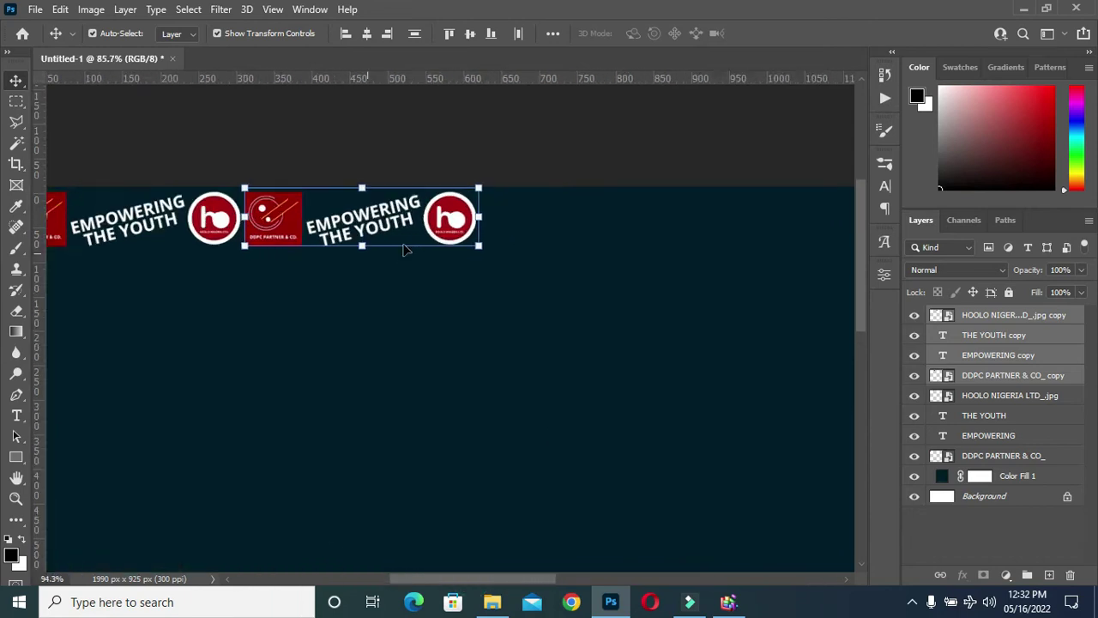
key(ctrl+j)
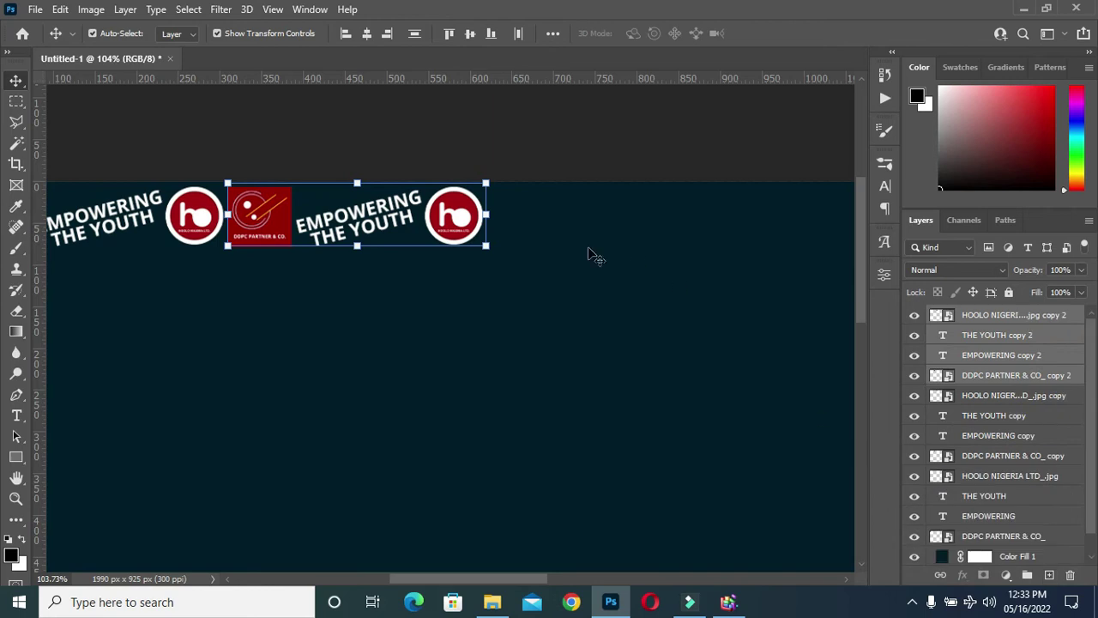
click(359, 244)
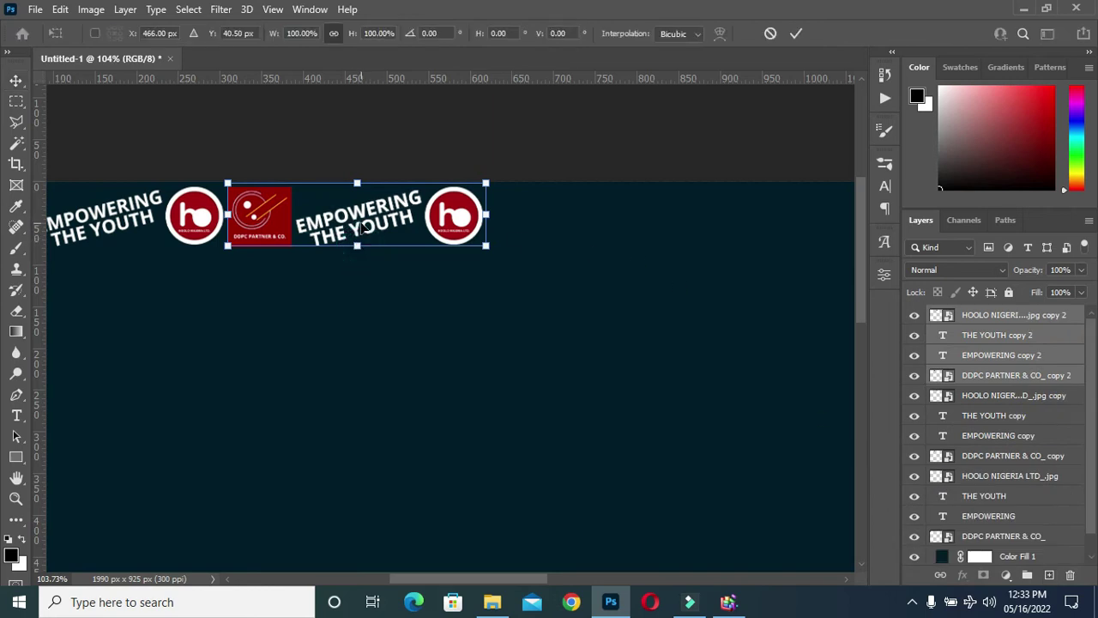
drag(365, 219, 625, 223)
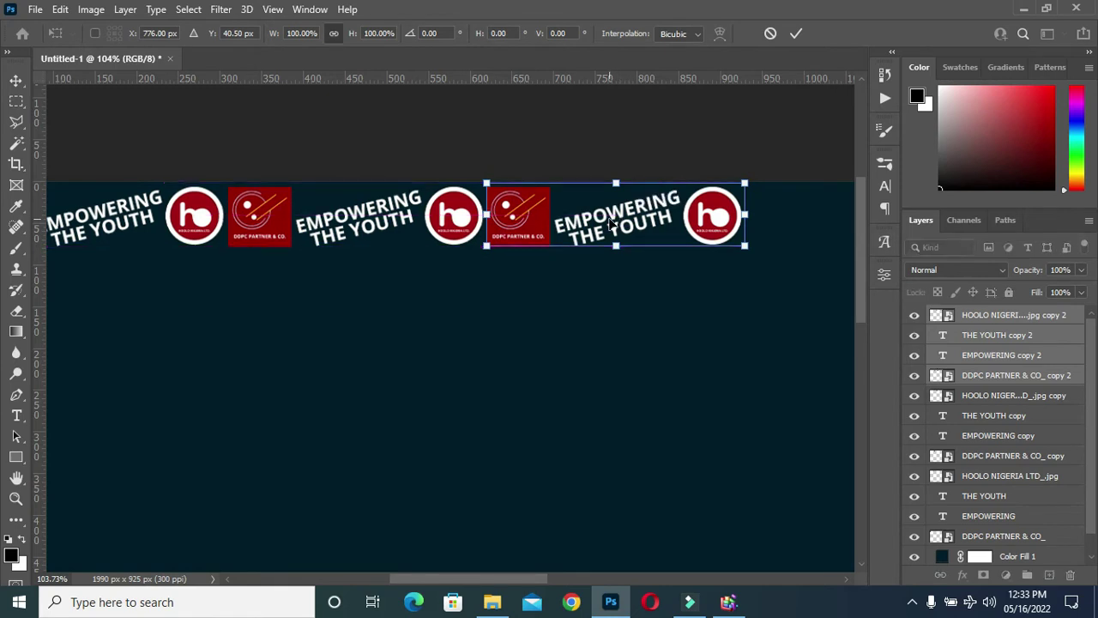
key(Return)
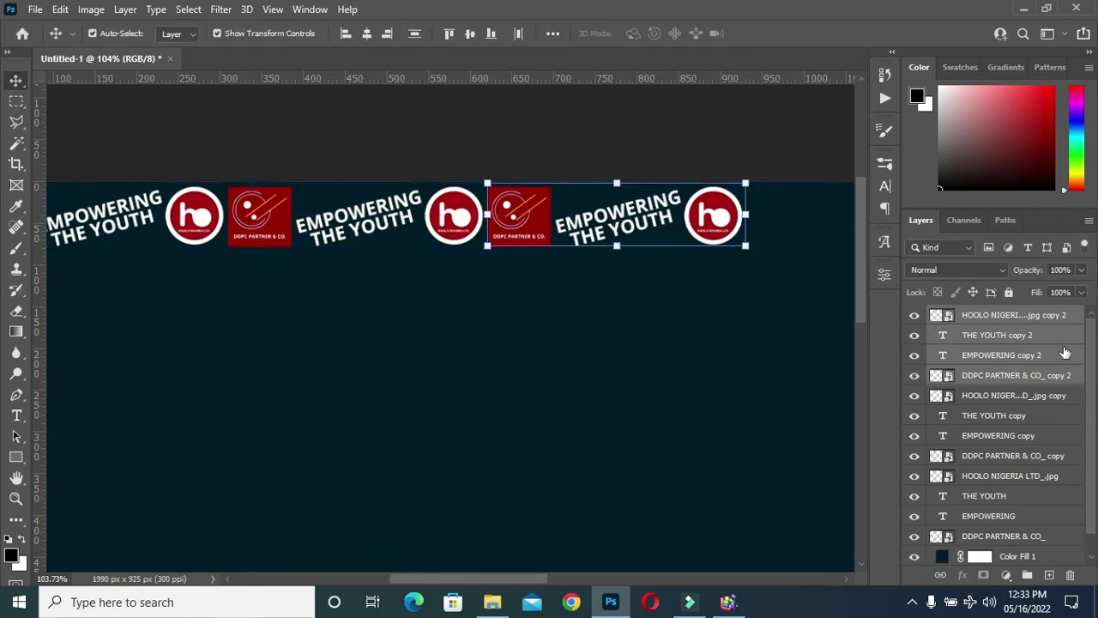
- Duplicate the third logo and slogan set and place the copy directly to its right in the same row
drag(511, 578, 626, 575)
drag(1034, 380, 1049, 575)
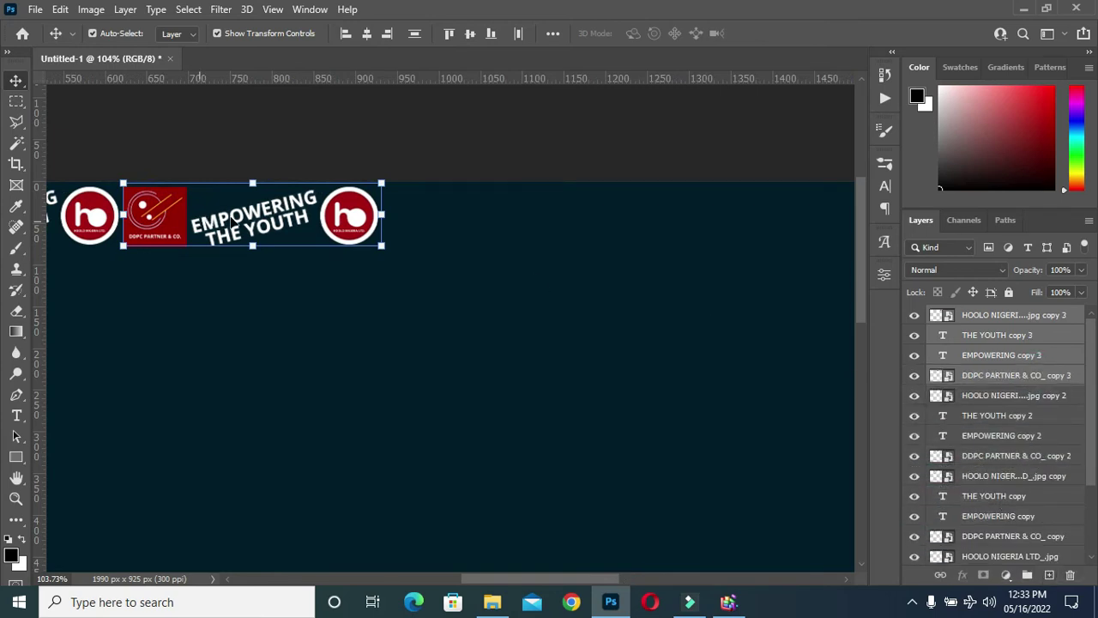
drag(354, 224, 607, 250)
key(Return)
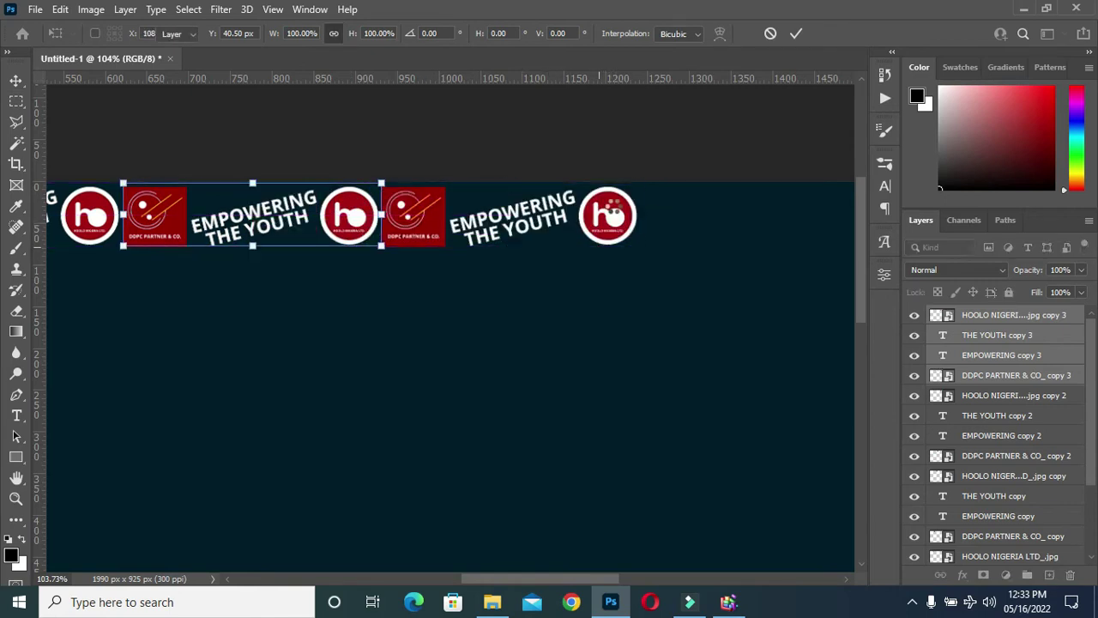
key(Return)
- Duplicate the last two logo and slogan sets together, place the copies at the row's right end, and deselect them
scroll(245, 318, down, 3)
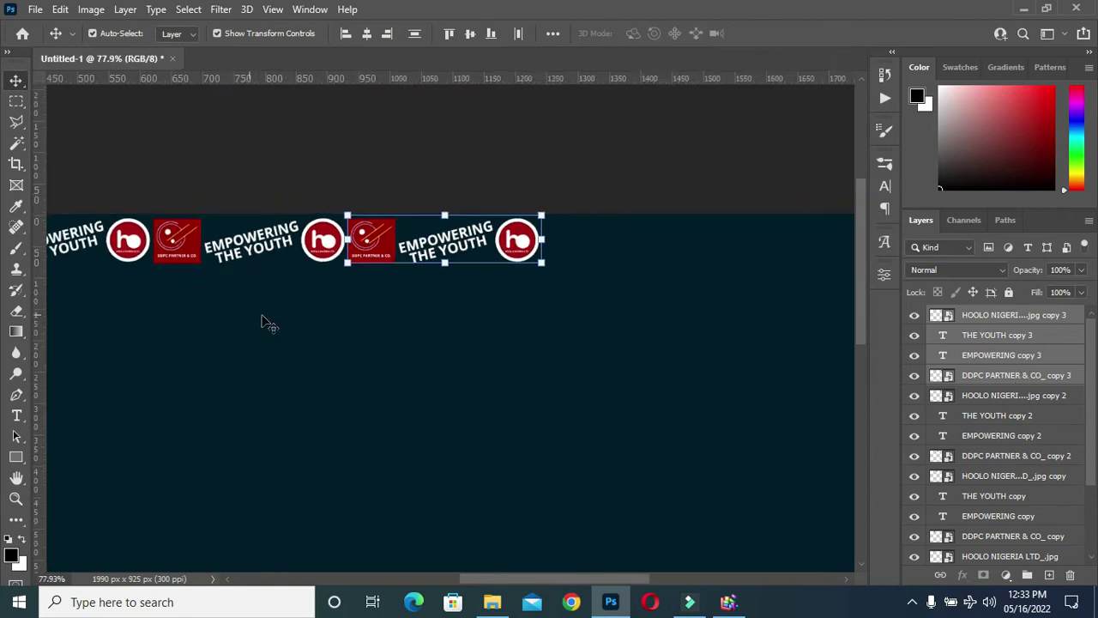
scroll(405, 298, down, 1)
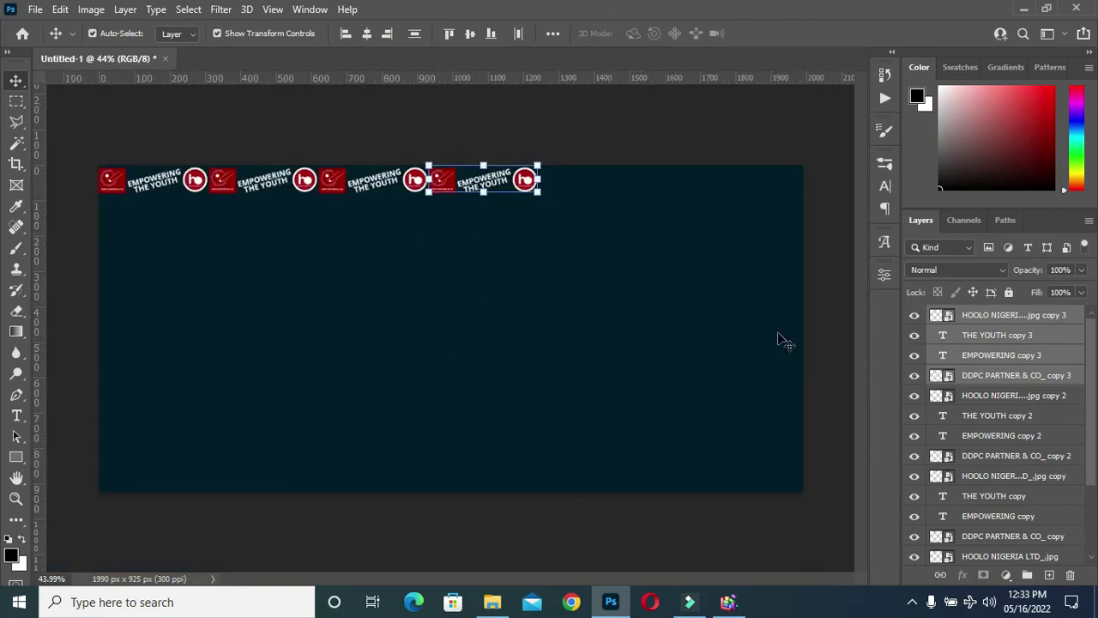
click(998, 538)
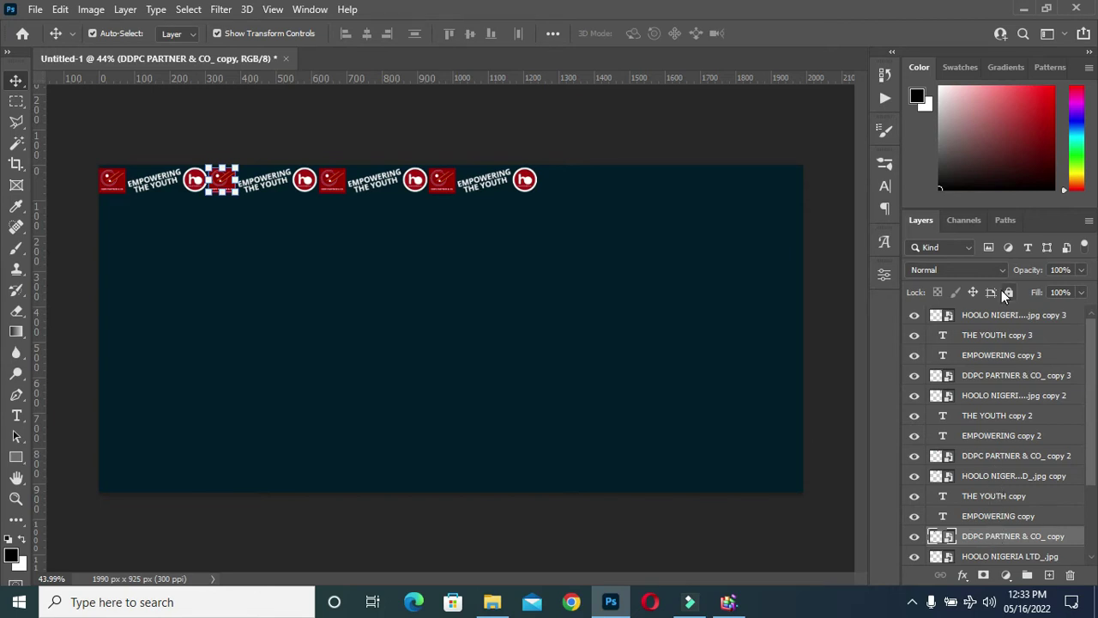
click(993, 317)
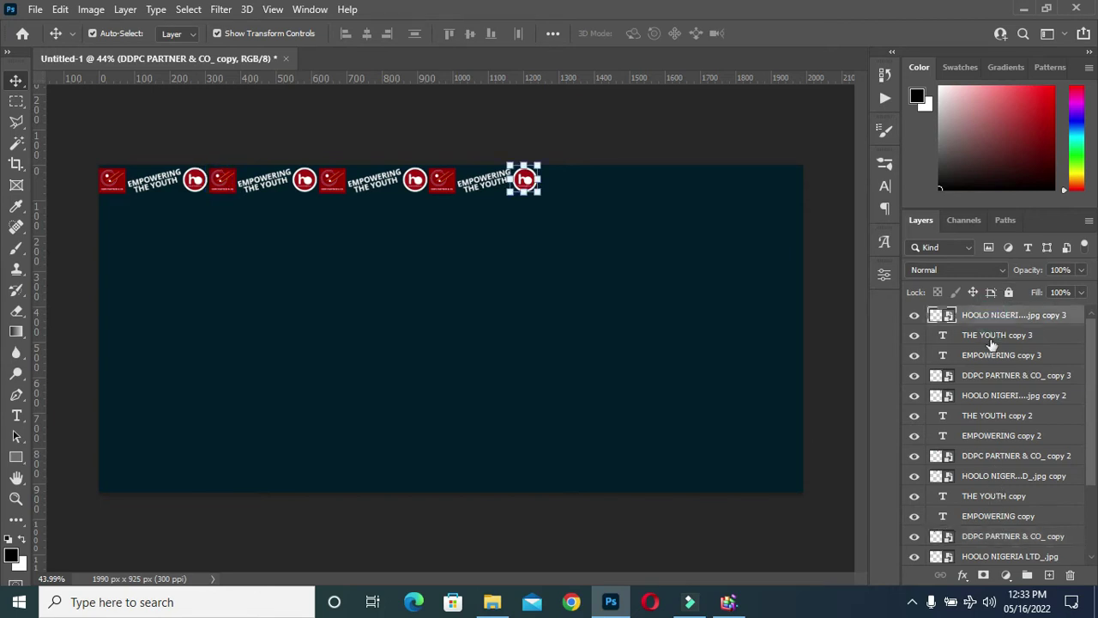
shift+click(989, 456)
drag(1017, 464, 1048, 574)
scroll(398, 176, up, 3)
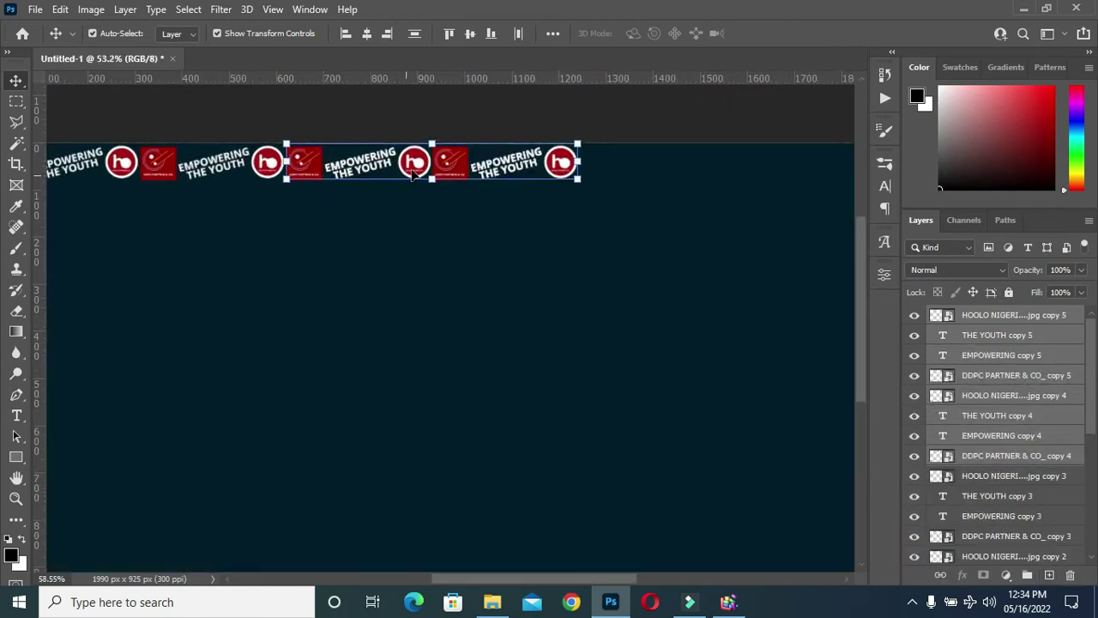
scroll(515, 288, down, 2)
scroll(743, 140, up, 4)
drag(298, 177, 627, 190)
scroll(362, 204, down, 2)
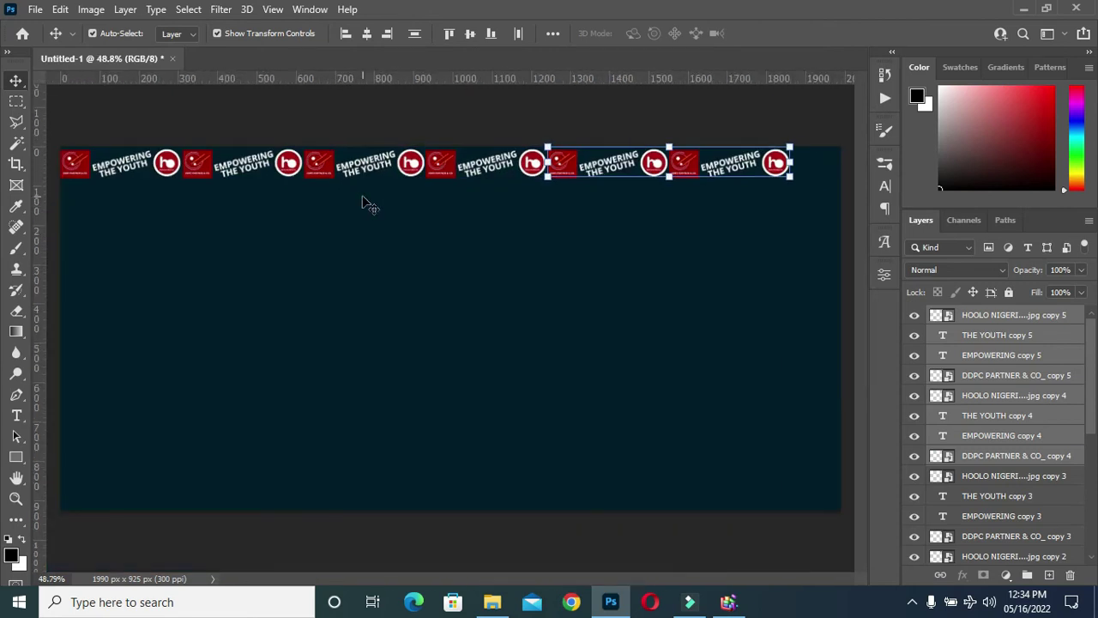
click(577, 532)
scroll(682, 197, up, 1)
scroll(702, 204, down, 3)
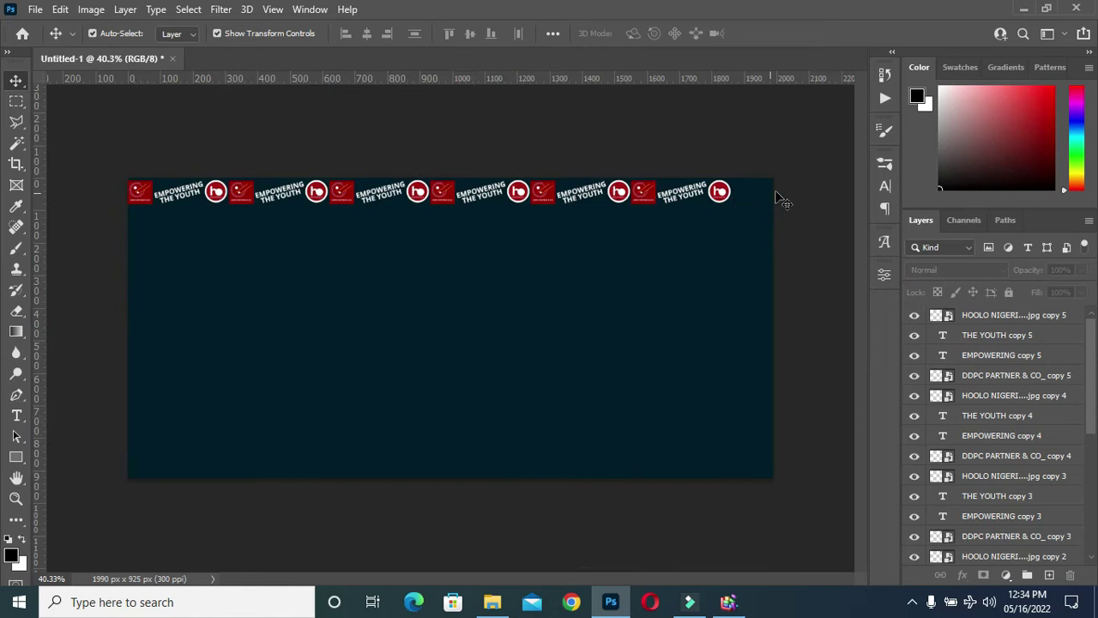
scroll(772, 198, up, 4)
scroll(841, 176, up, 1)
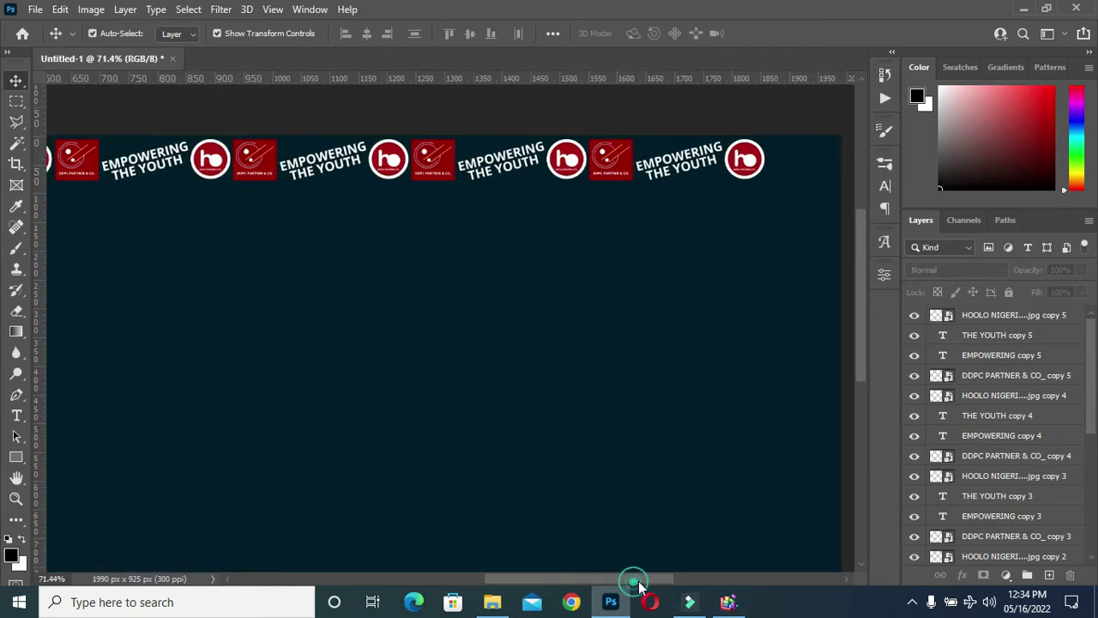
- Duplicate the DDPC logo and place the copy directly right of the row's last HOOLO logo, with nothing left selected
drag(633, 584, 672, 498)
drag(432, 165, 649, 174)
click(711, 174)
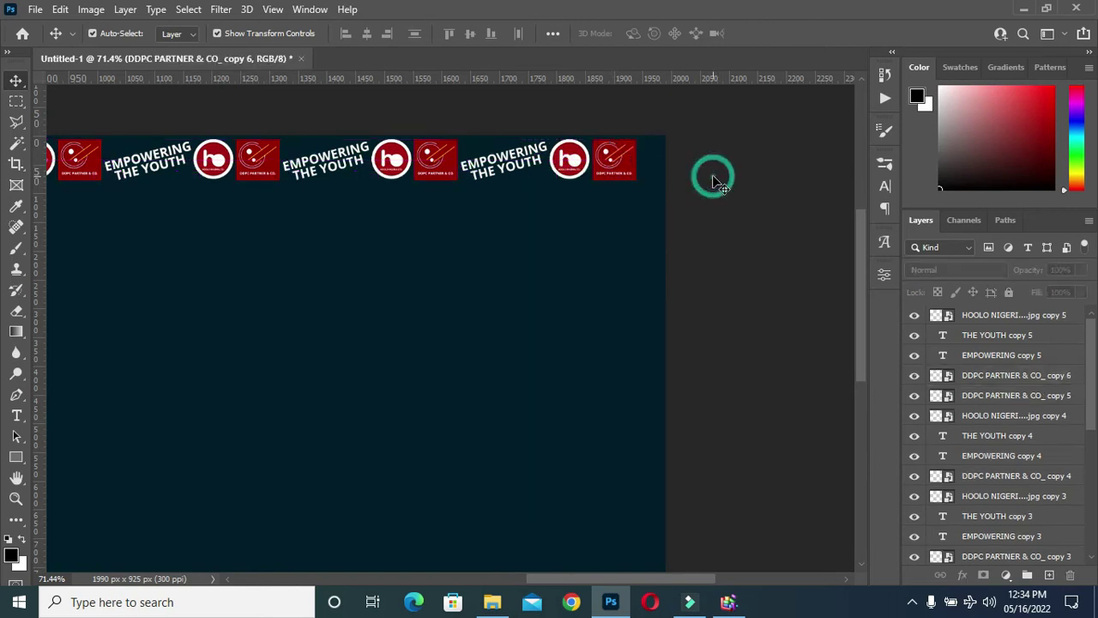
- Duplicate the "EMPOWERING copy 5" and "THE YOUTH copy 5" text layers and move the duplicates to the top of the layer stack
click(978, 356)
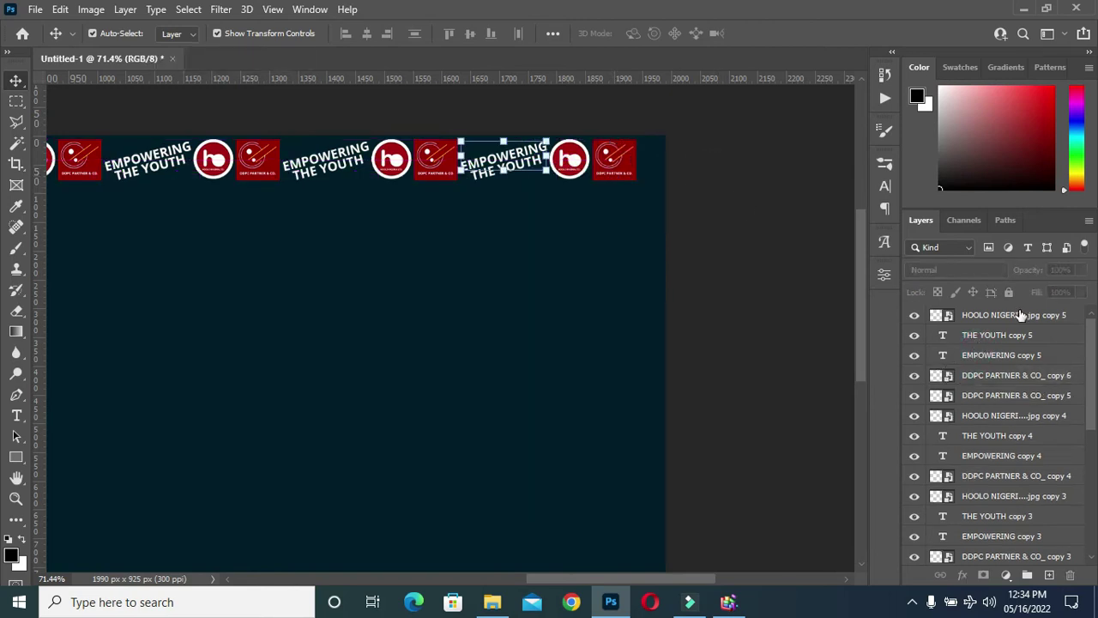
ctrl+click(984, 337)
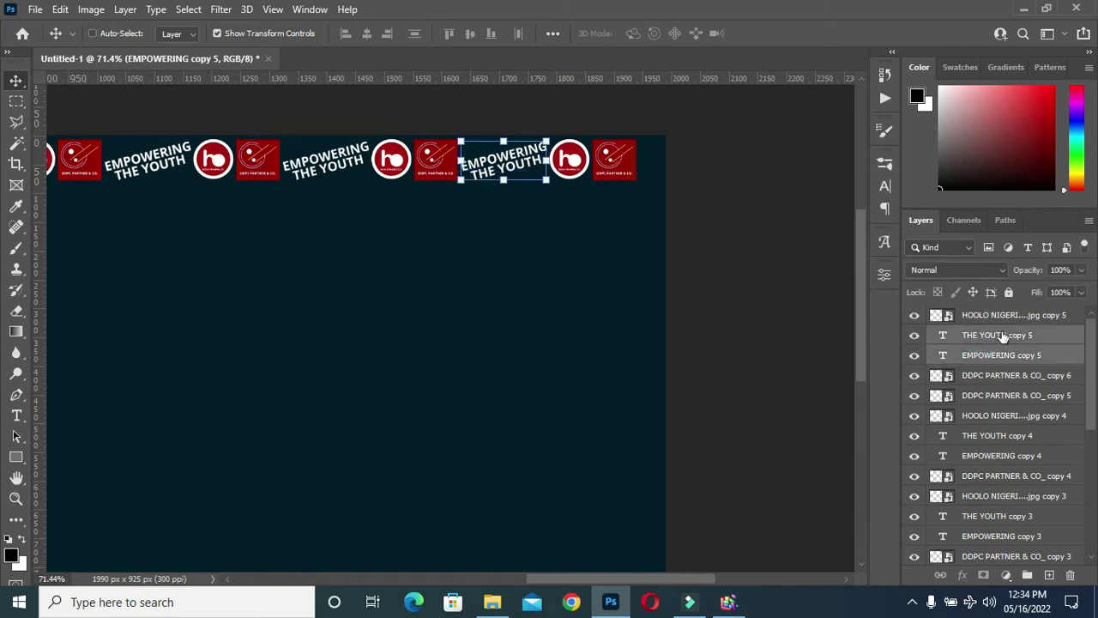
drag(1025, 358, 1051, 571)
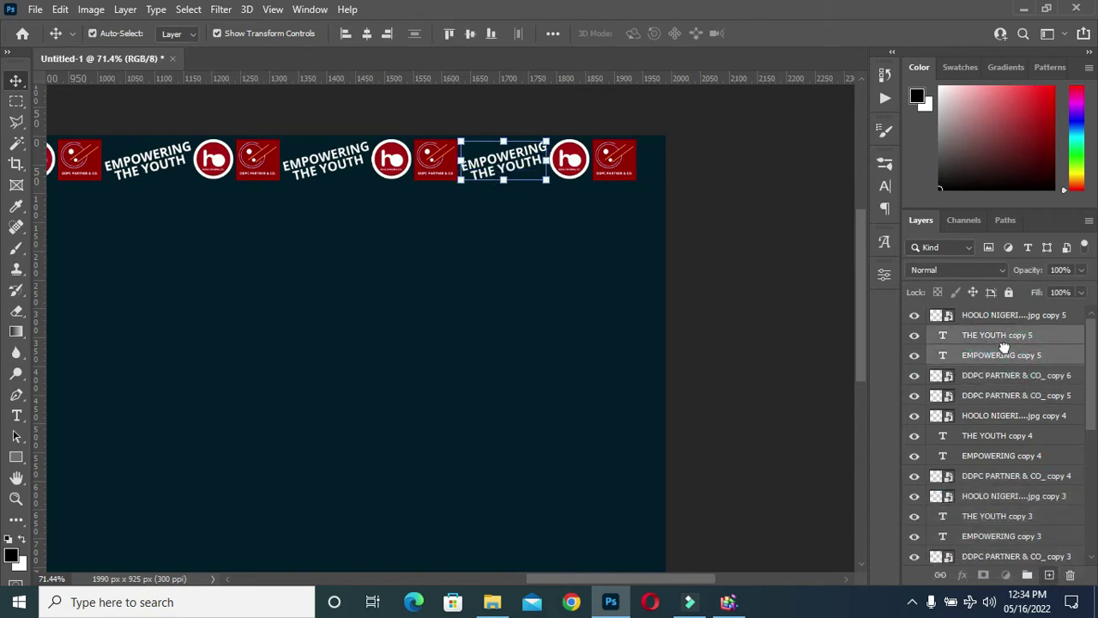
drag(1000, 338, 995, 309)
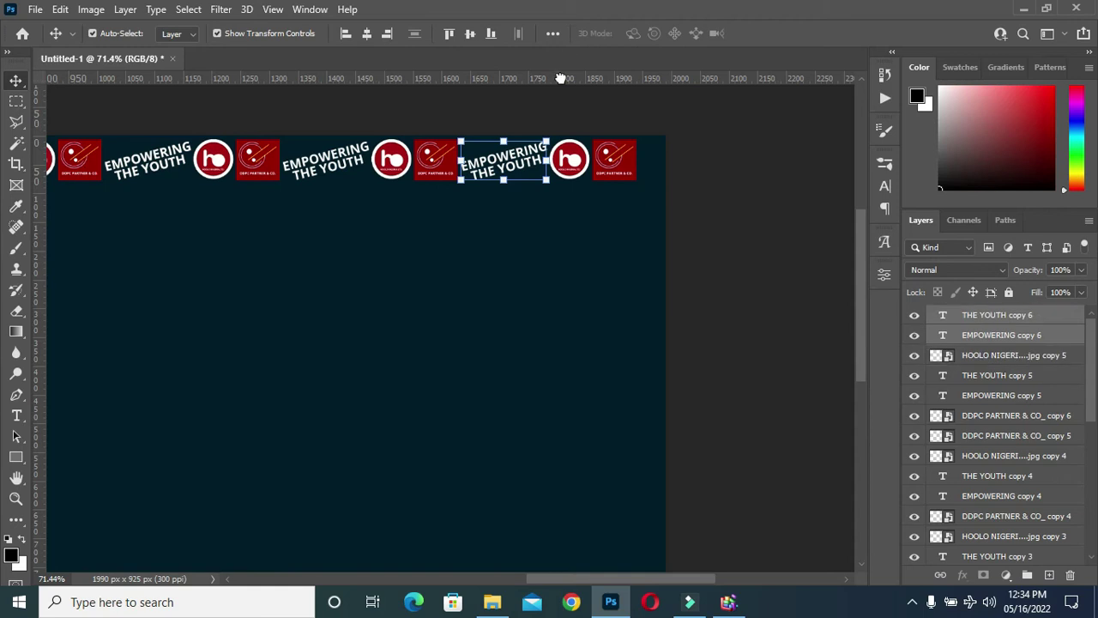
- Place the duplicated slogan directly right of the row's last DDPC logo, running past the canvas edge, and deselect it
drag(499, 176, 678, 155)
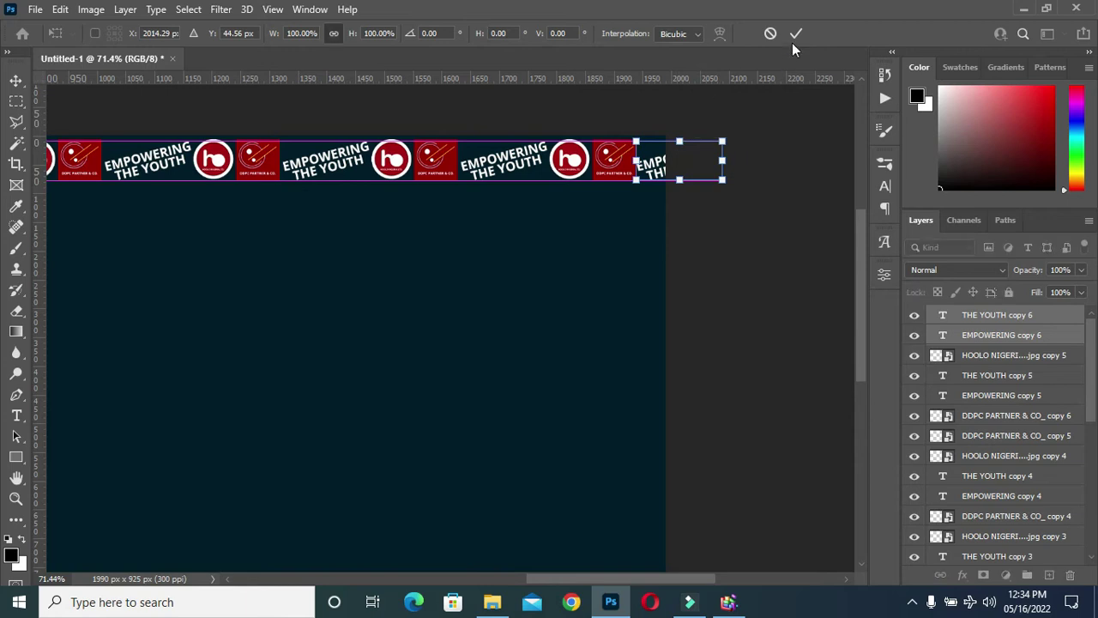
click(796, 34)
key(Right)
key(Right)
key(Right)
key(Right)
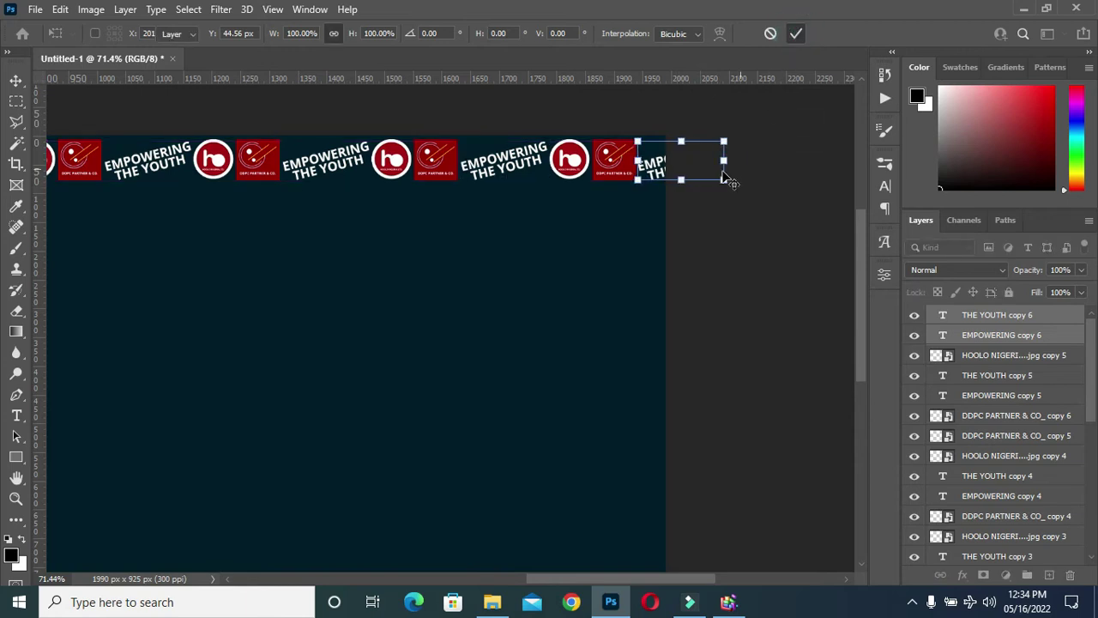
click(705, 200)
- Group all logo and slogan layers of the first row, leaving the color fill and background outside, and deselect the group
key(ctrl+0)
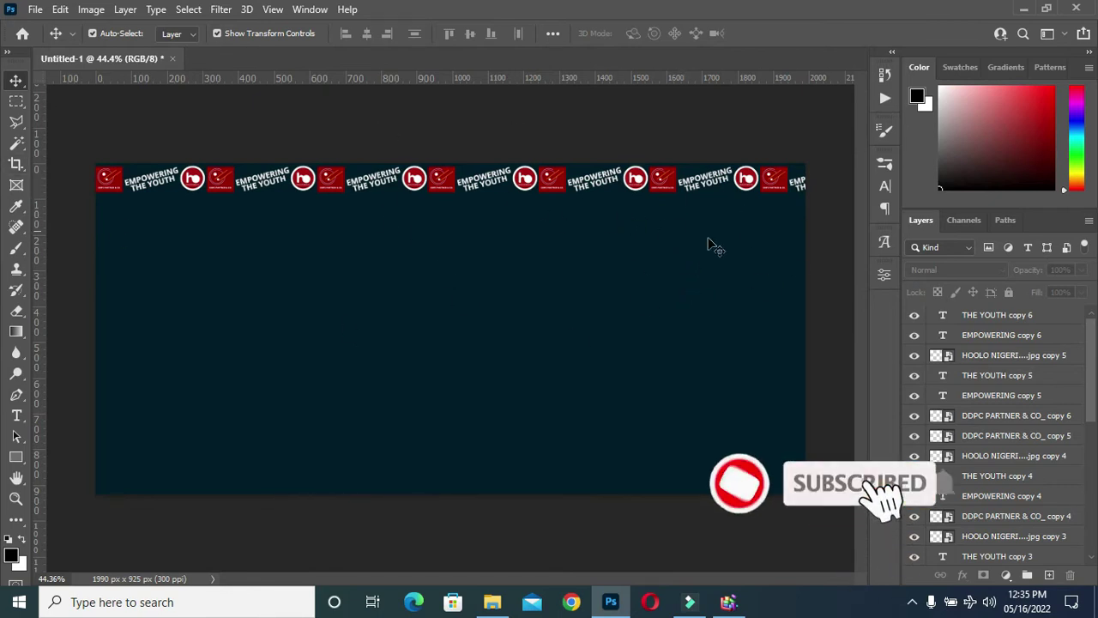
click(981, 317)
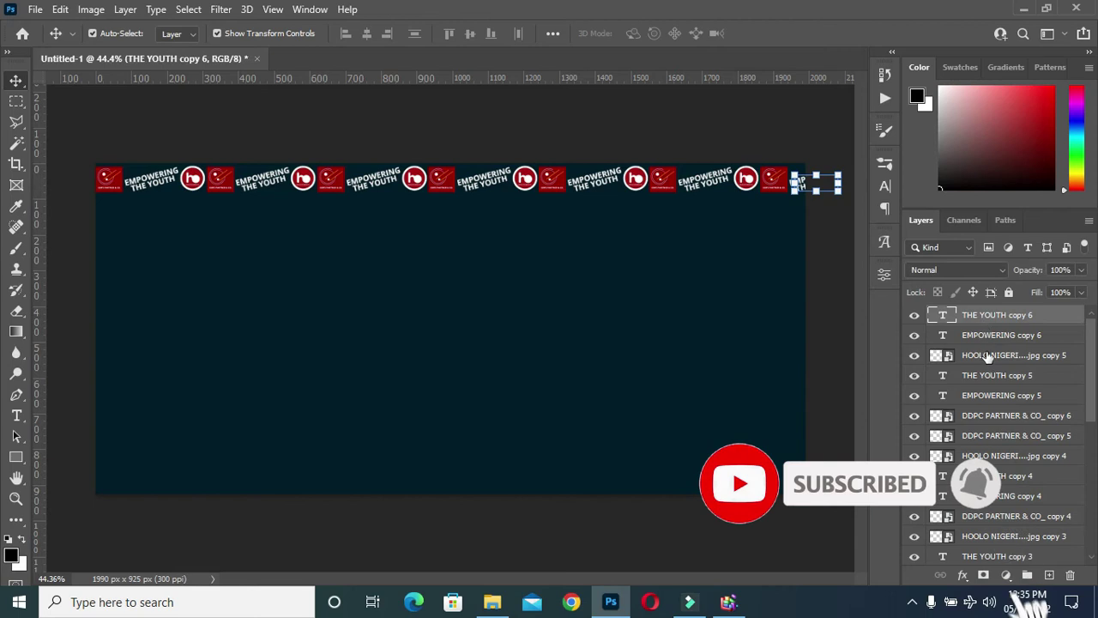
scroll(993, 415, down, 3)
scroll(993, 414, down, 3)
shift+click(997, 515)
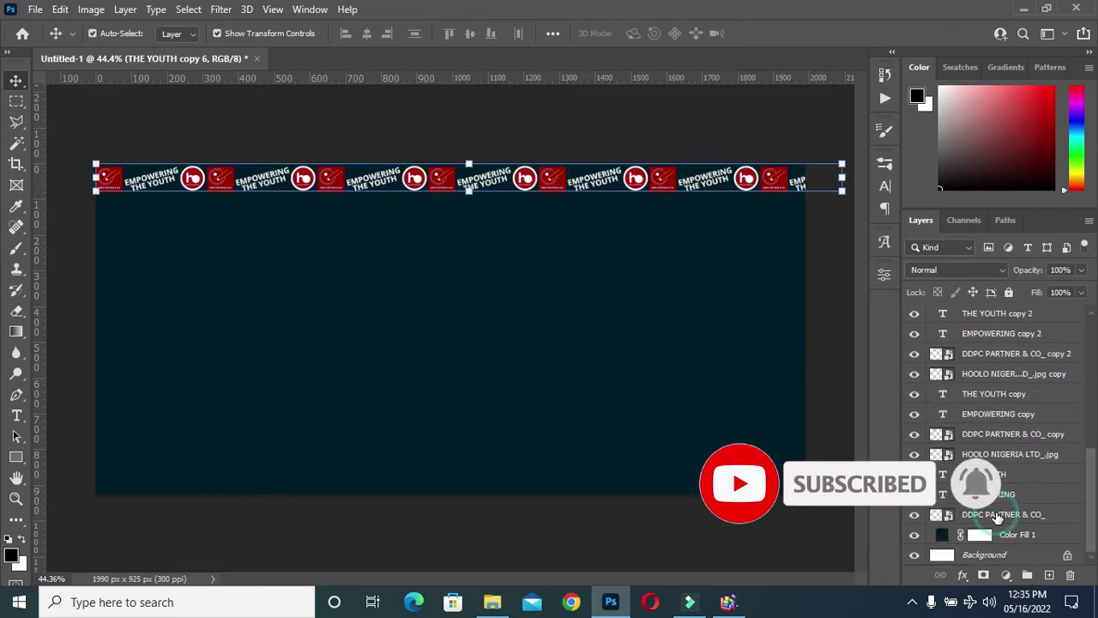
click(1028, 574)
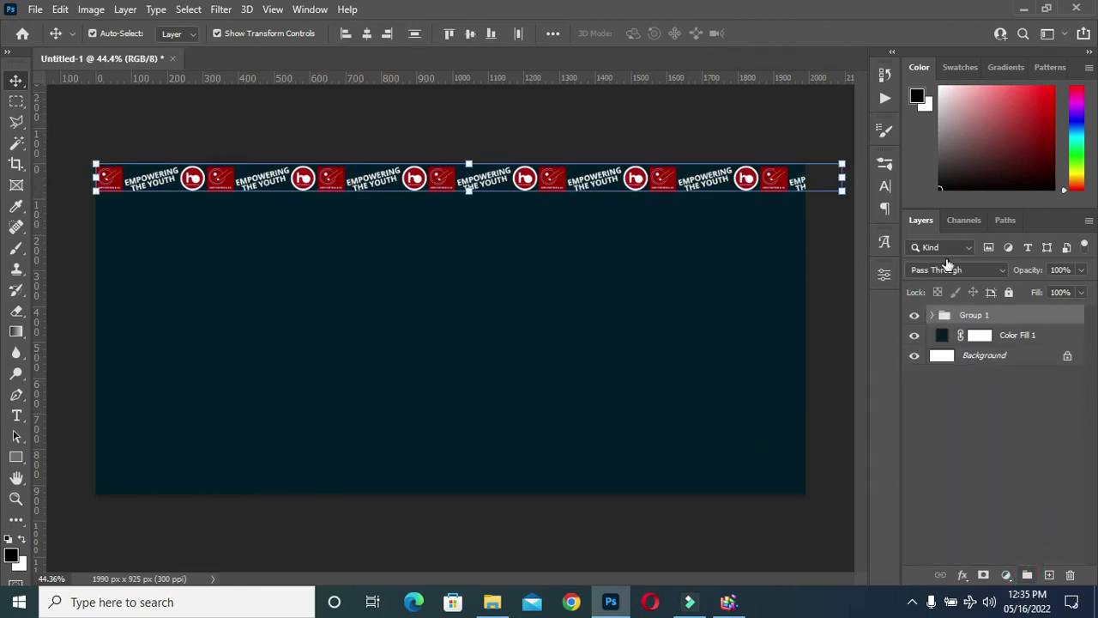
click(70, 288)
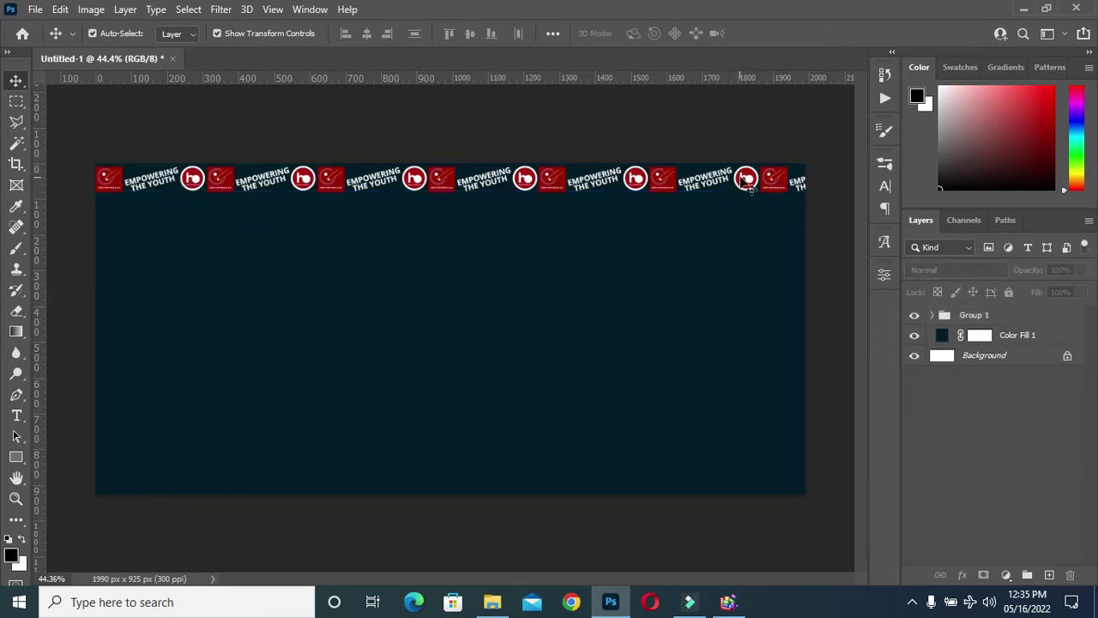
- Duplicate the layers from the third HOOLO logo through "THE YOUTH copy 5" and move the duplicates above Group 1
click(651, 192)
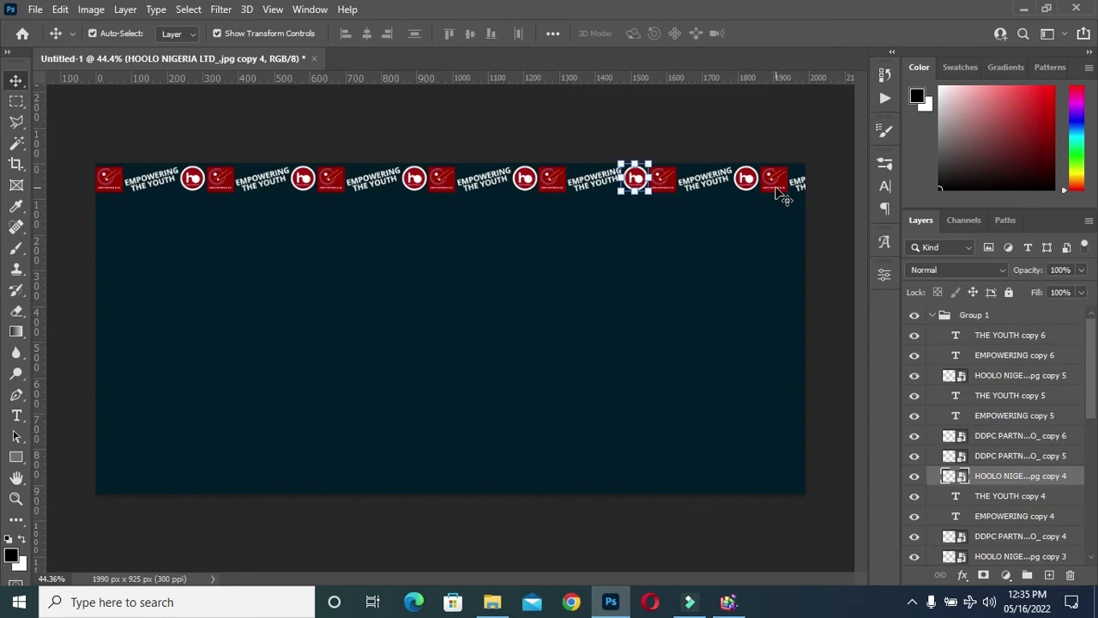
click(426, 192)
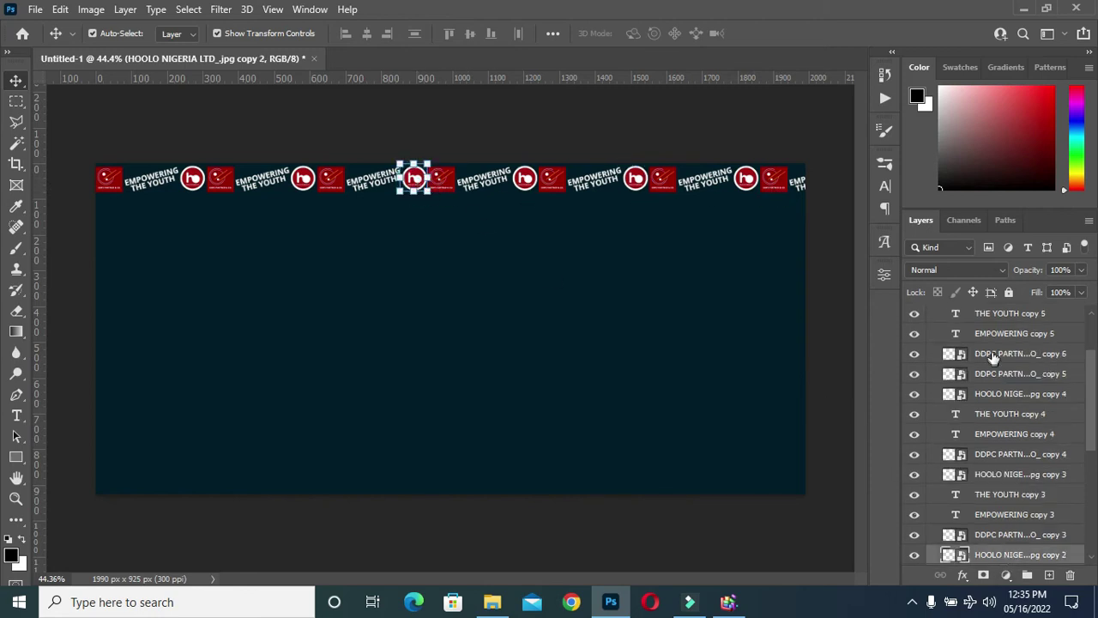
shift+click(993, 317)
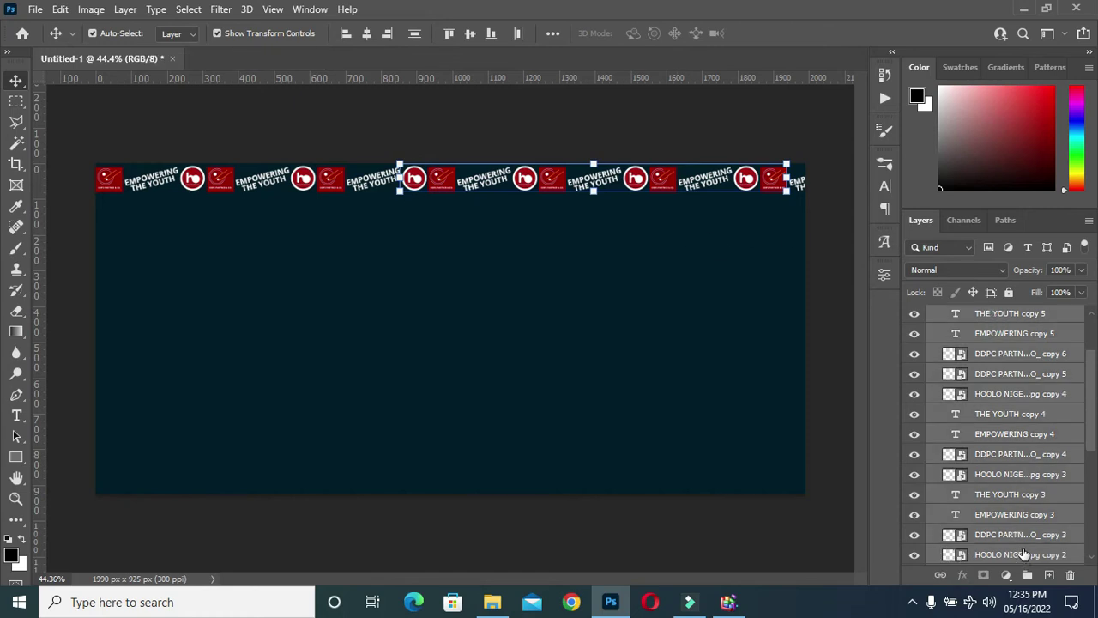
key(ctrl+g)
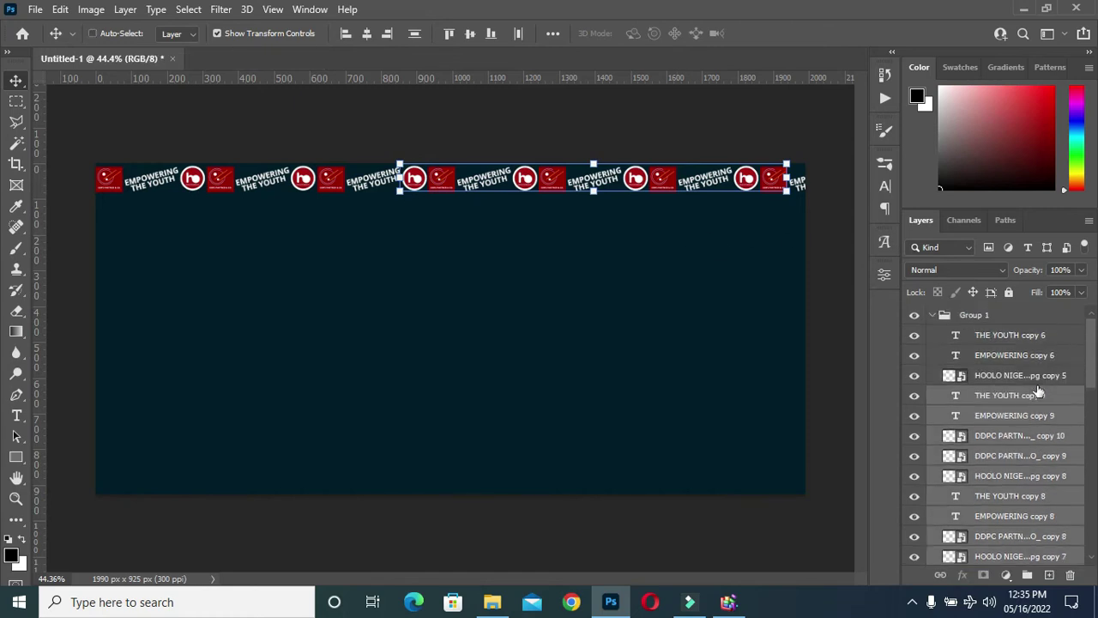
drag(1013, 394, 1010, 307)
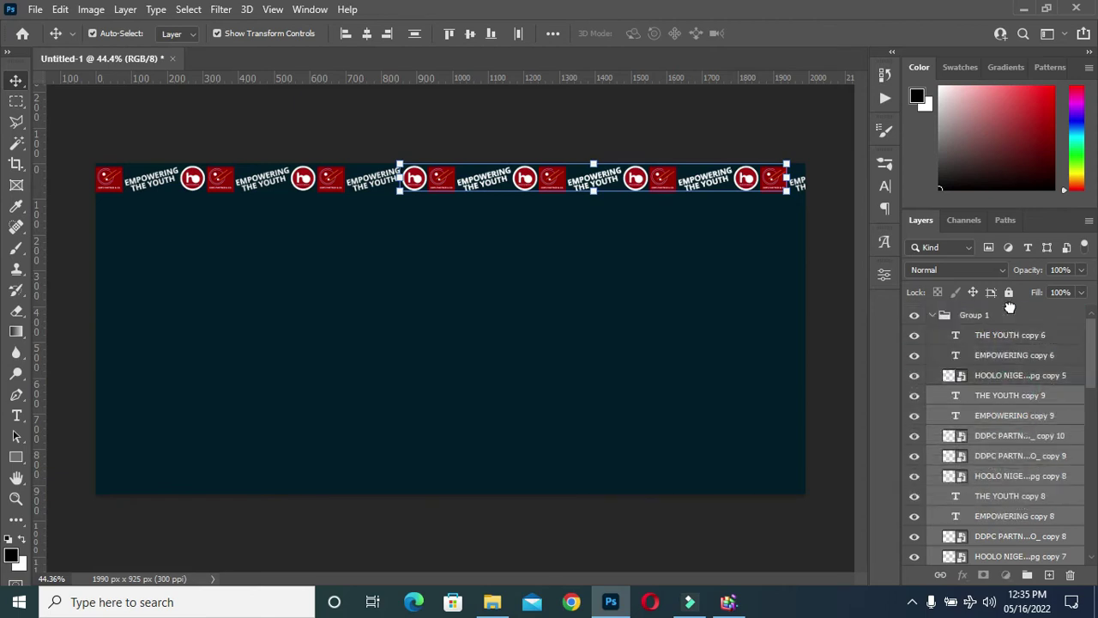
- Place the duplicated strip as a second row directly below the first, starting at the canvas's left edge, at X 539.14 px, Y 117.50 px
key(ctrl+t)
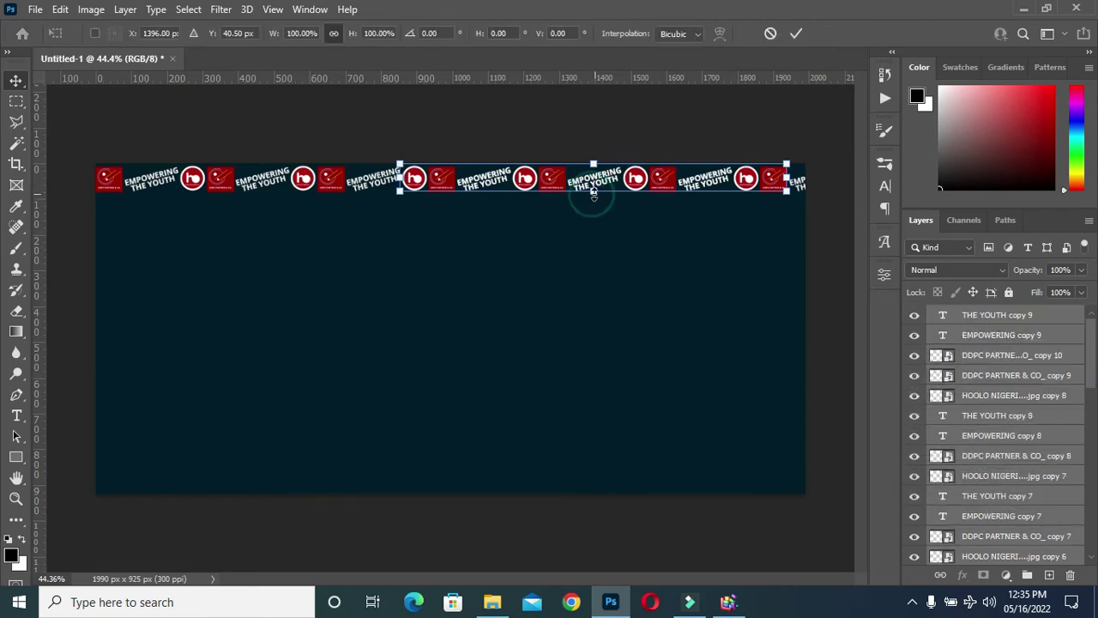
scroll(589, 196, up, 1)
drag(393, 225, 179, 203)
scroll(356, 314, down, 3)
scroll(201, 272, up, 3)
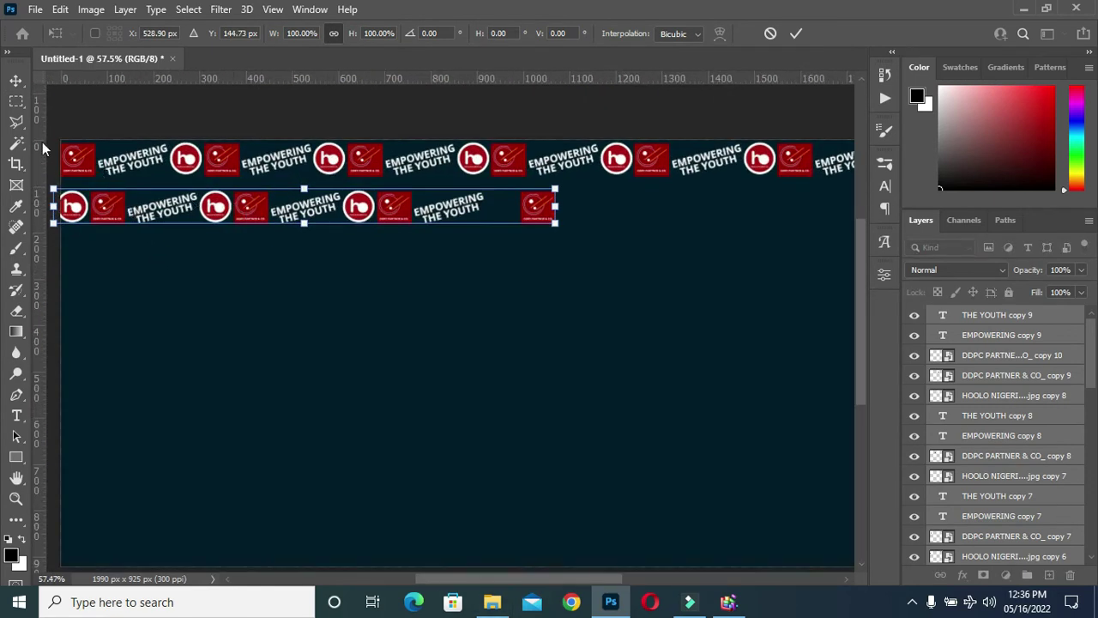
scroll(54, 171, up, 2)
scroll(456, 253, down, 1)
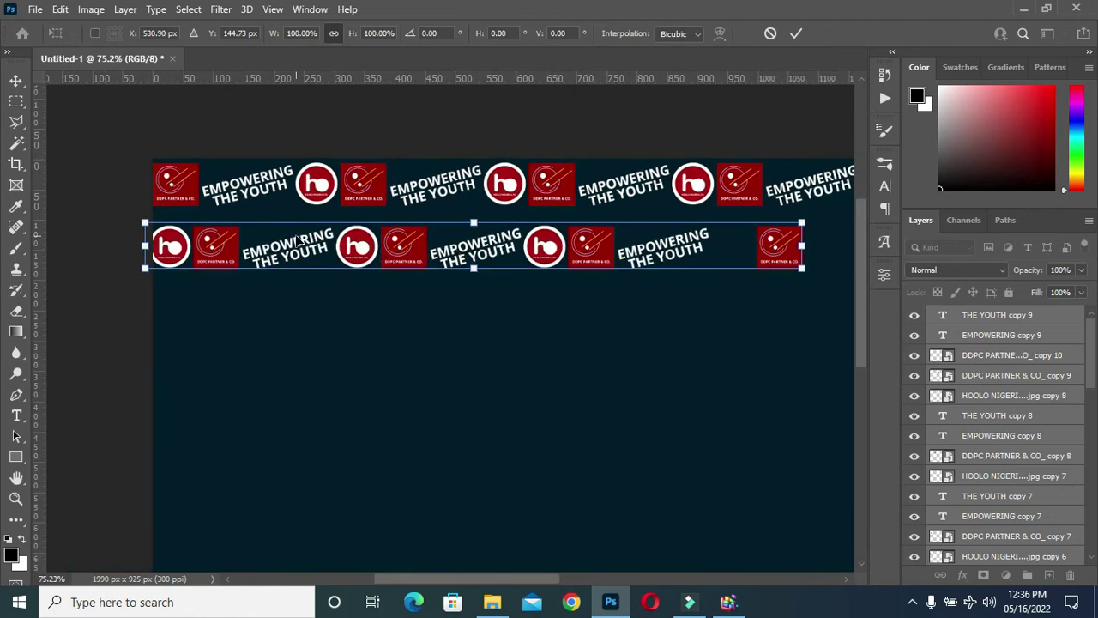
scroll(297, 242, up, 1)
drag(412, 247, 426, 211)
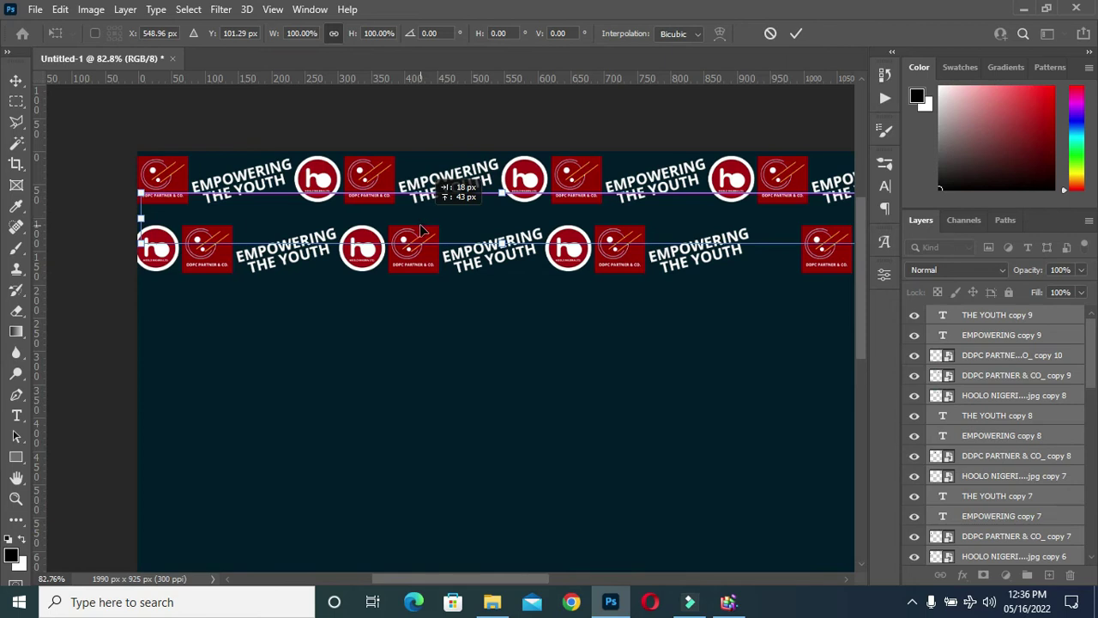
mouse_move(417, 239)
mouse_down()
mouse_move(415, 258)
mouse_move(412, 235)
mouse_up()
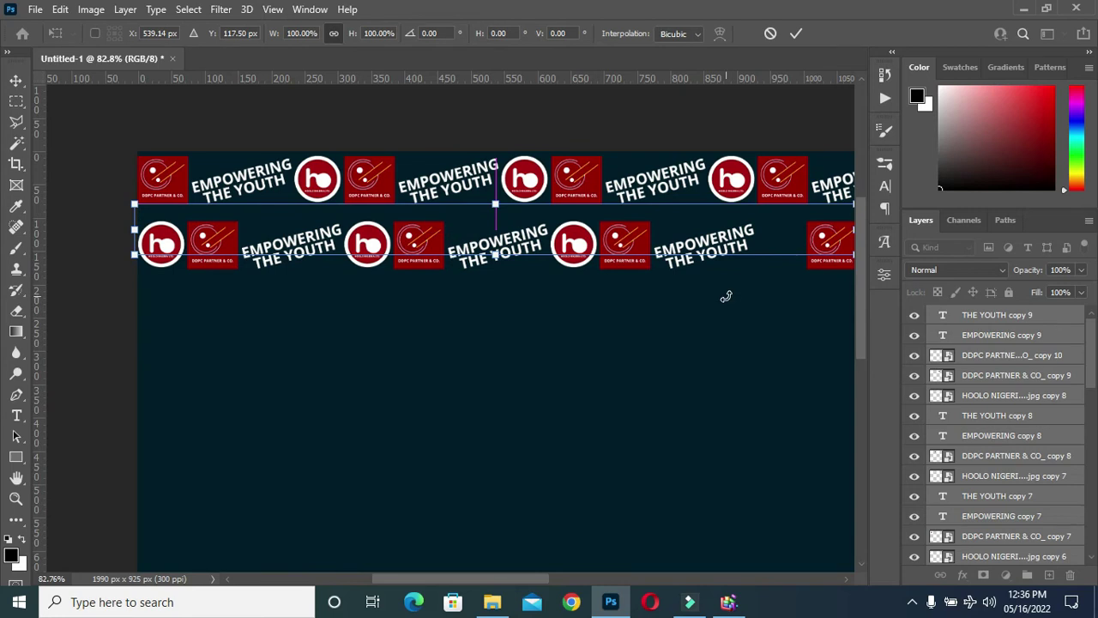
scroll(177, 220, down, 8)
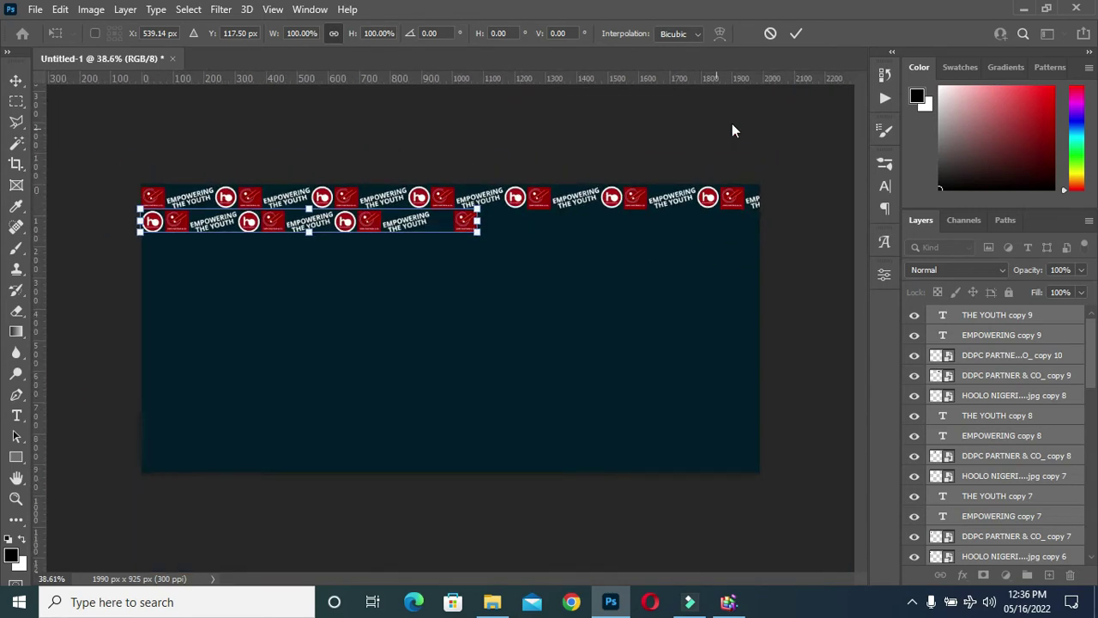
scroll(486, 223, up, 2)
click(797, 32)
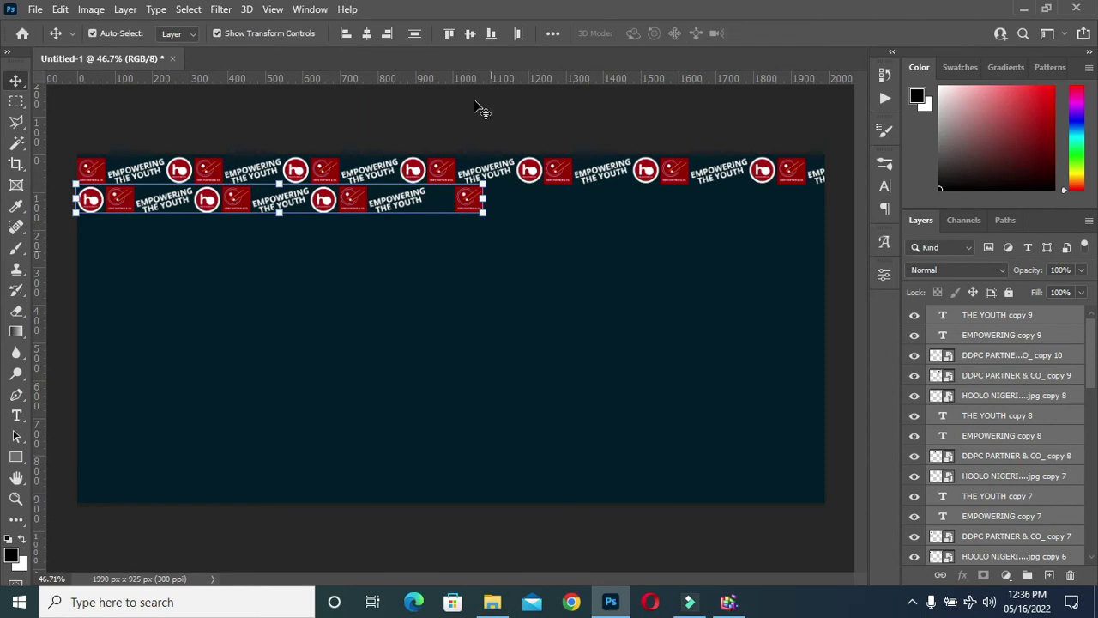
click(446, 130)
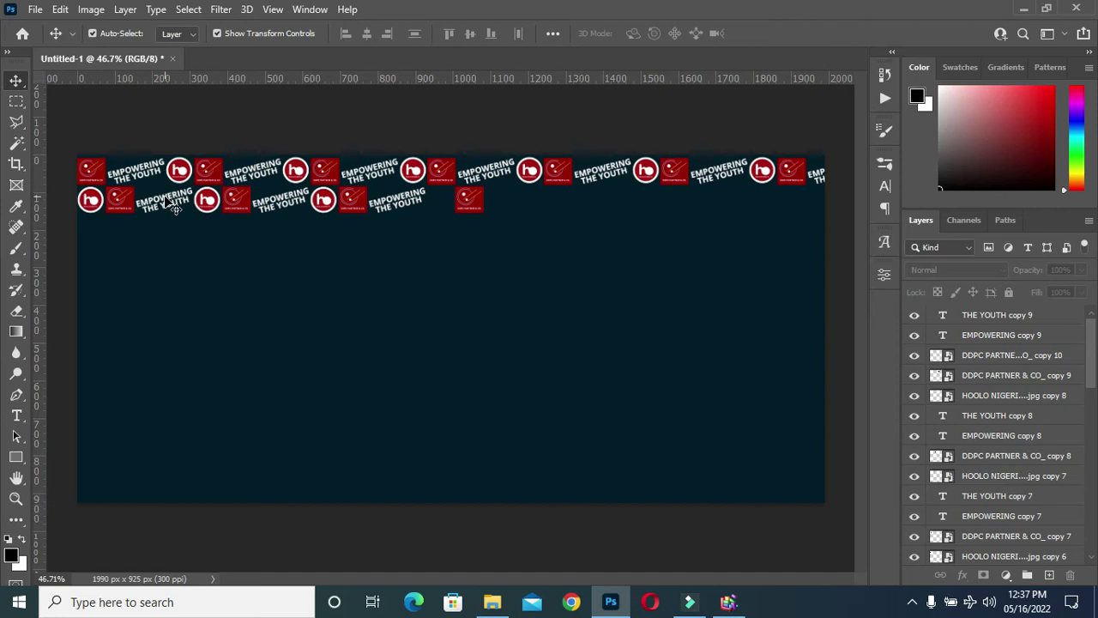
- Duplicate the second-row layers from "EMPOWERING copy 7" up through "THE YOUTH copy 9"
click(984, 437)
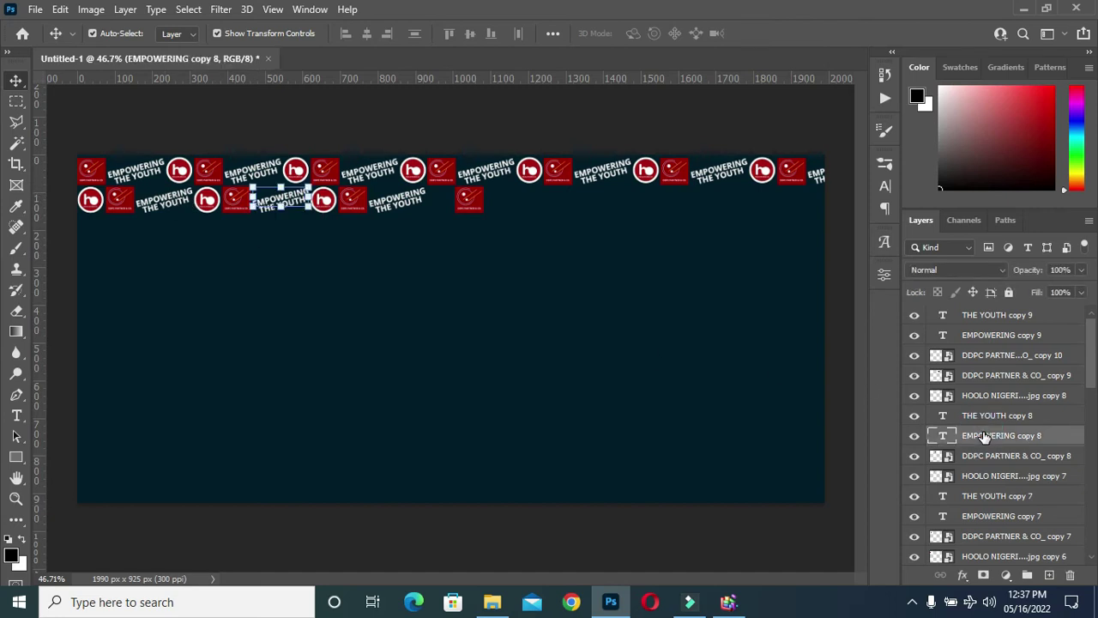
click(986, 517)
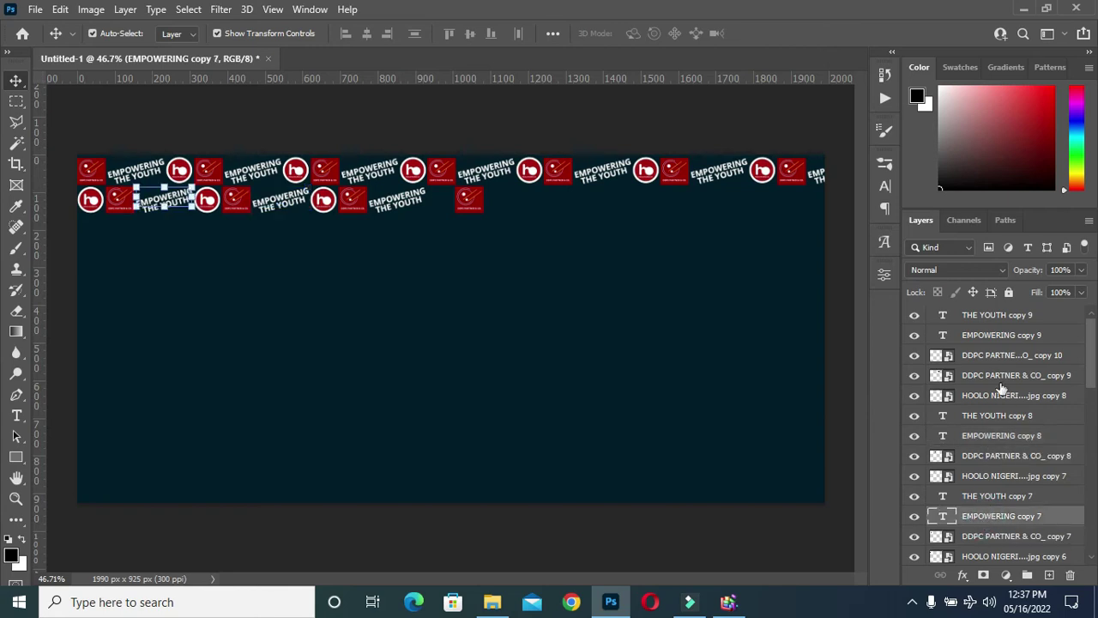
shift+click(995, 314)
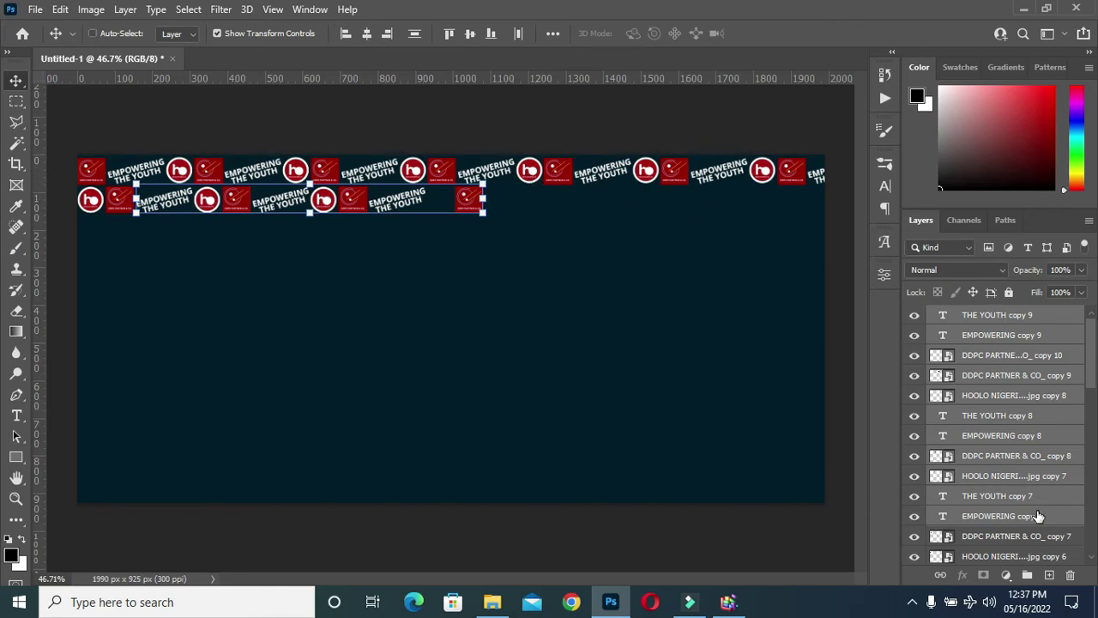
key(ctrl+j)
- Place the duplicated second-row layers at the row's right end, at X 1551.50 px, Y 117.50 px, and deselect them
click(308, 213)
scroll(346, 210, up, 2)
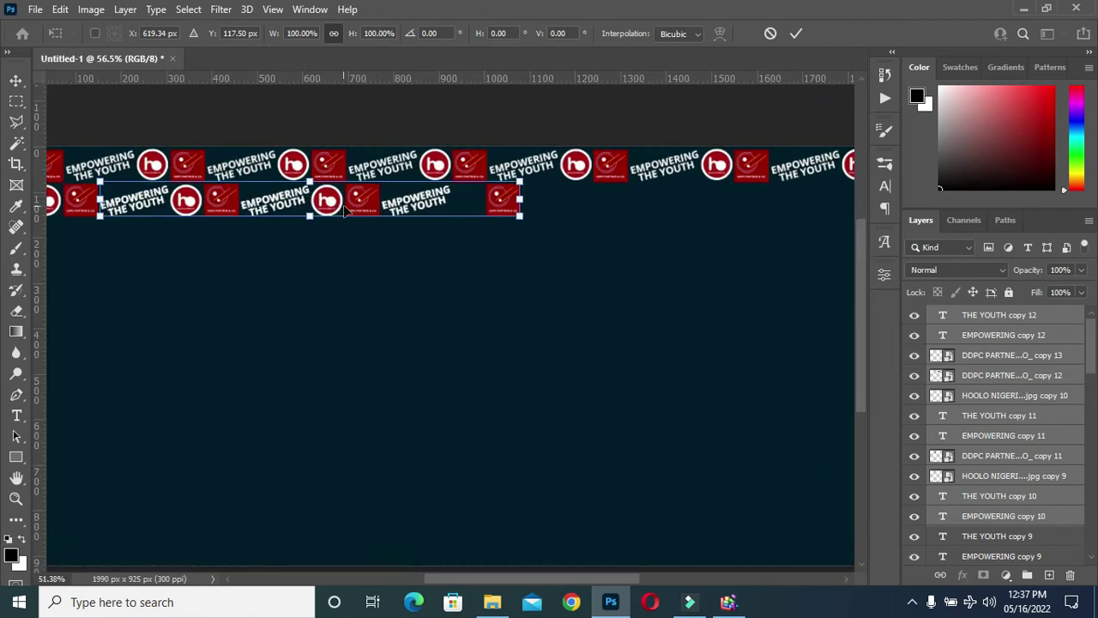
scroll(777, 233, down, 2)
scroll(837, 232, up, 3)
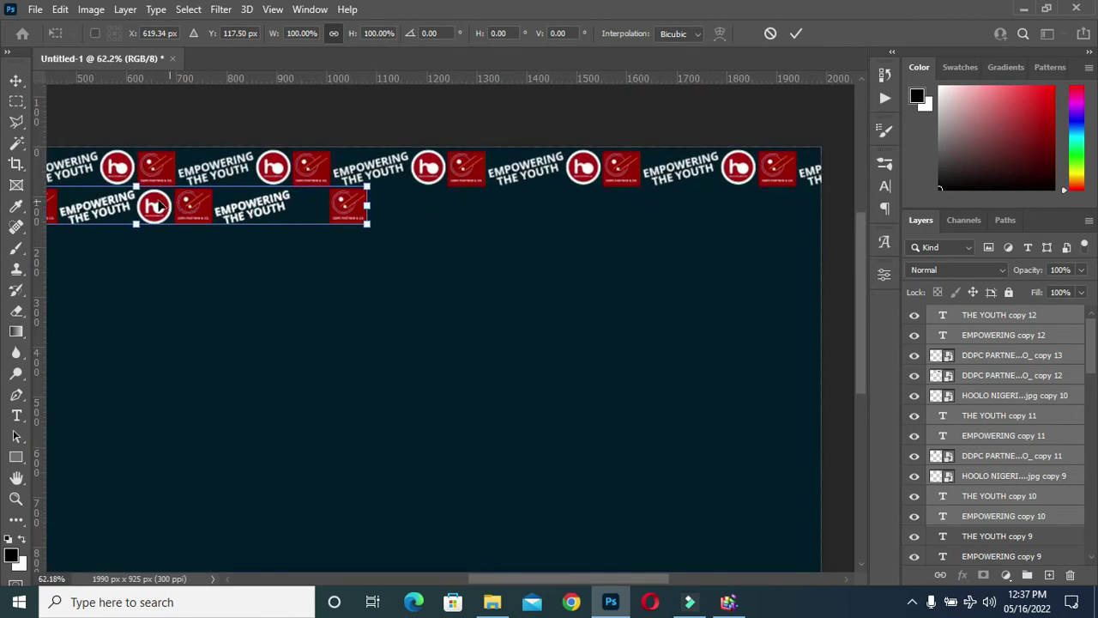
drag(154, 215, 620, 209)
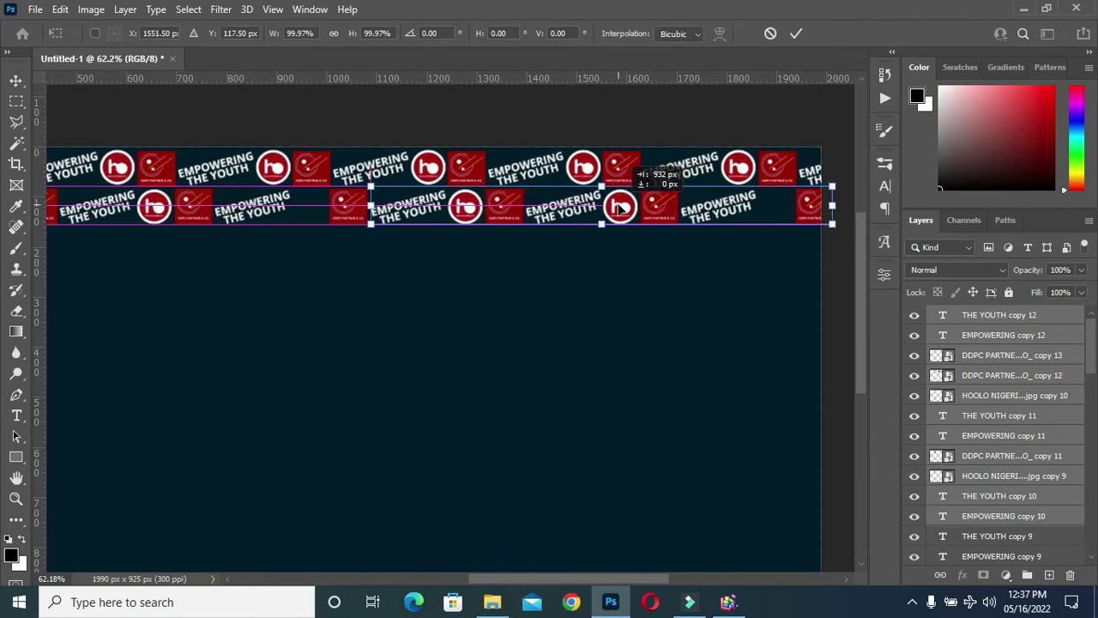
drag(620, 208, 620, 209)
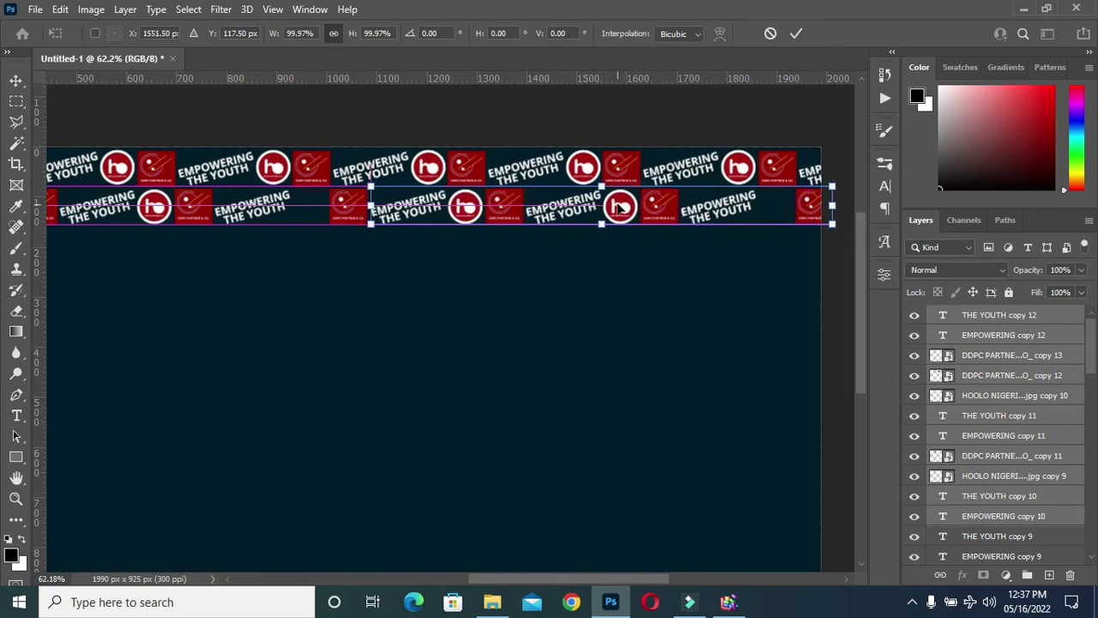
key(Return)
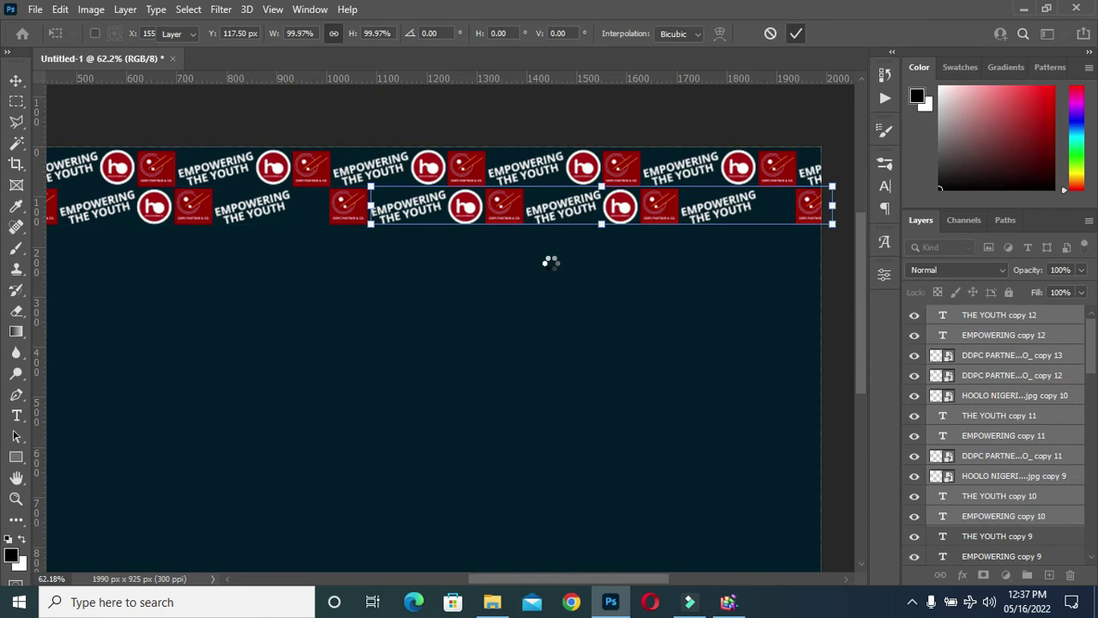
key(ctrl+0)
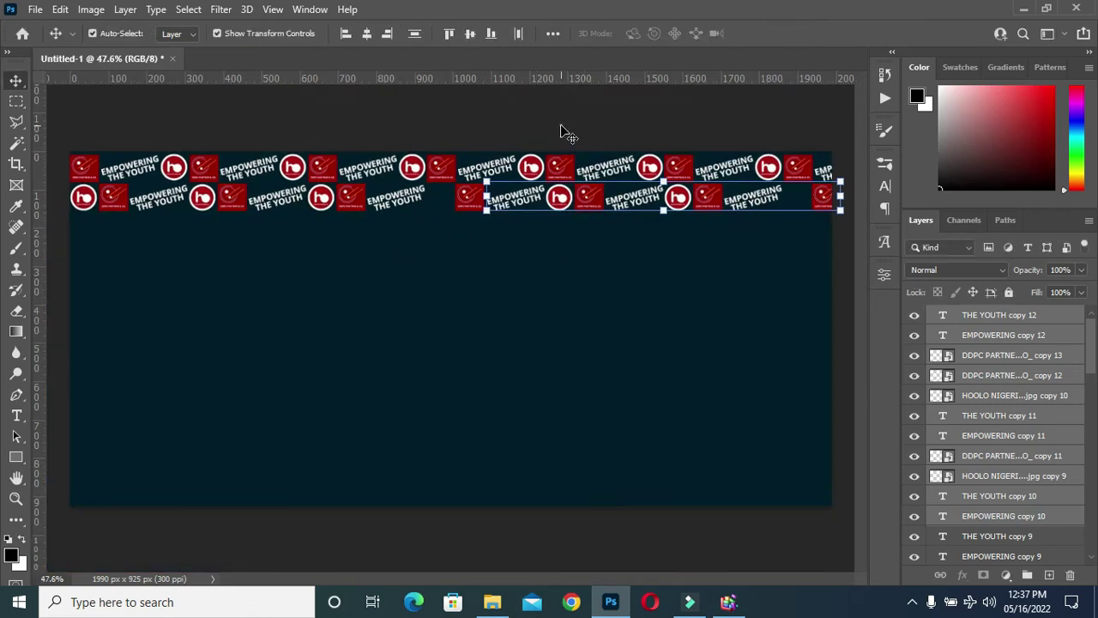
click(225, 374)
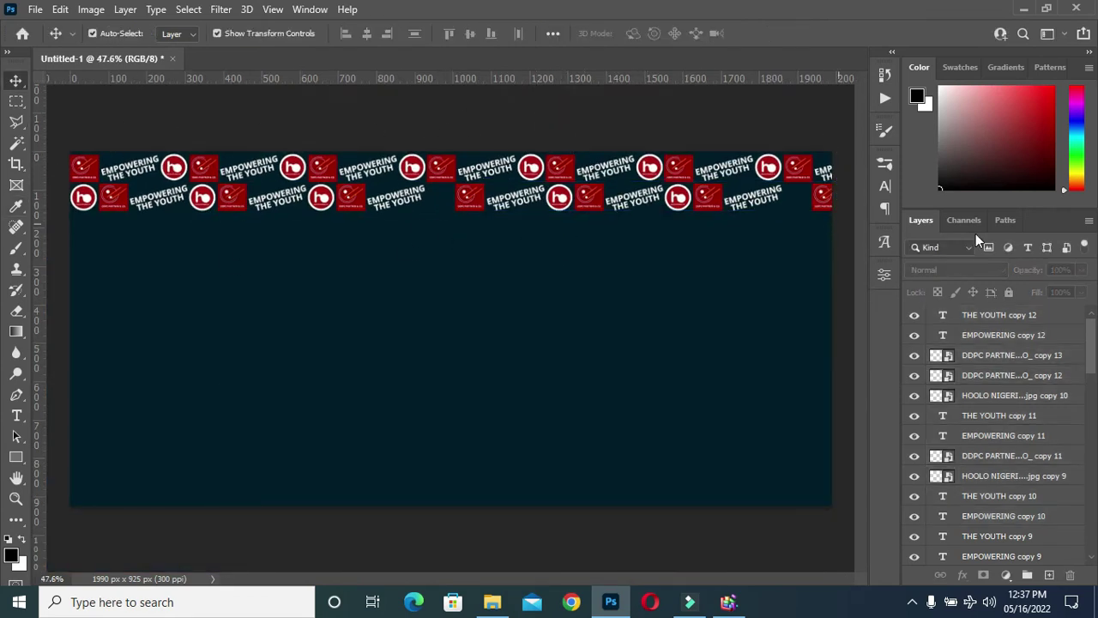
- Group all second-row layers, from "THE YOUTH copy 12" down to "HOOLO NIGERI....jpg copy 6", and collapse Group 1
click(1001, 318)
scroll(1000, 386, down, 5)
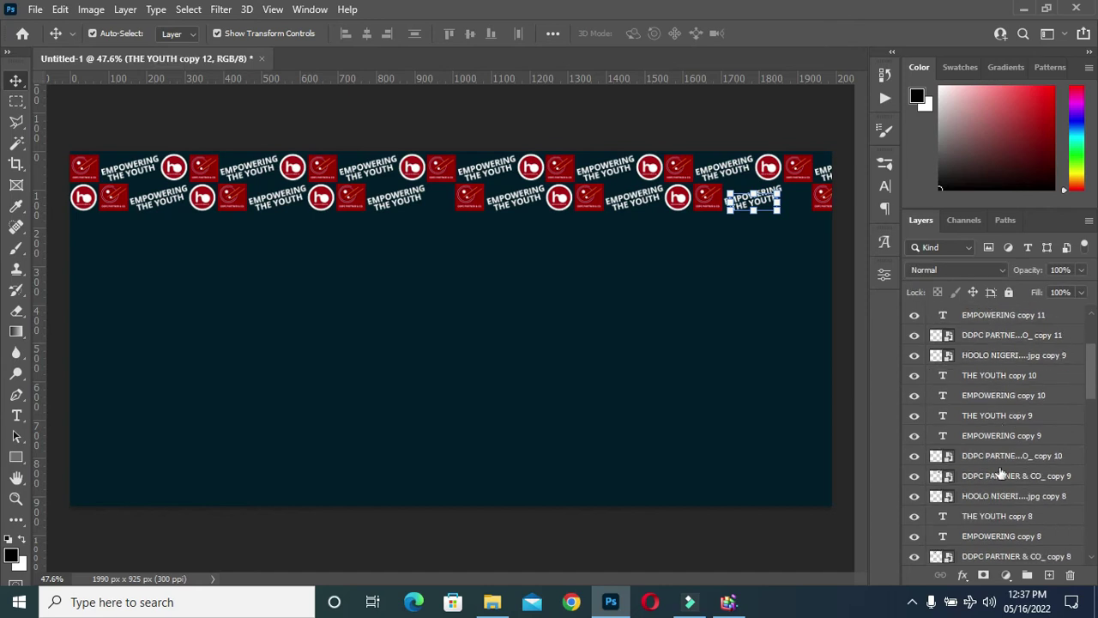
scroll(1007, 510, down, 1)
shift+click(968, 417)
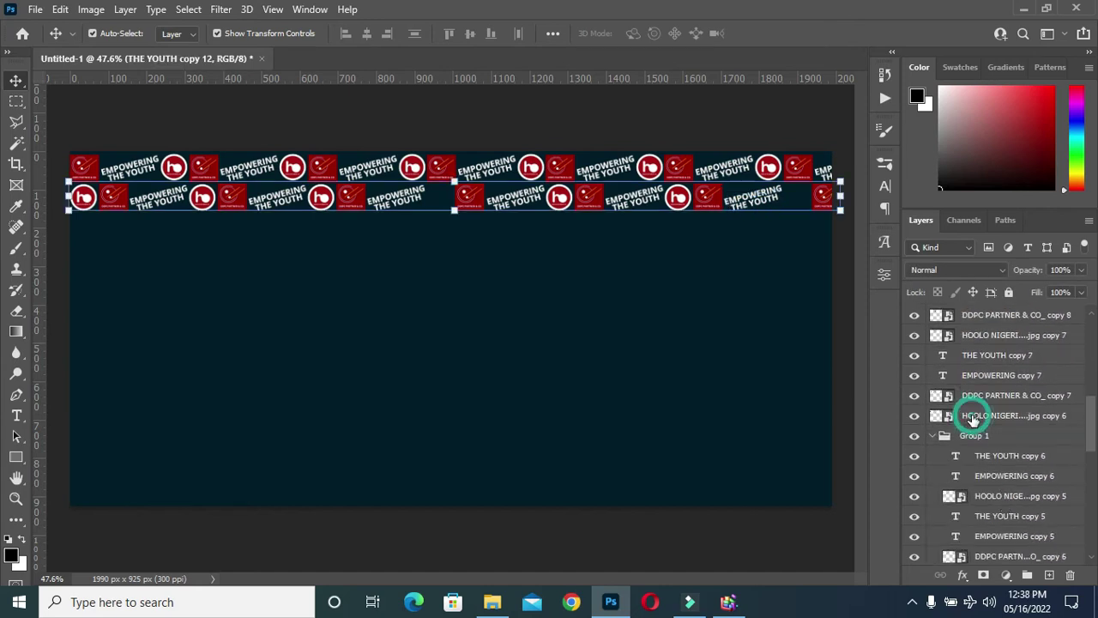
click(1029, 575)
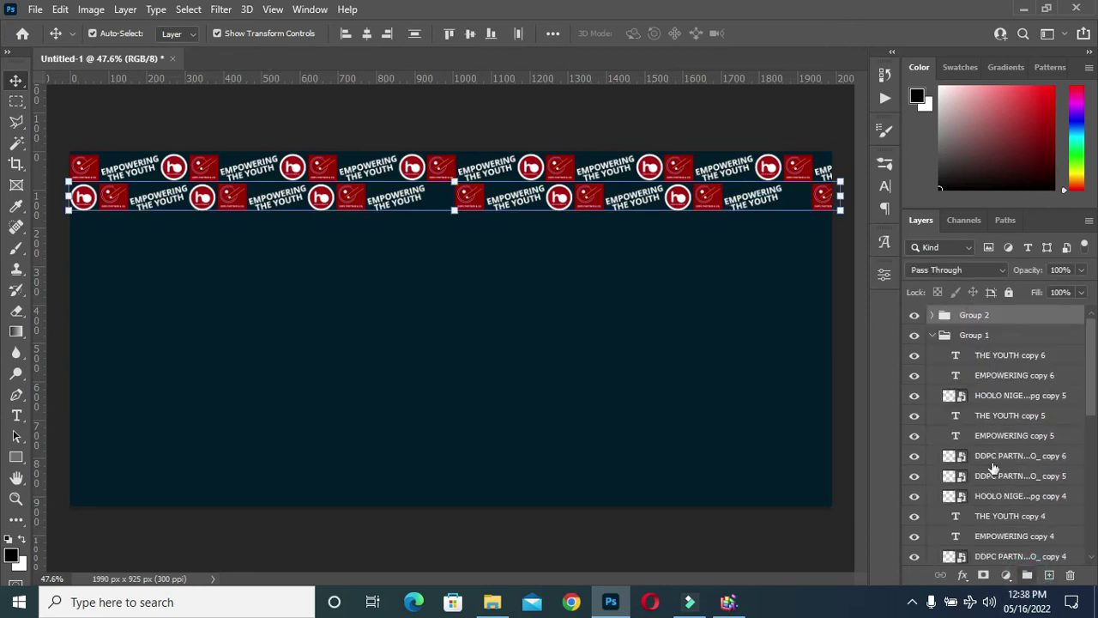
click(931, 336)
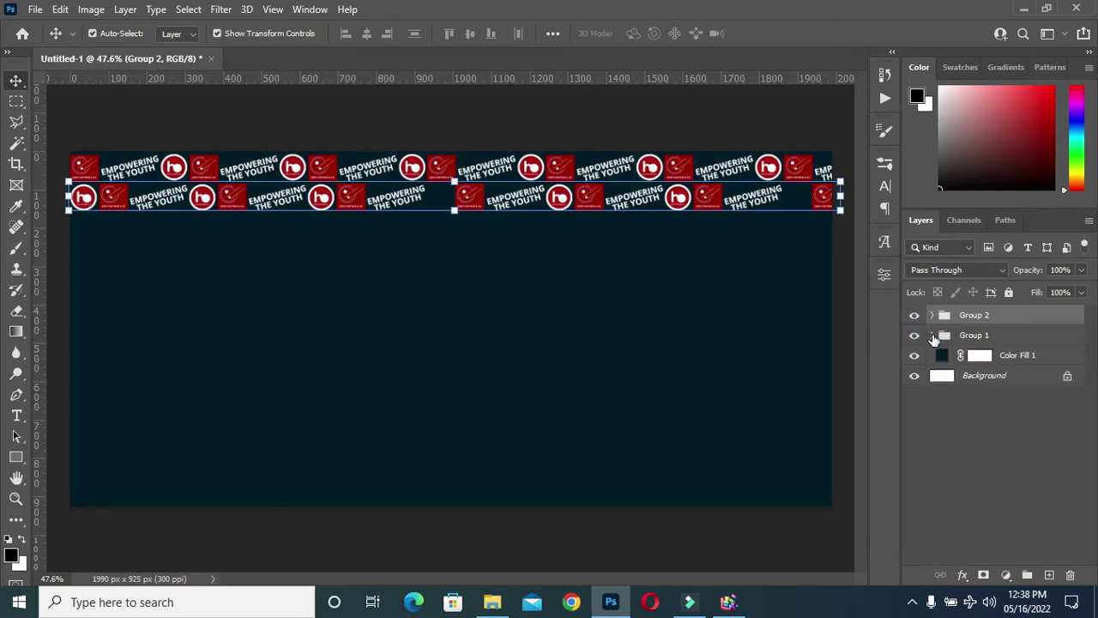
- Duplicate Group 1 and Group 2 together
click(997, 338)
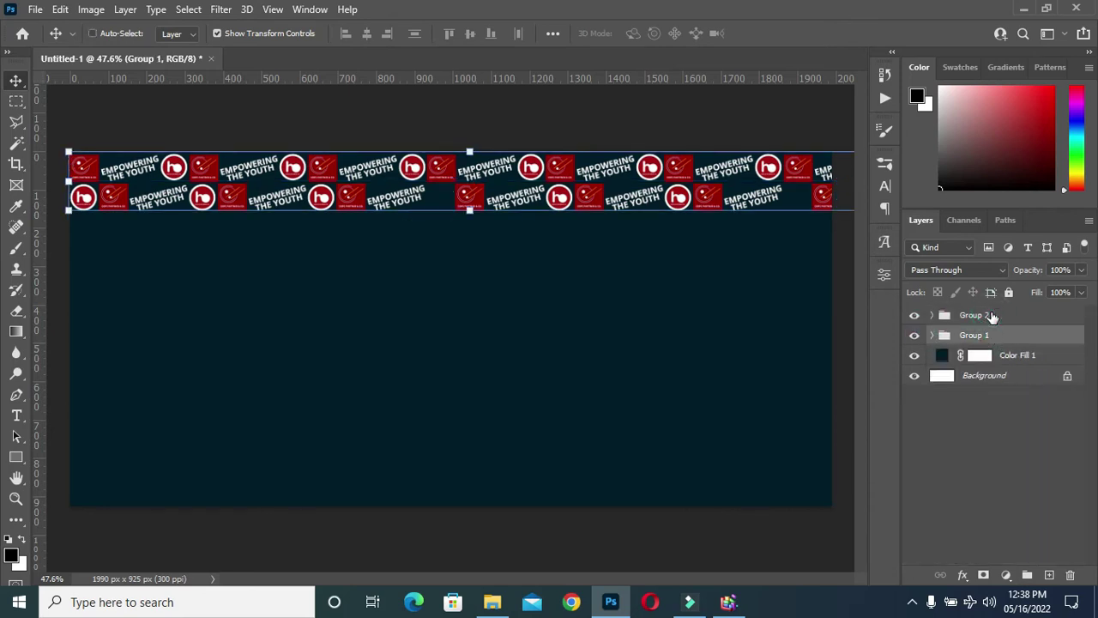
shift+click(991, 316)
drag(1005, 331, 1050, 576)
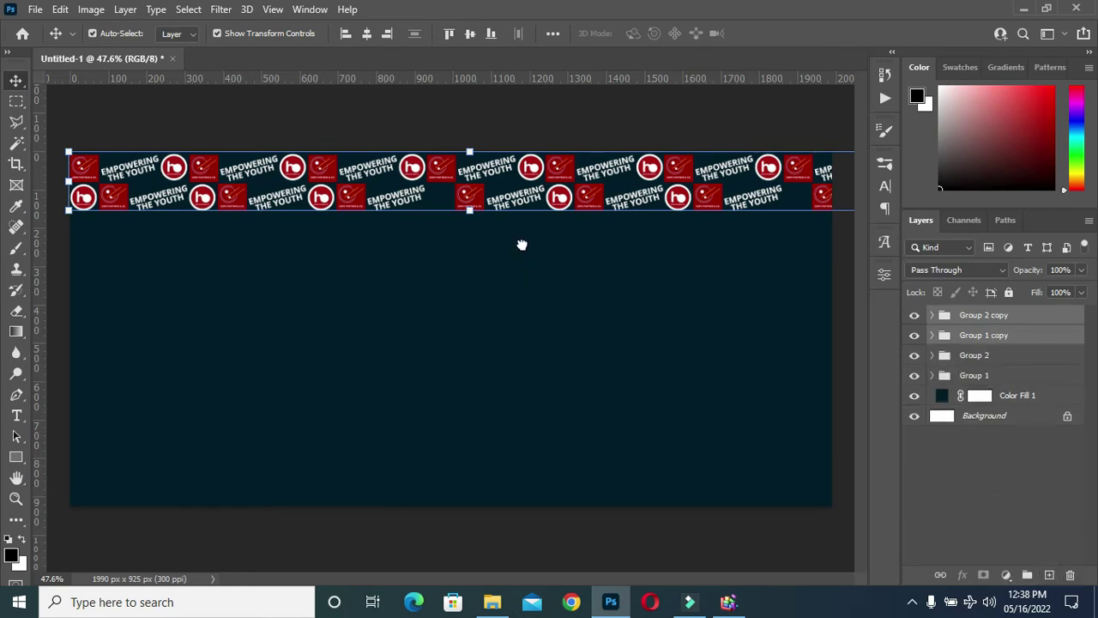
- Place the duplicated pair below the second row at X 1045.50 px, Y 240.00 px, and nudge it up a few pixels to close the gap
click(471, 211)
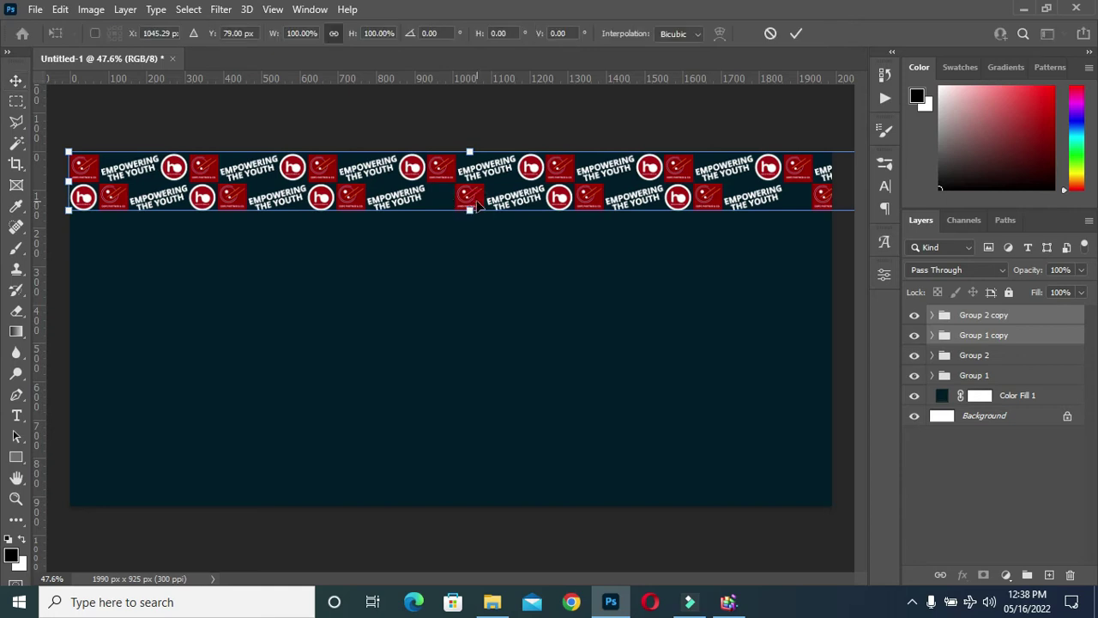
scroll(468, 198, up, 5)
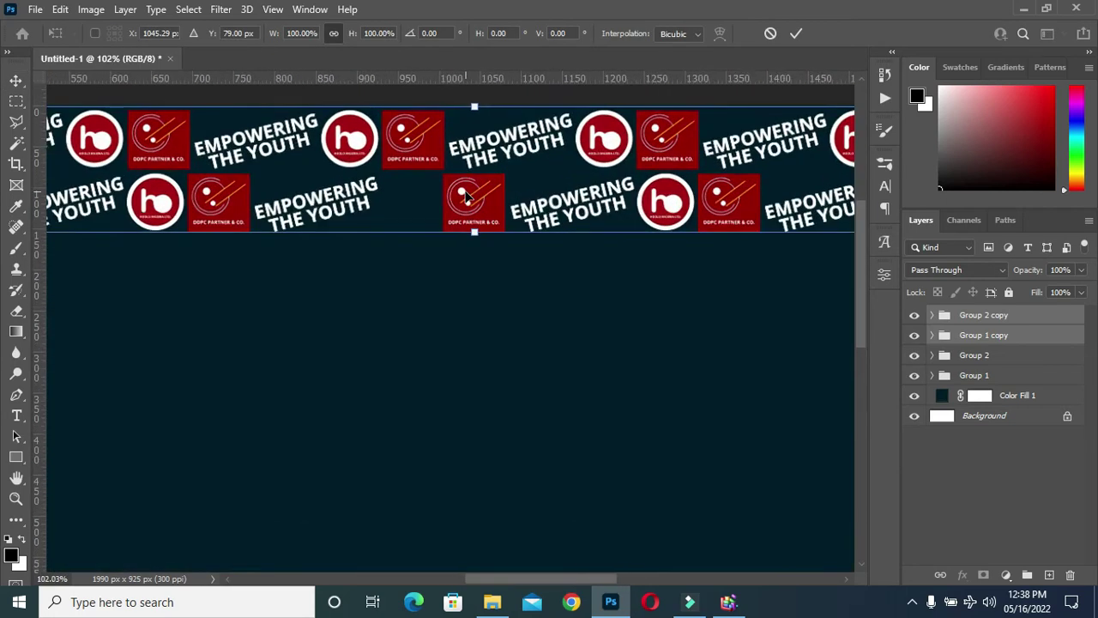
drag(487, 197, 489, 350)
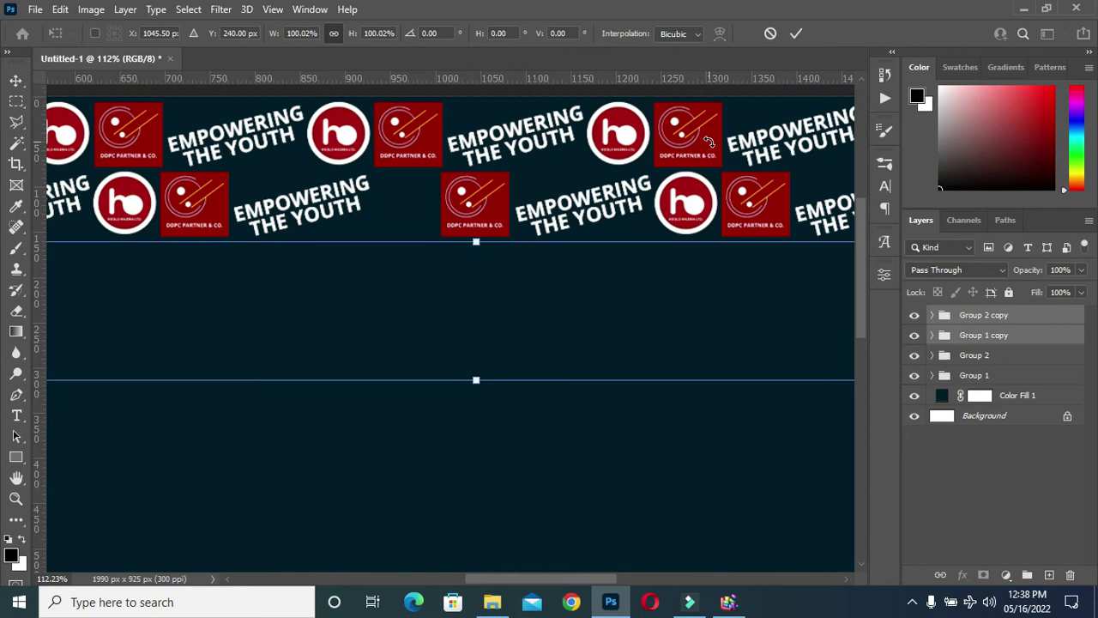
click(797, 33)
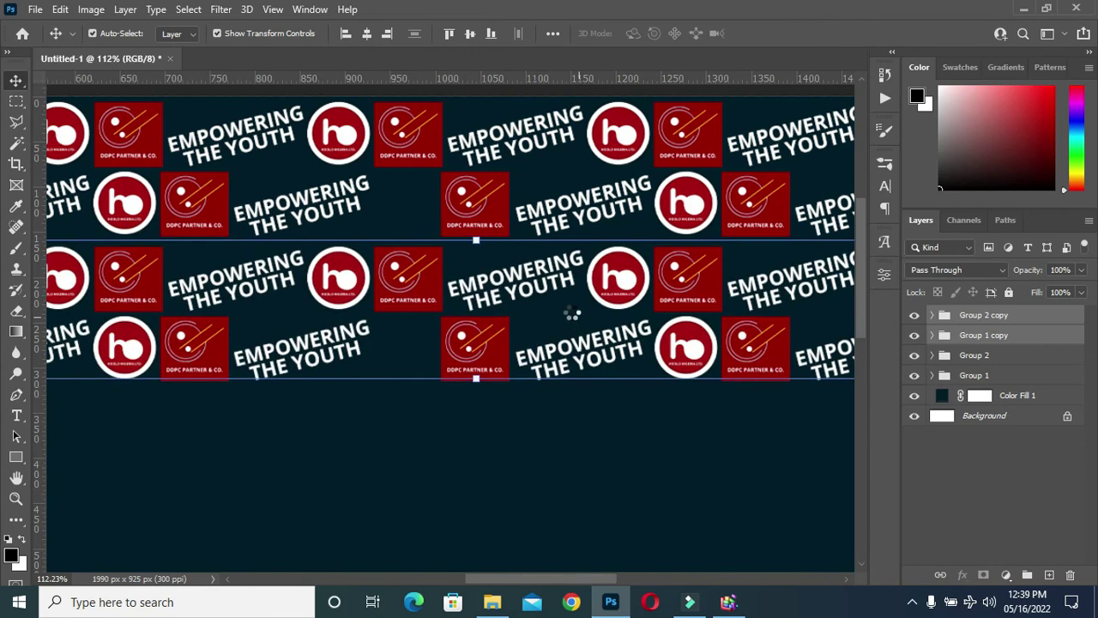
key(Up)
key(Up)
key(Up)
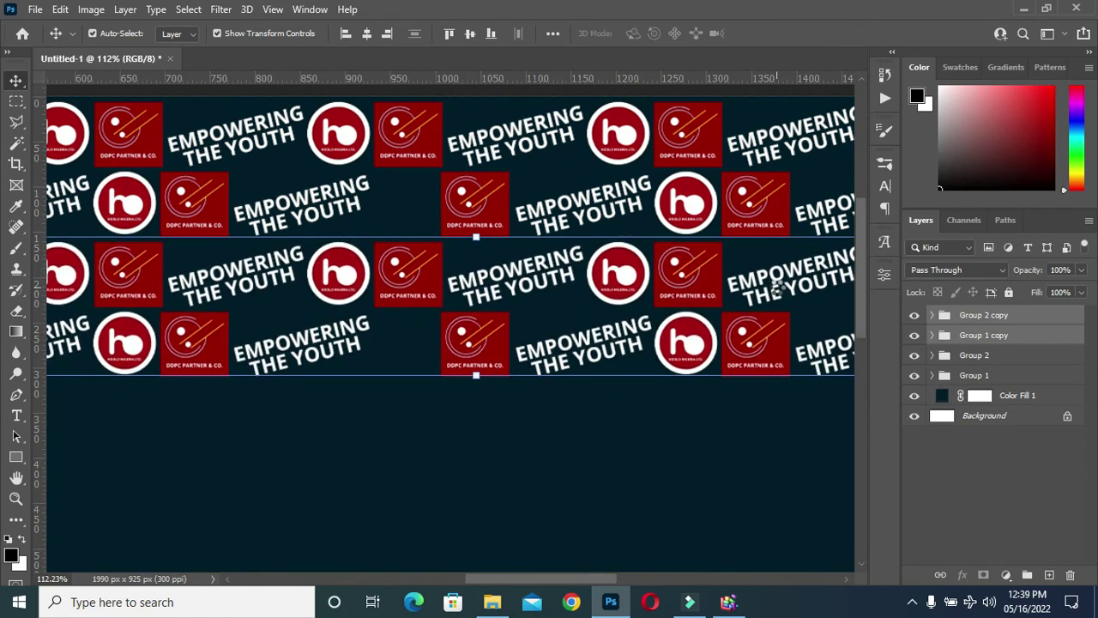
- Duplicate Group 1 copy and Group 2 copy and place the duplicates directly below as the fifth and sixth rows
drag(1023, 338, 724, 298)
key(ctrl+t)
drag(506, 269, 410, 410)
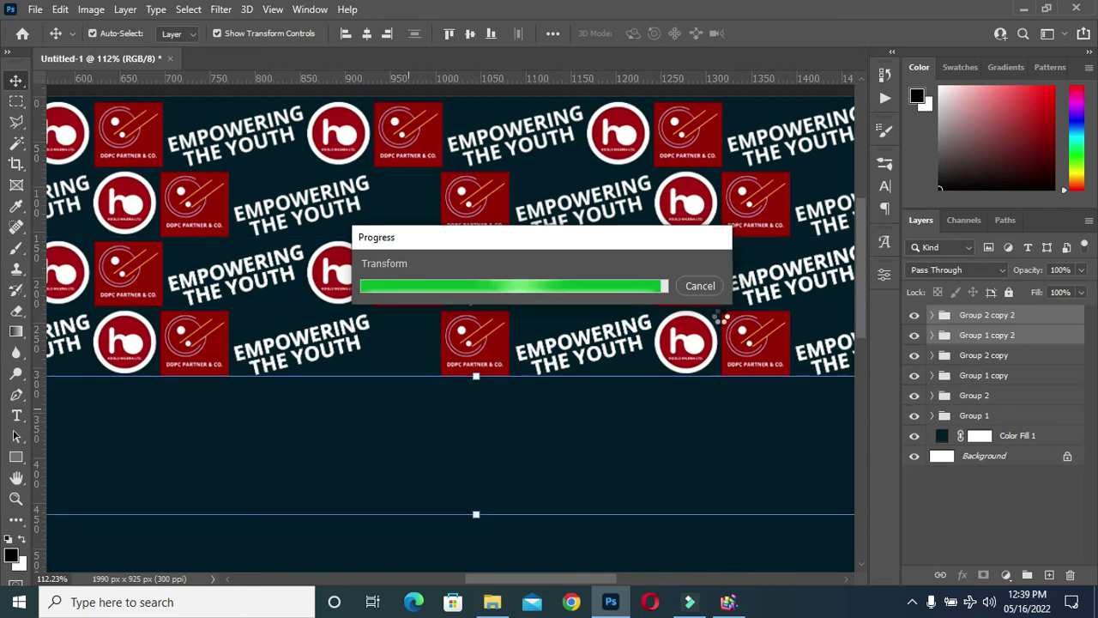
scroll(573, 313, down, 3)
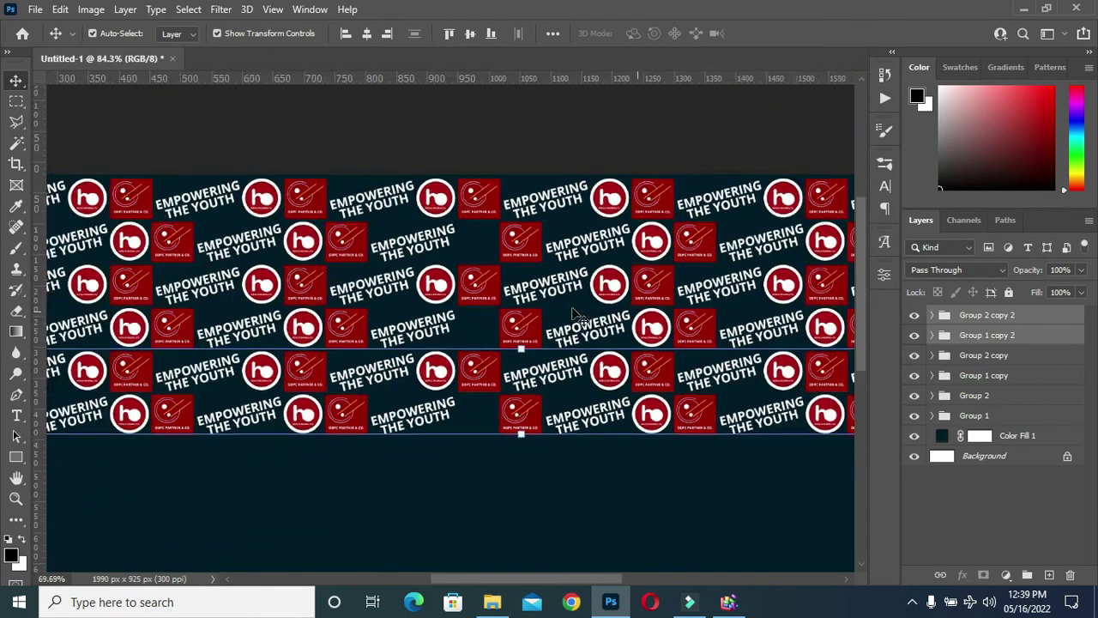
scroll(573, 313, down, 4)
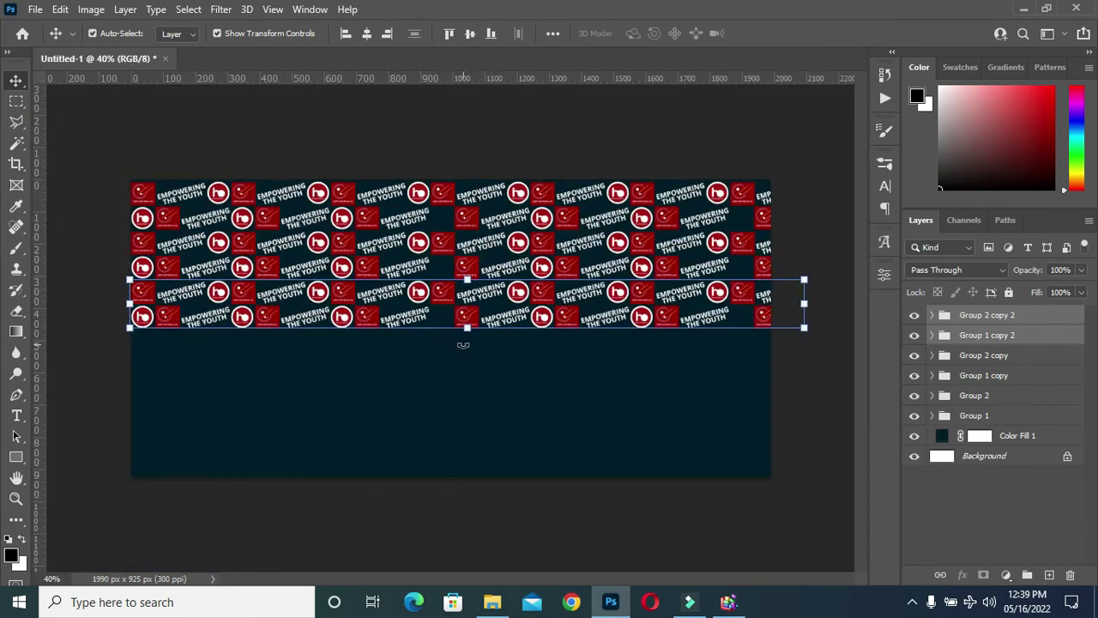
- Duplicate the fifth- and sixth-row groups and place the duplicates directly below the sixth row at X 1045.50 px, Y 541.00 px
scroll(463, 345, up, 4)
drag(1041, 338, 1048, 574)
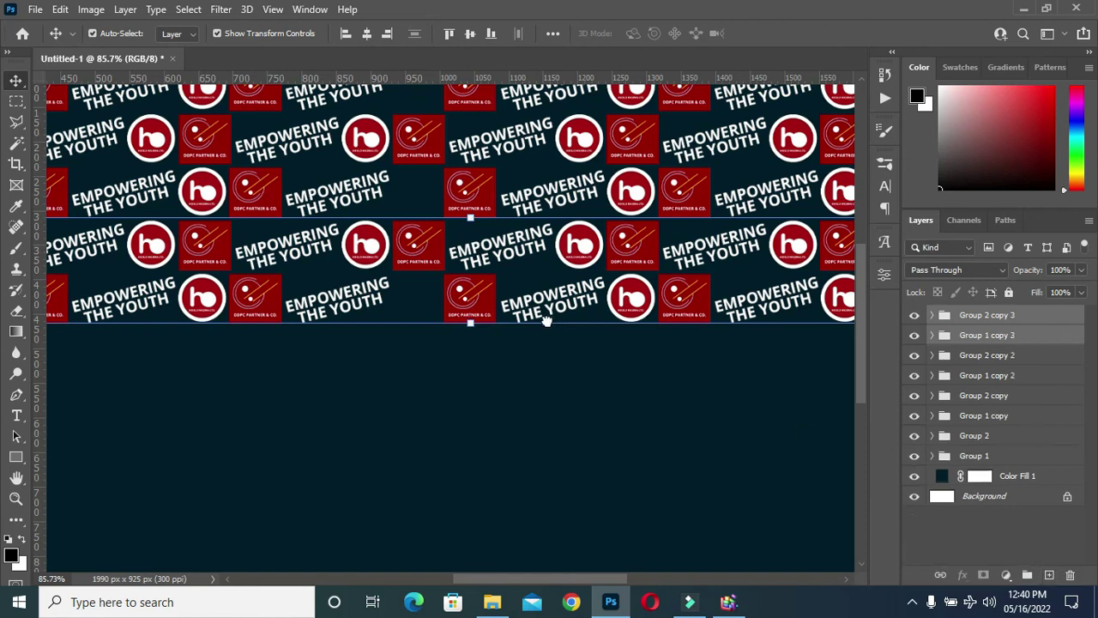
drag(470, 326, 483, 395)
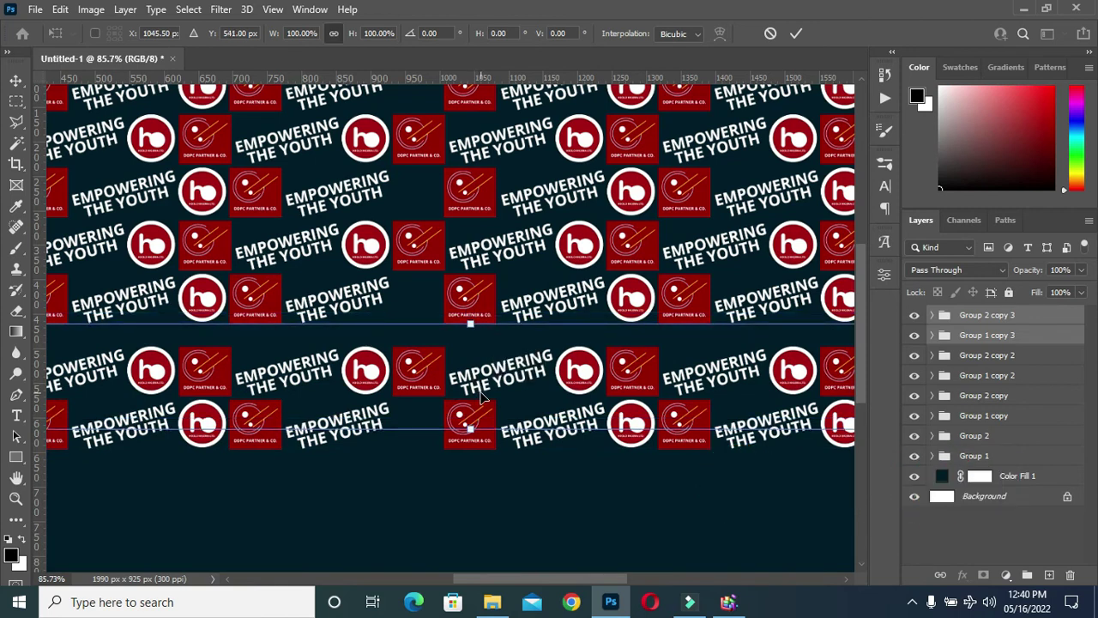
key(Return)
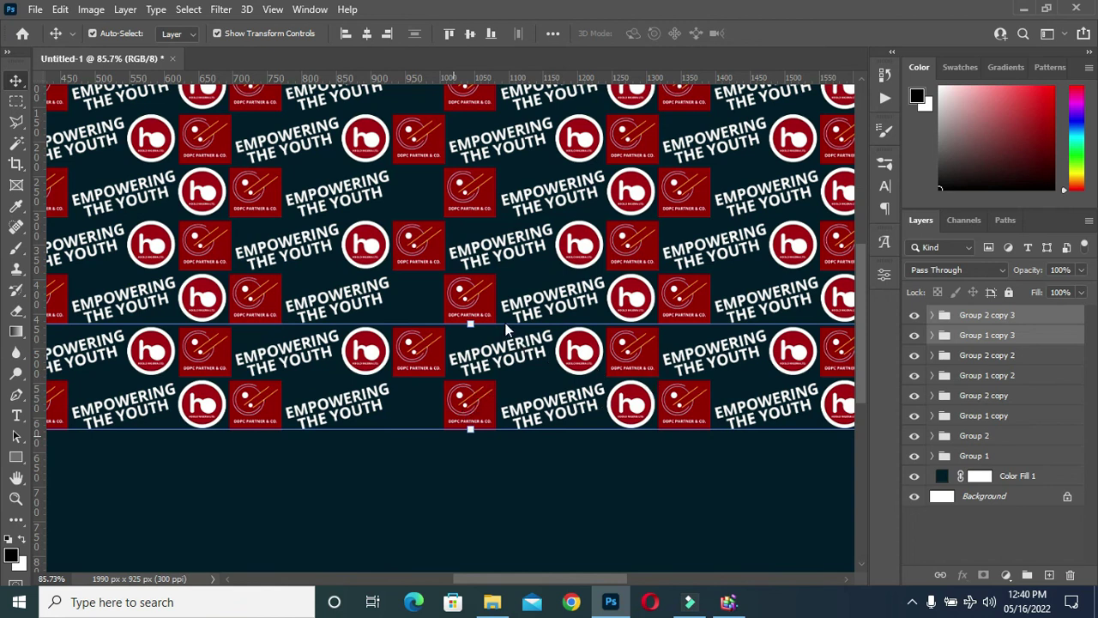
- Duplicate the seventh- and eighth-row groups, Group 1 copy 3 and Group 2 copy 3
scroll(506, 328, down, 4)
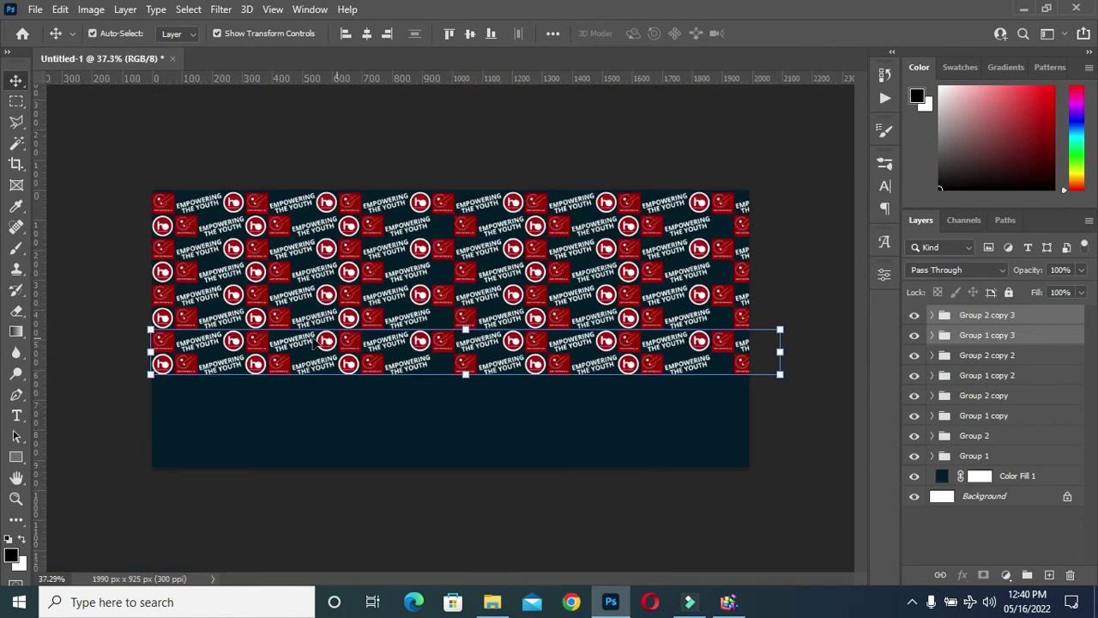
scroll(344, 333, up, 4)
scroll(318, 318, down, 3)
scroll(234, 322, up, 1)
scroll(234, 323, down, 1)
scroll(283, 391, up, 2)
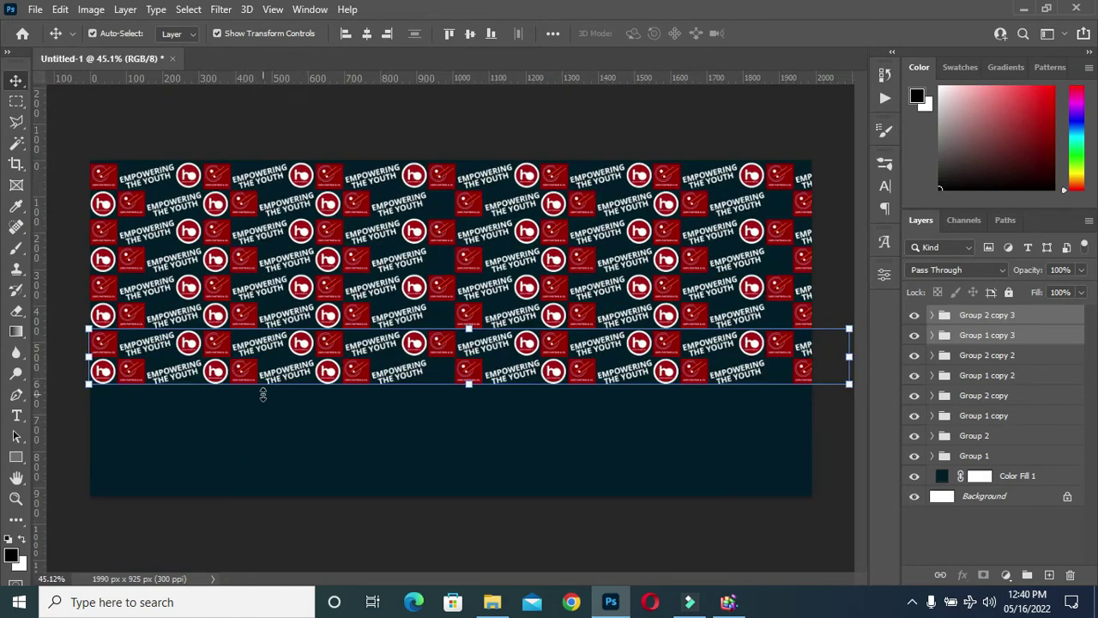
scroll(302, 388, down, 1)
drag(302, 388, 310, 393)
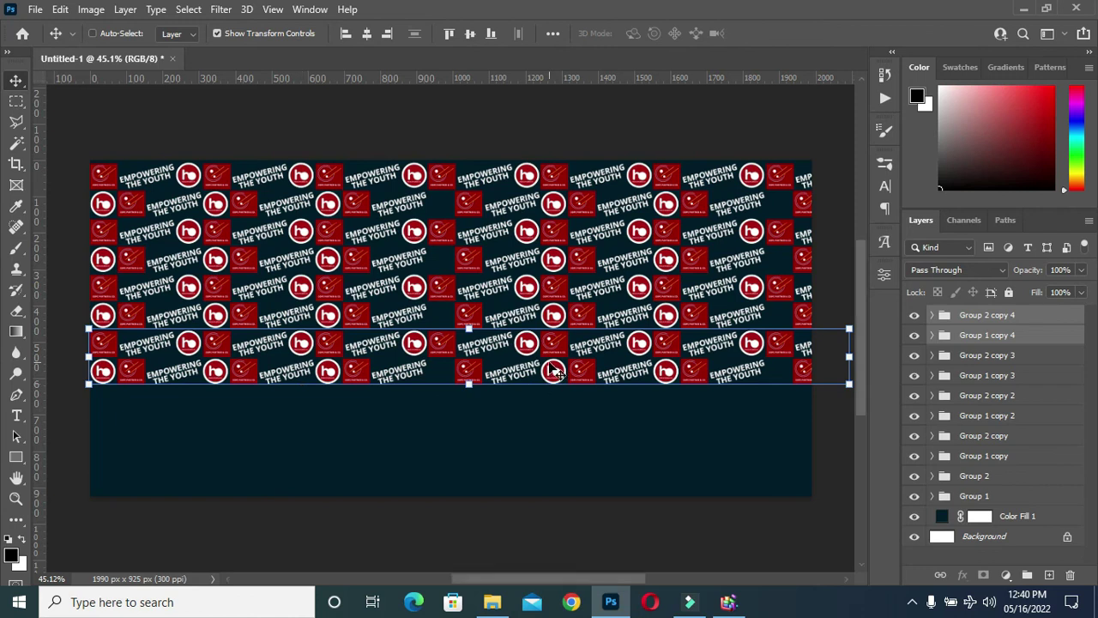
- Move Group 1 copy 4 and Group 2 copy 4 straight down below the eighth row to X 1045.50 px, Y 721.00 px
scroll(553, 343, up, 2)
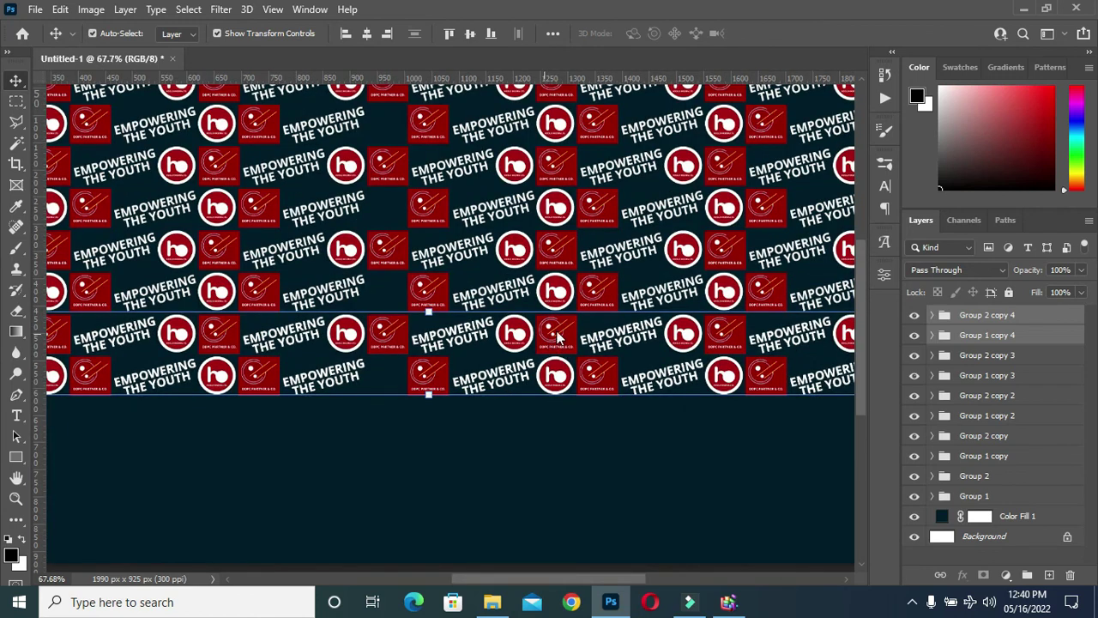
click(432, 397)
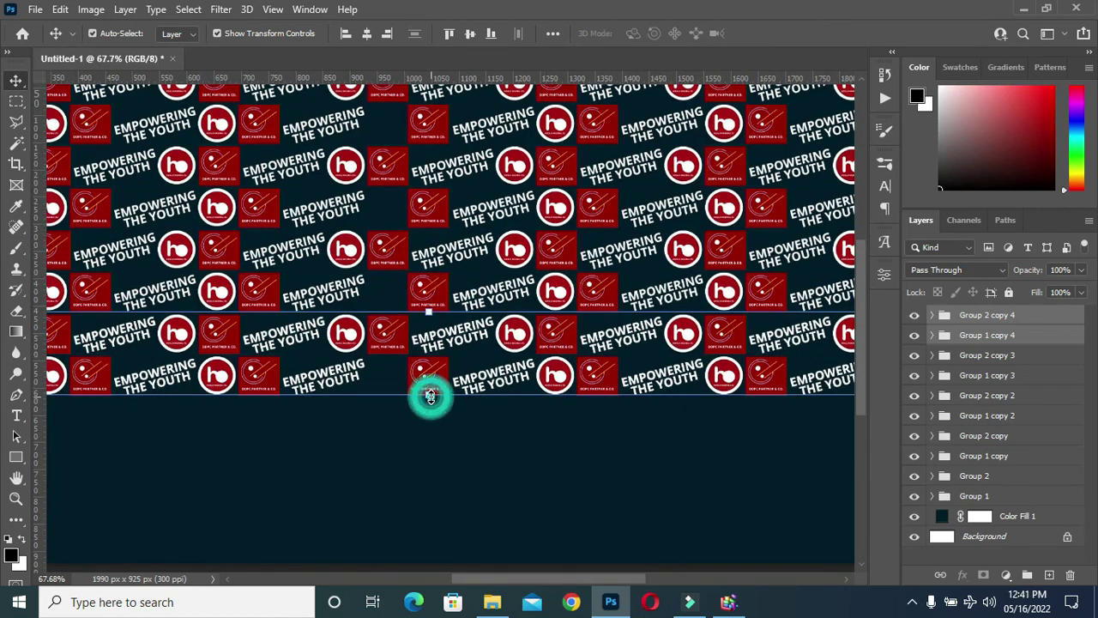
drag(563, 335, 567, 420)
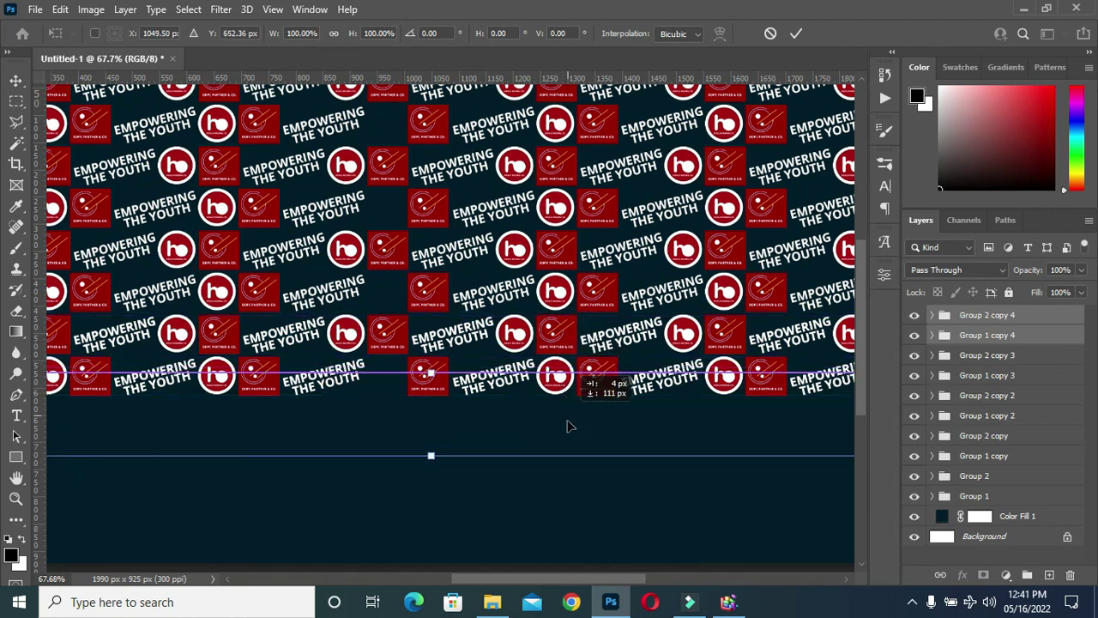
drag(568, 427, 566, 423)
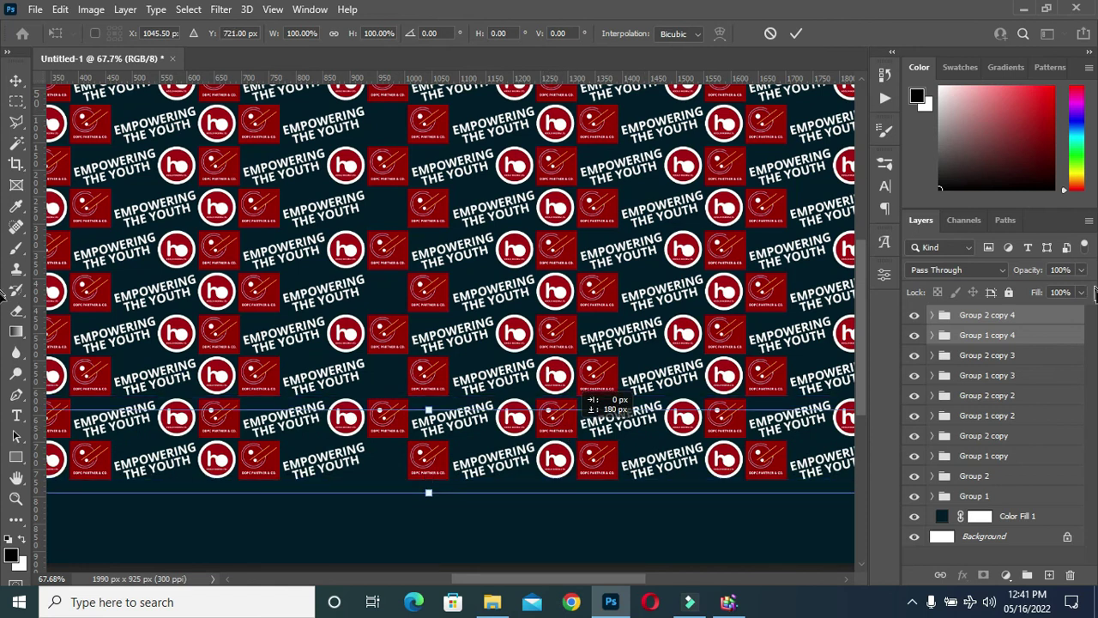
scroll(590, 399, up, 1)
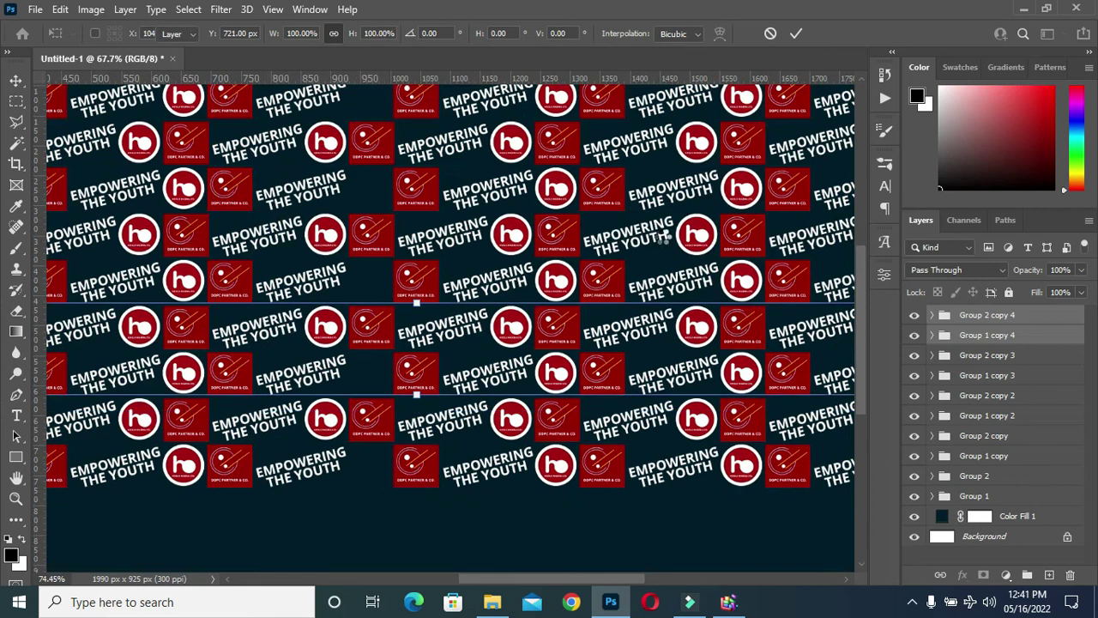
key(Return)
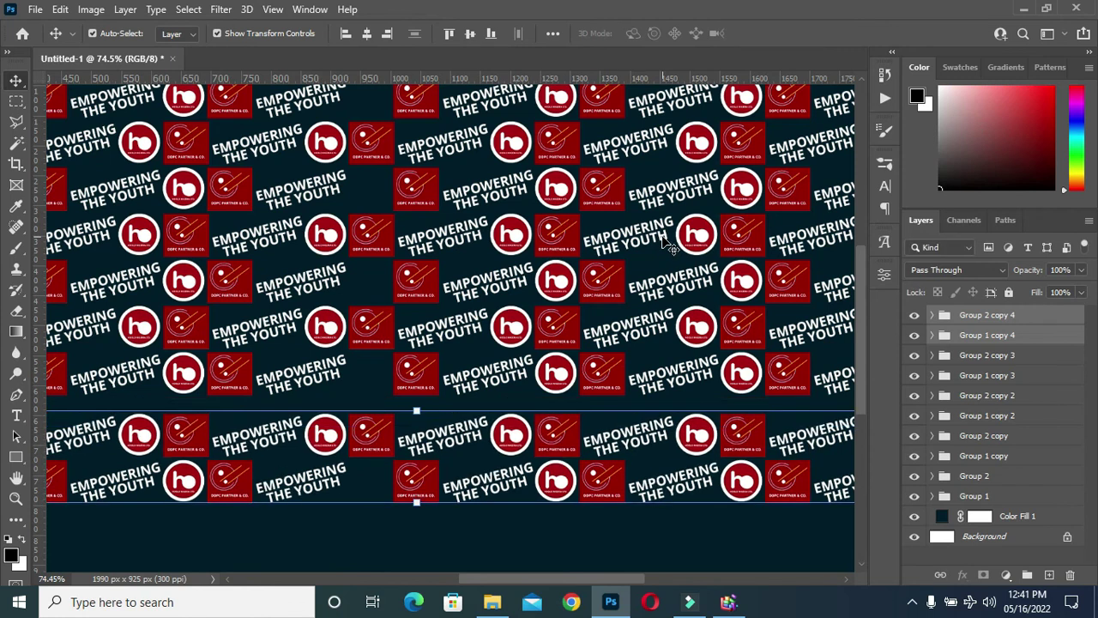
- Nudge Group 1 copy 4 and Group 2 copy 4 up about 23 px so they sit directly beneath the eighth row
key(Up)
key(Up)
key(Up)
key(Up)
key(Up)
key(Up)
key(Up)
key(Up)
key(Up)
key(Up)
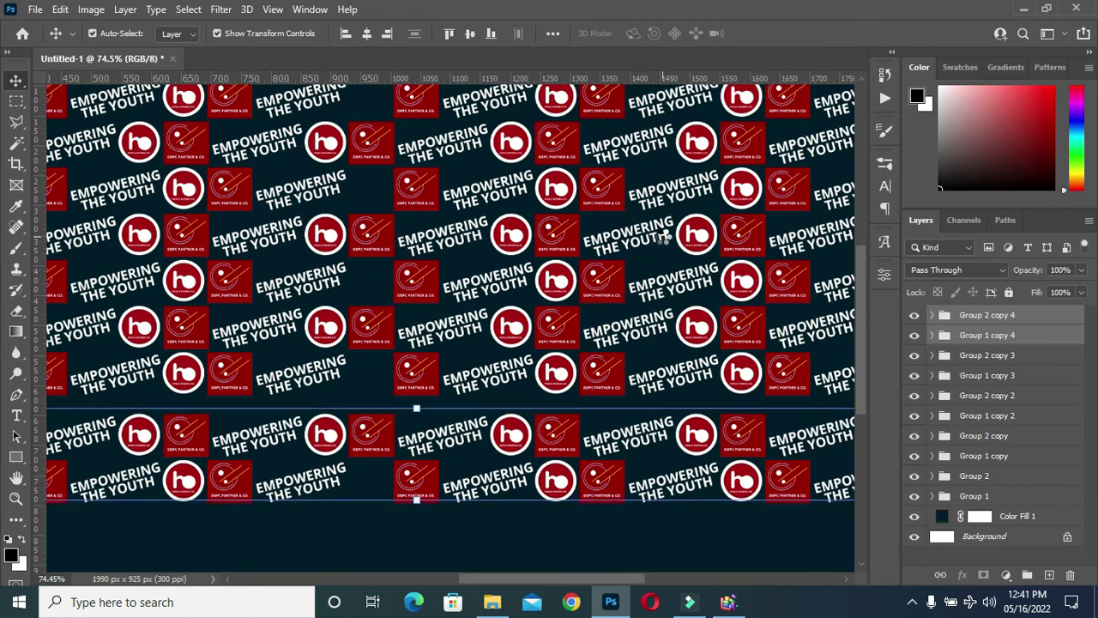
key(Up)
key(Up)
key(Up)
key(Up)
key(Up)
key(Up)
key(Up)
key(Up)
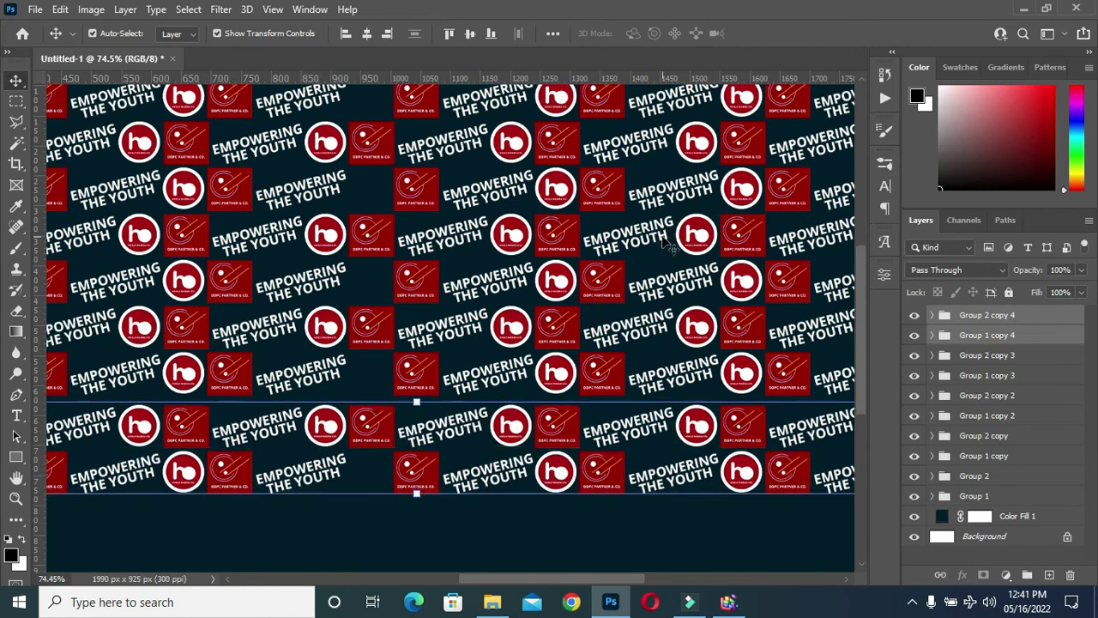
key(Up)
key(Up)
key(Up)
key(Up)
key(Up)
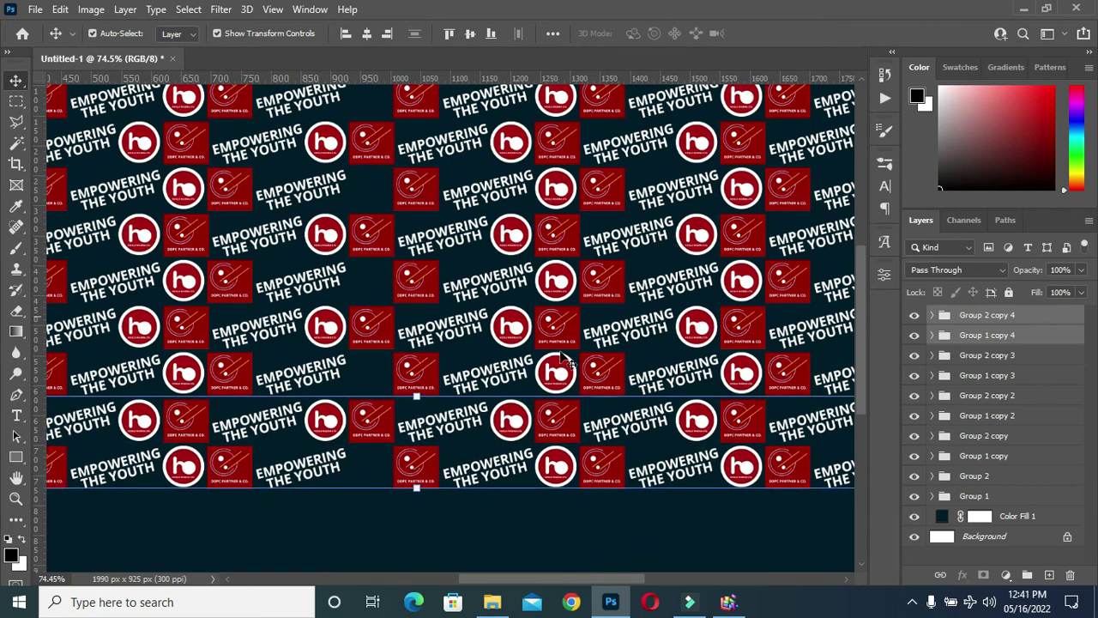
- Duplicate the ninth- and tenth-row groups and place the duplicates directly below, along the canvas's bottom edge, at X 1049.50 px, Y 851.00 px
scroll(556, 523, down, 4)
scroll(560, 518, up, 5)
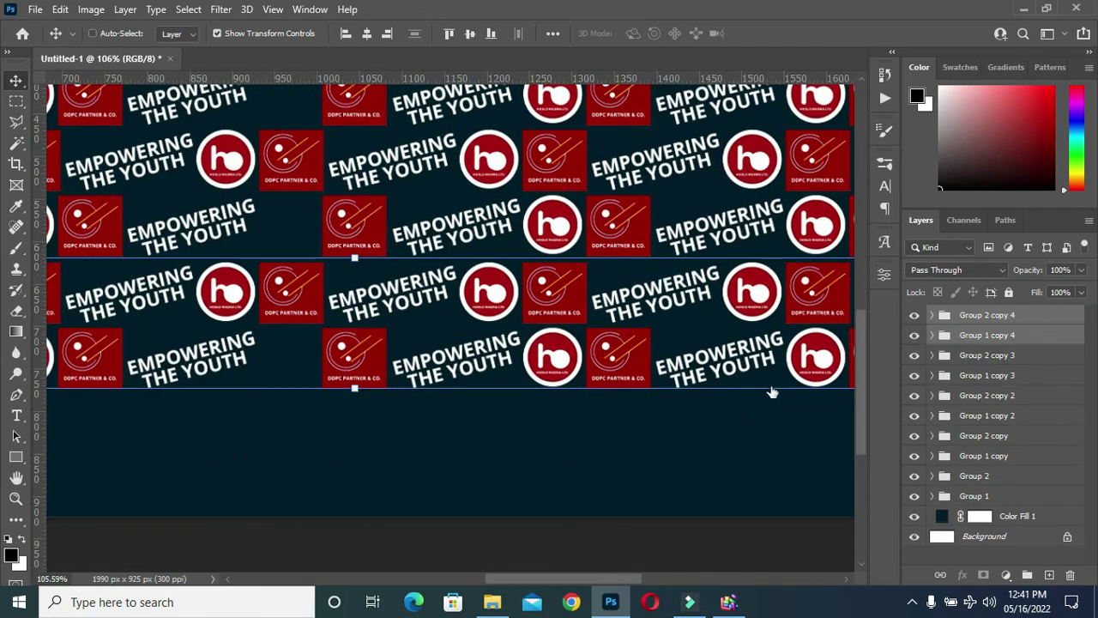
key(ctrl+j)
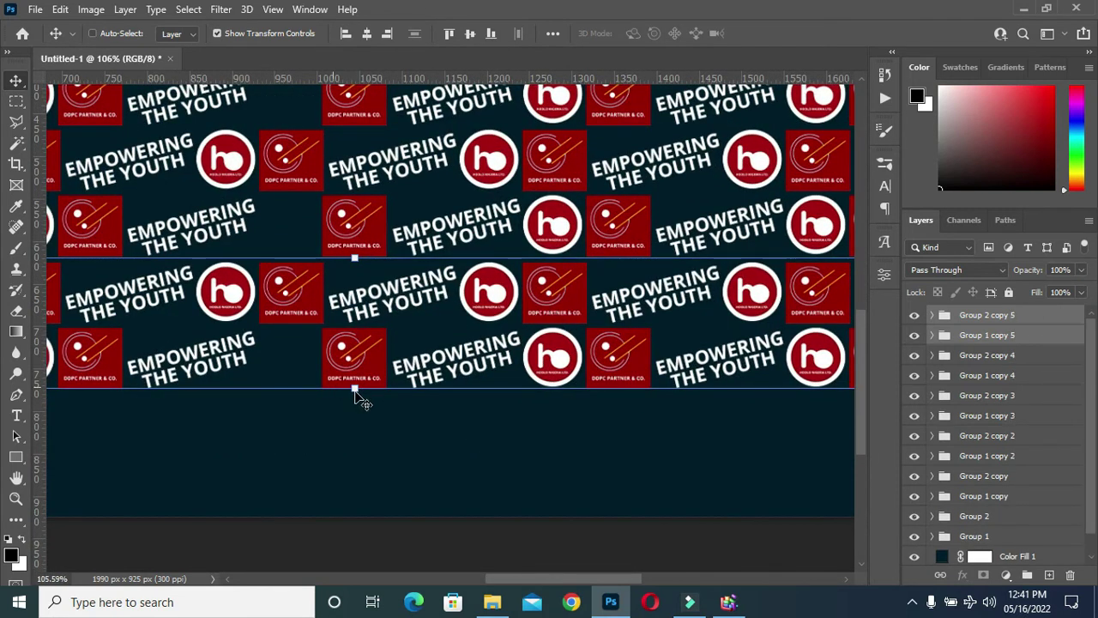
drag(553, 304, 556, 422)
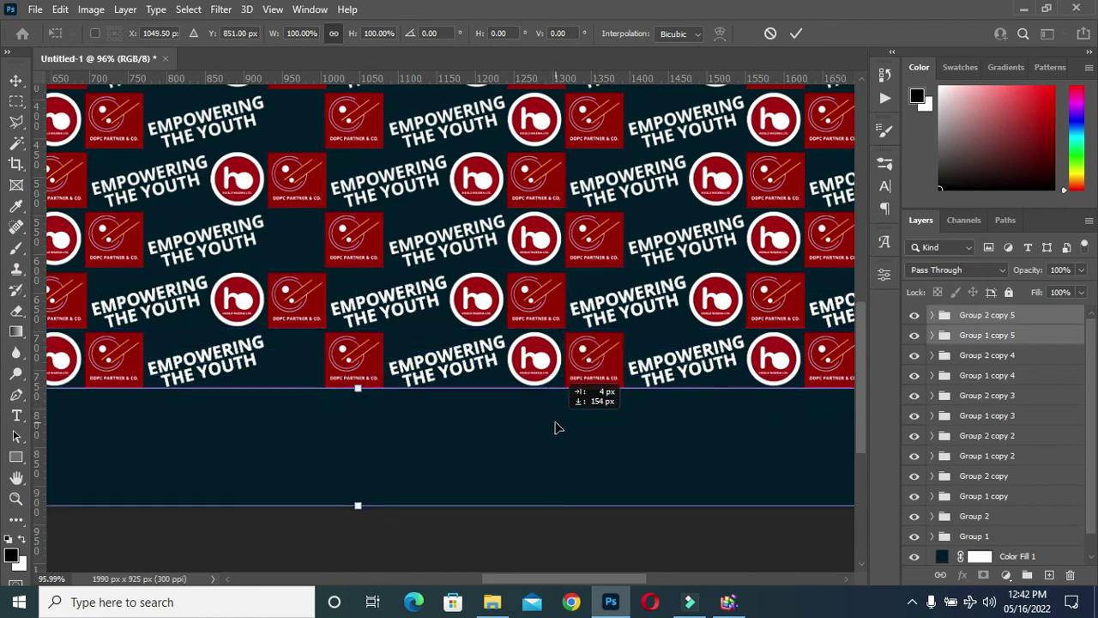
key(Return)
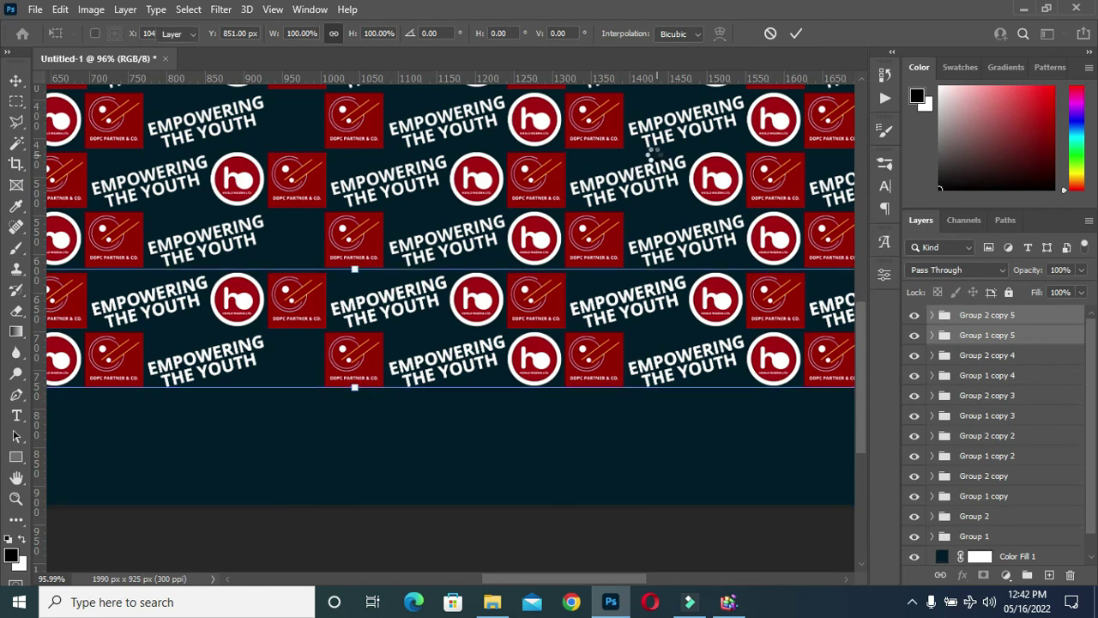
key(ctrl+shift+z)
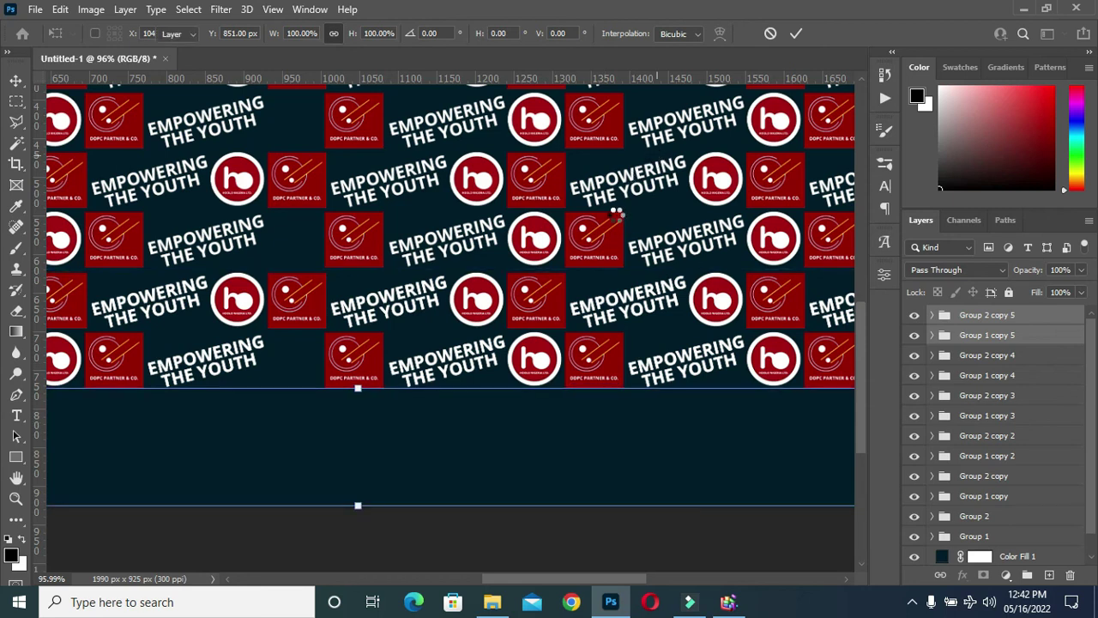
key(Return)
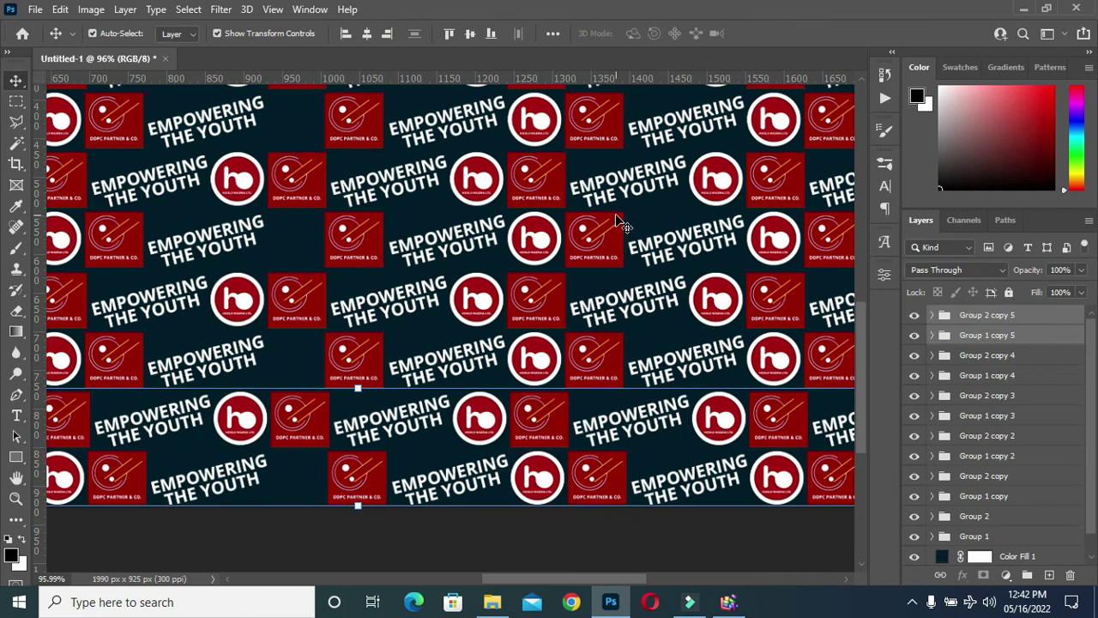
- Nudge Group 1 copy 5 and Group 2 copy 5 slightly left to align the bottom two rows with the rows above, and deselect them
key(ctrl+0)
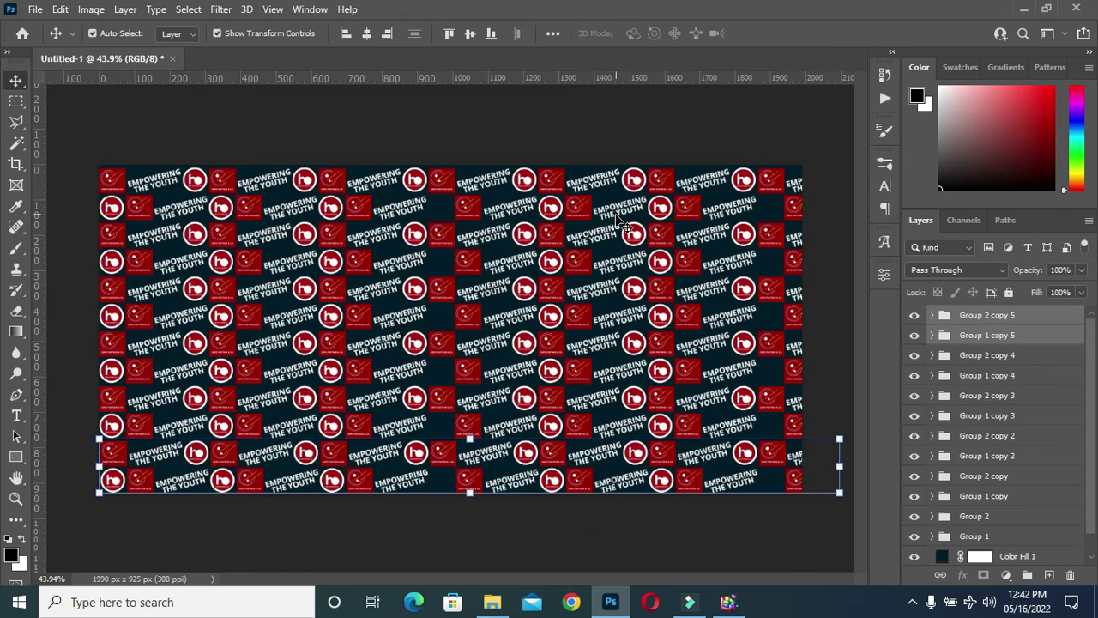
click(365, 120)
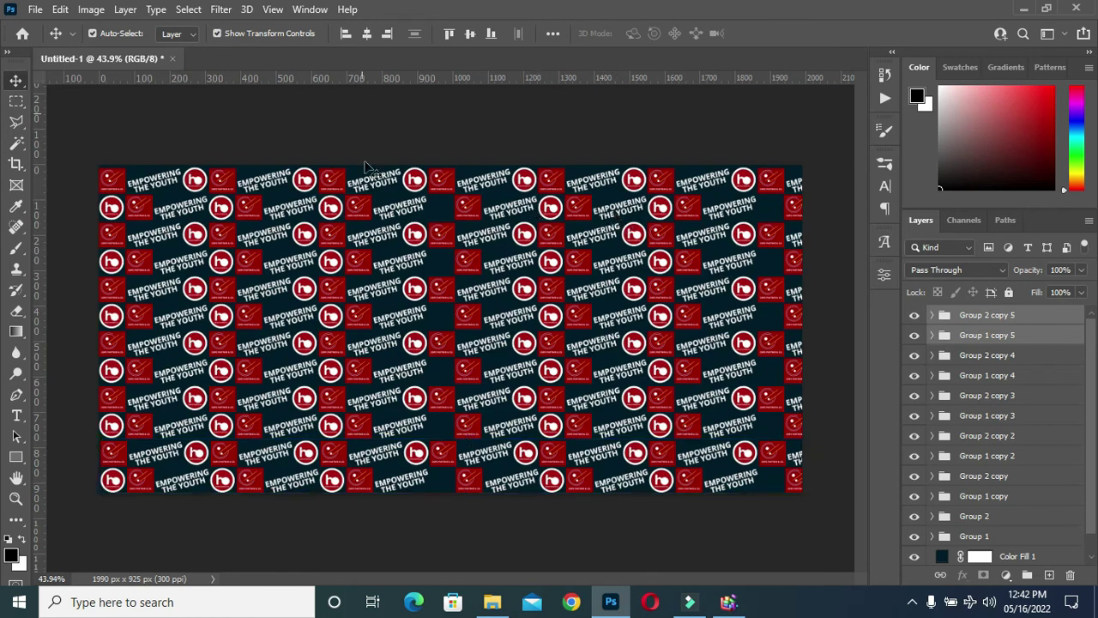
click(1004, 316)
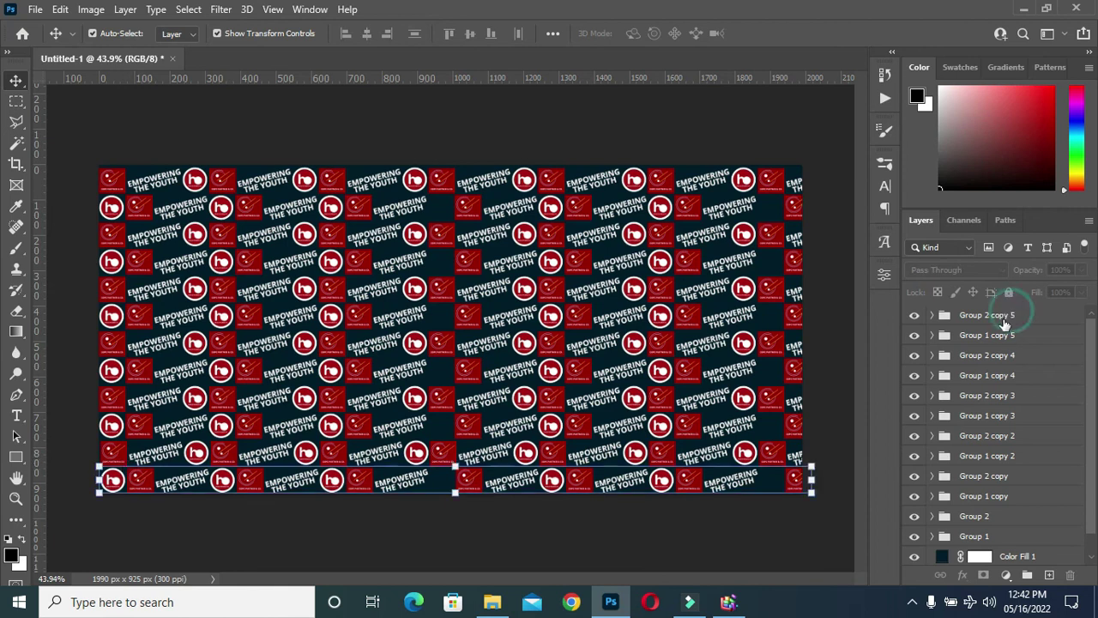
shift+click(991, 336)
key(Left)
key(Left)
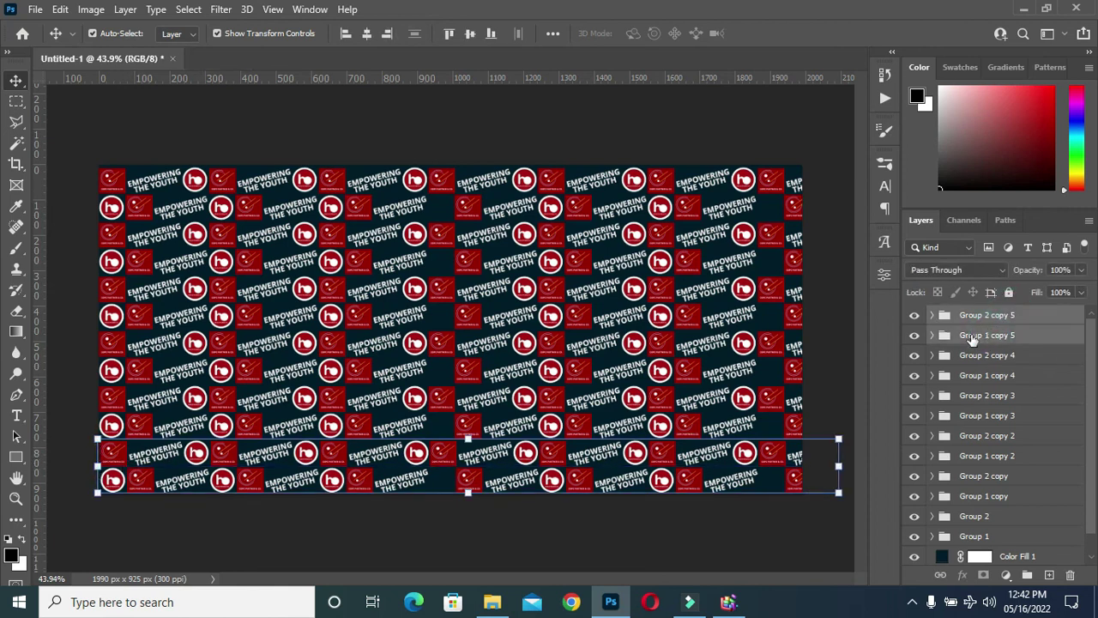
click(92, 370)
click(92, 371)
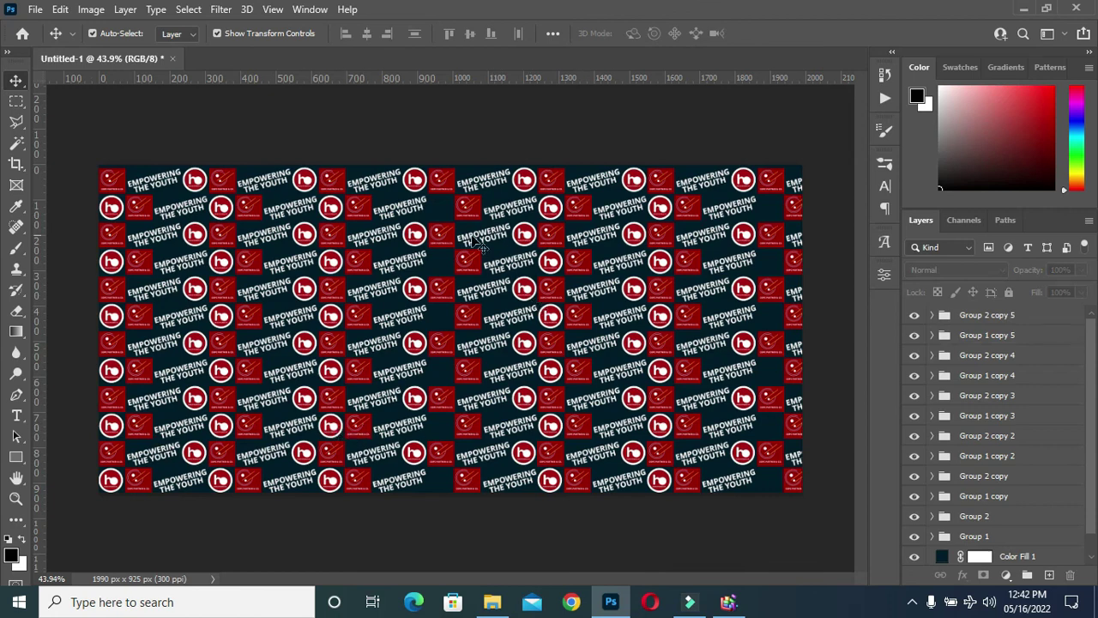
- Examine the repeating logo-and-slogan pattern across the whole canvas for row alignment and spacing
scroll(652, 178, up, 1)
scroll(614, 197, down, 1)
scroll(532, 235, up, 1)
scroll(403, 294, down, 1)
scroll(320, 331, up, 1)
scroll(341, 326, down, 2)
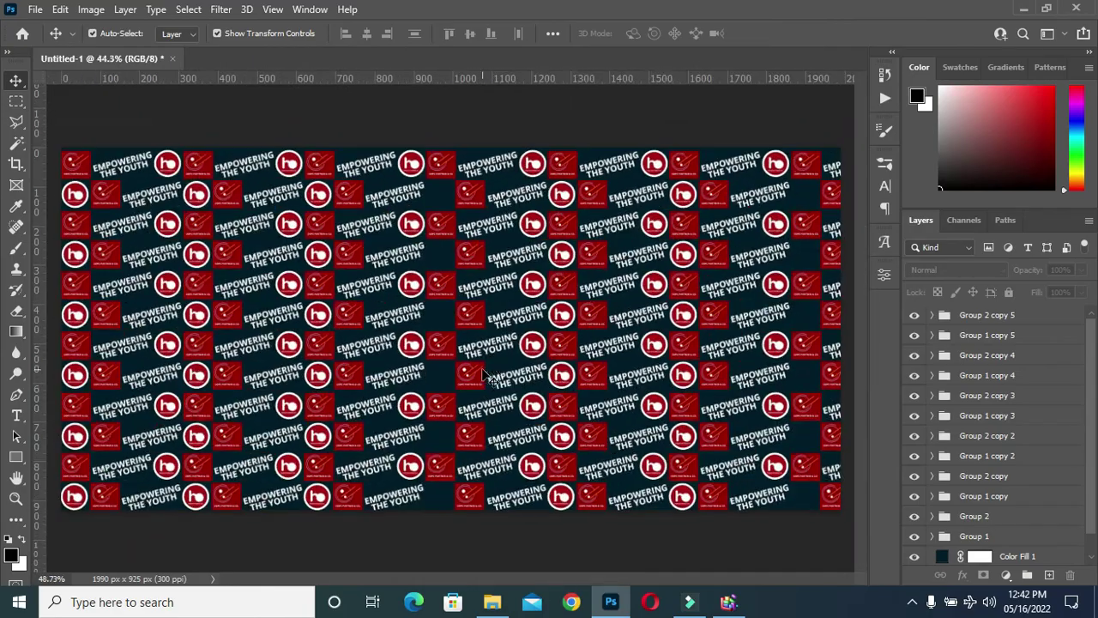
scroll(490, 350, up, 2)
scroll(489, 276, down, 4)
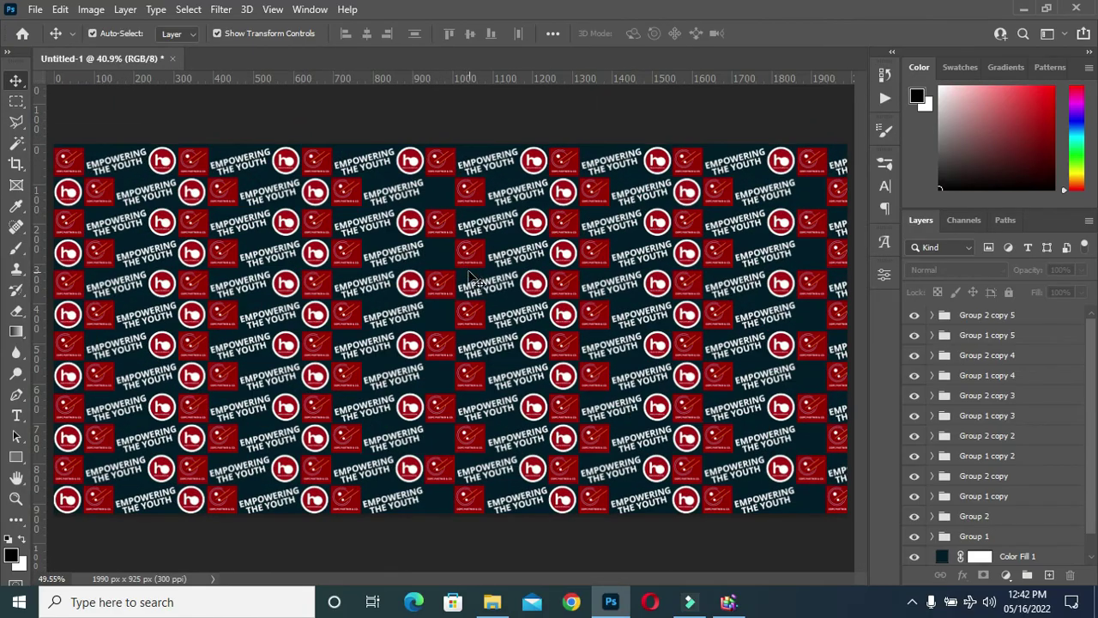
scroll(467, 270, down, 3)
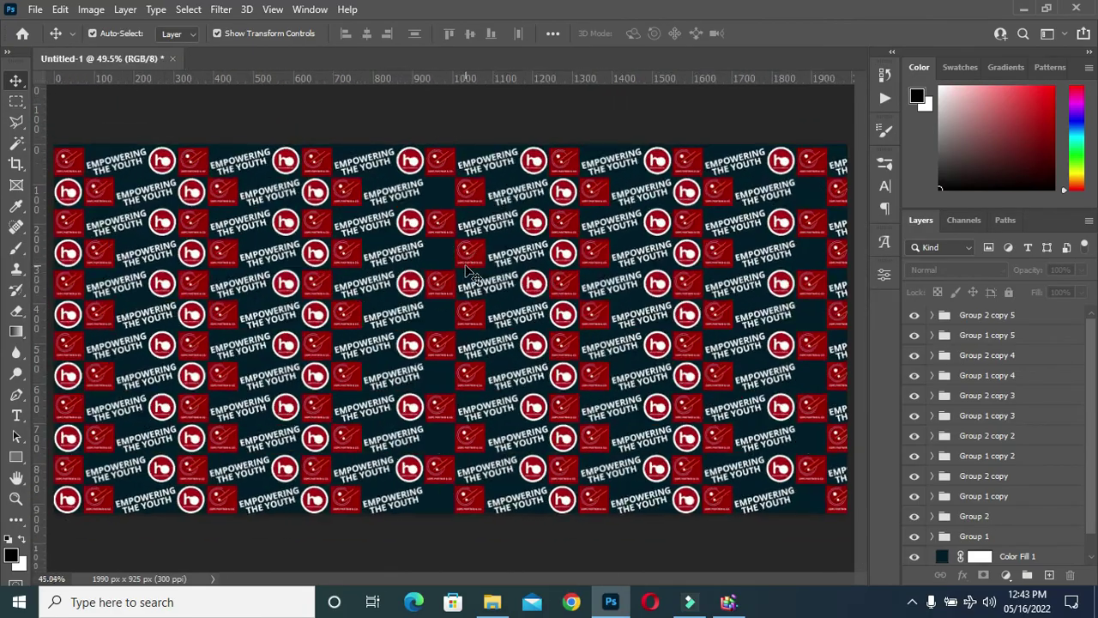